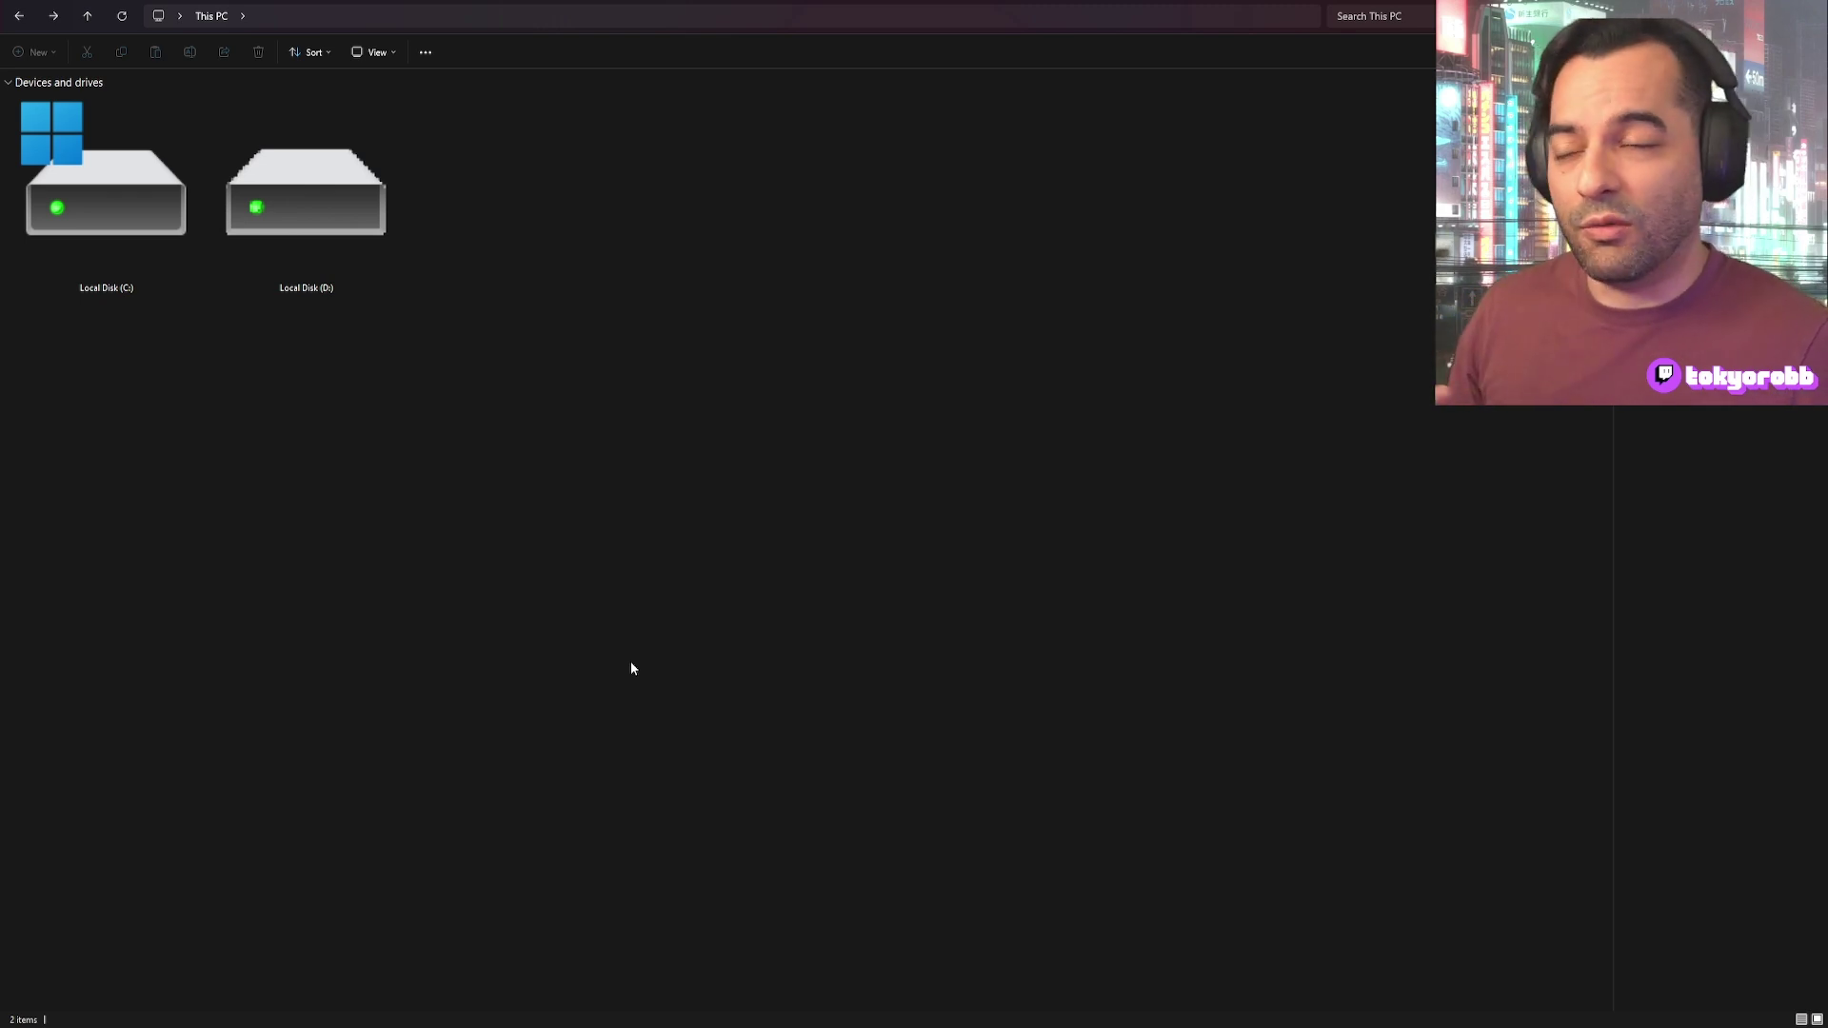
Step: Browse to D:\EMULATION\ES-DE\Emulators and open the Citron folder to view the emulator's files
mouse_move(335, 221)
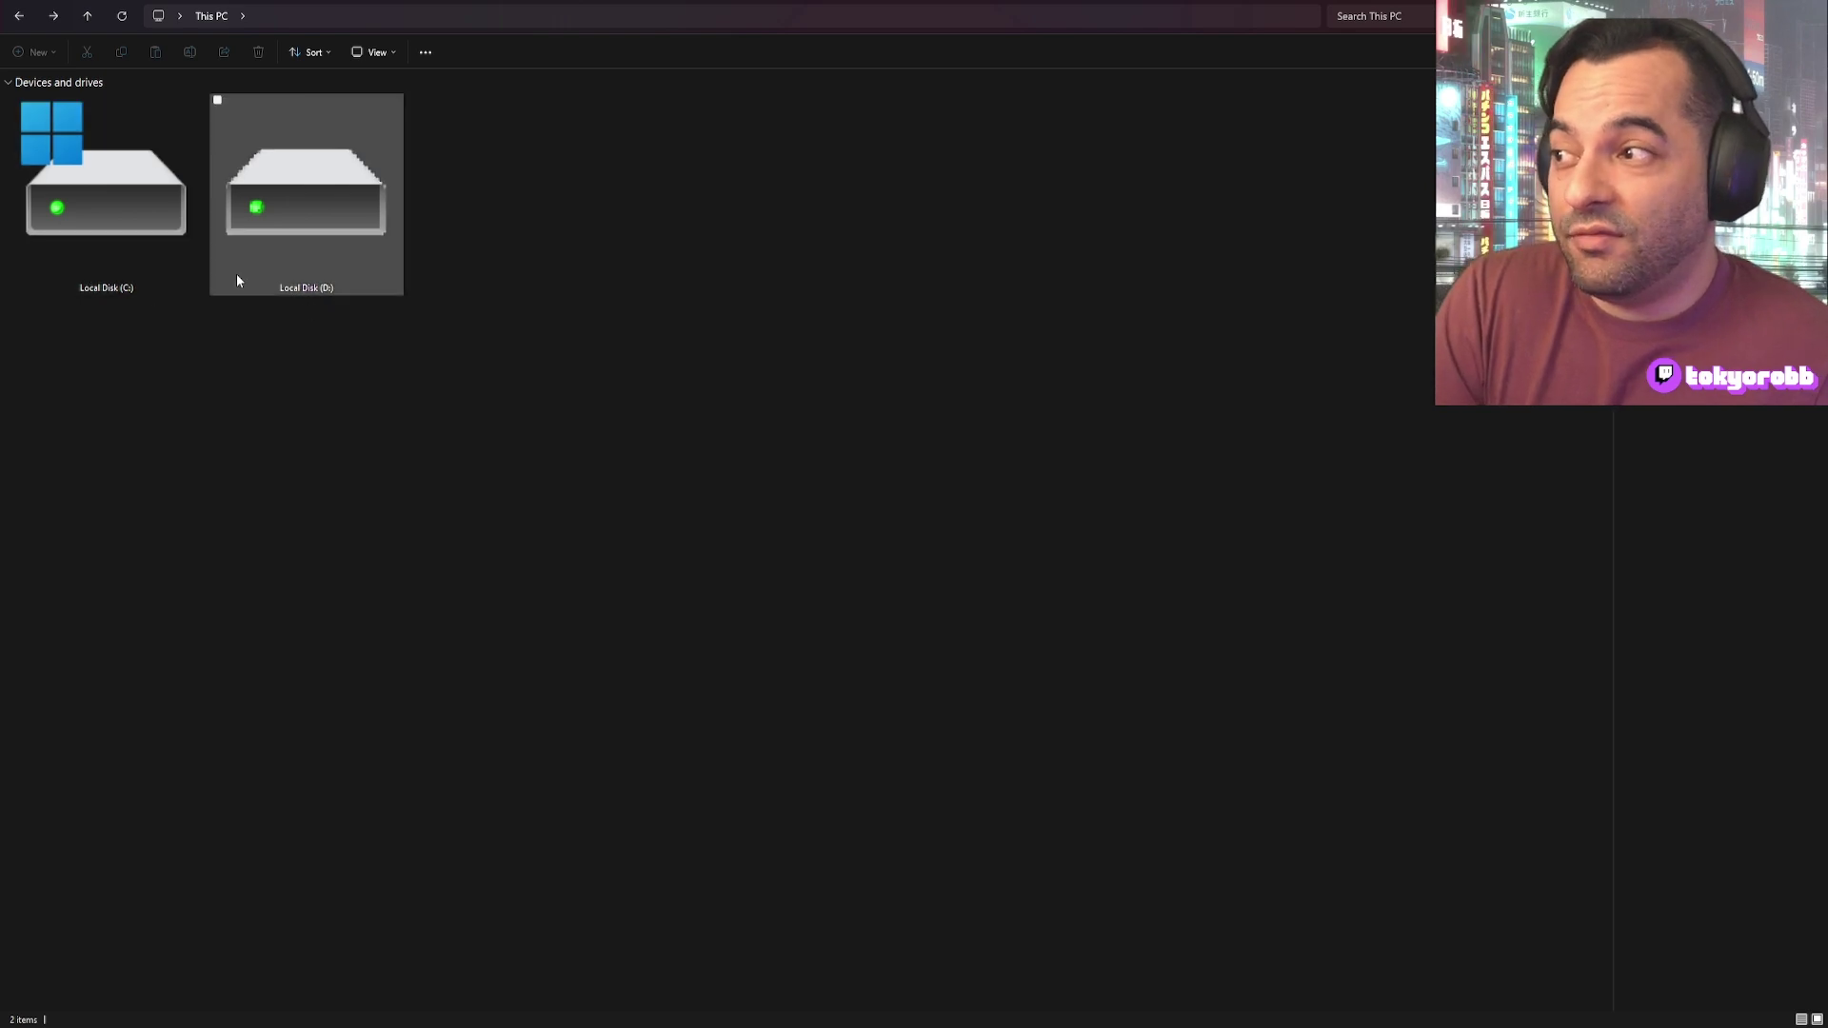
double_click(291, 244)
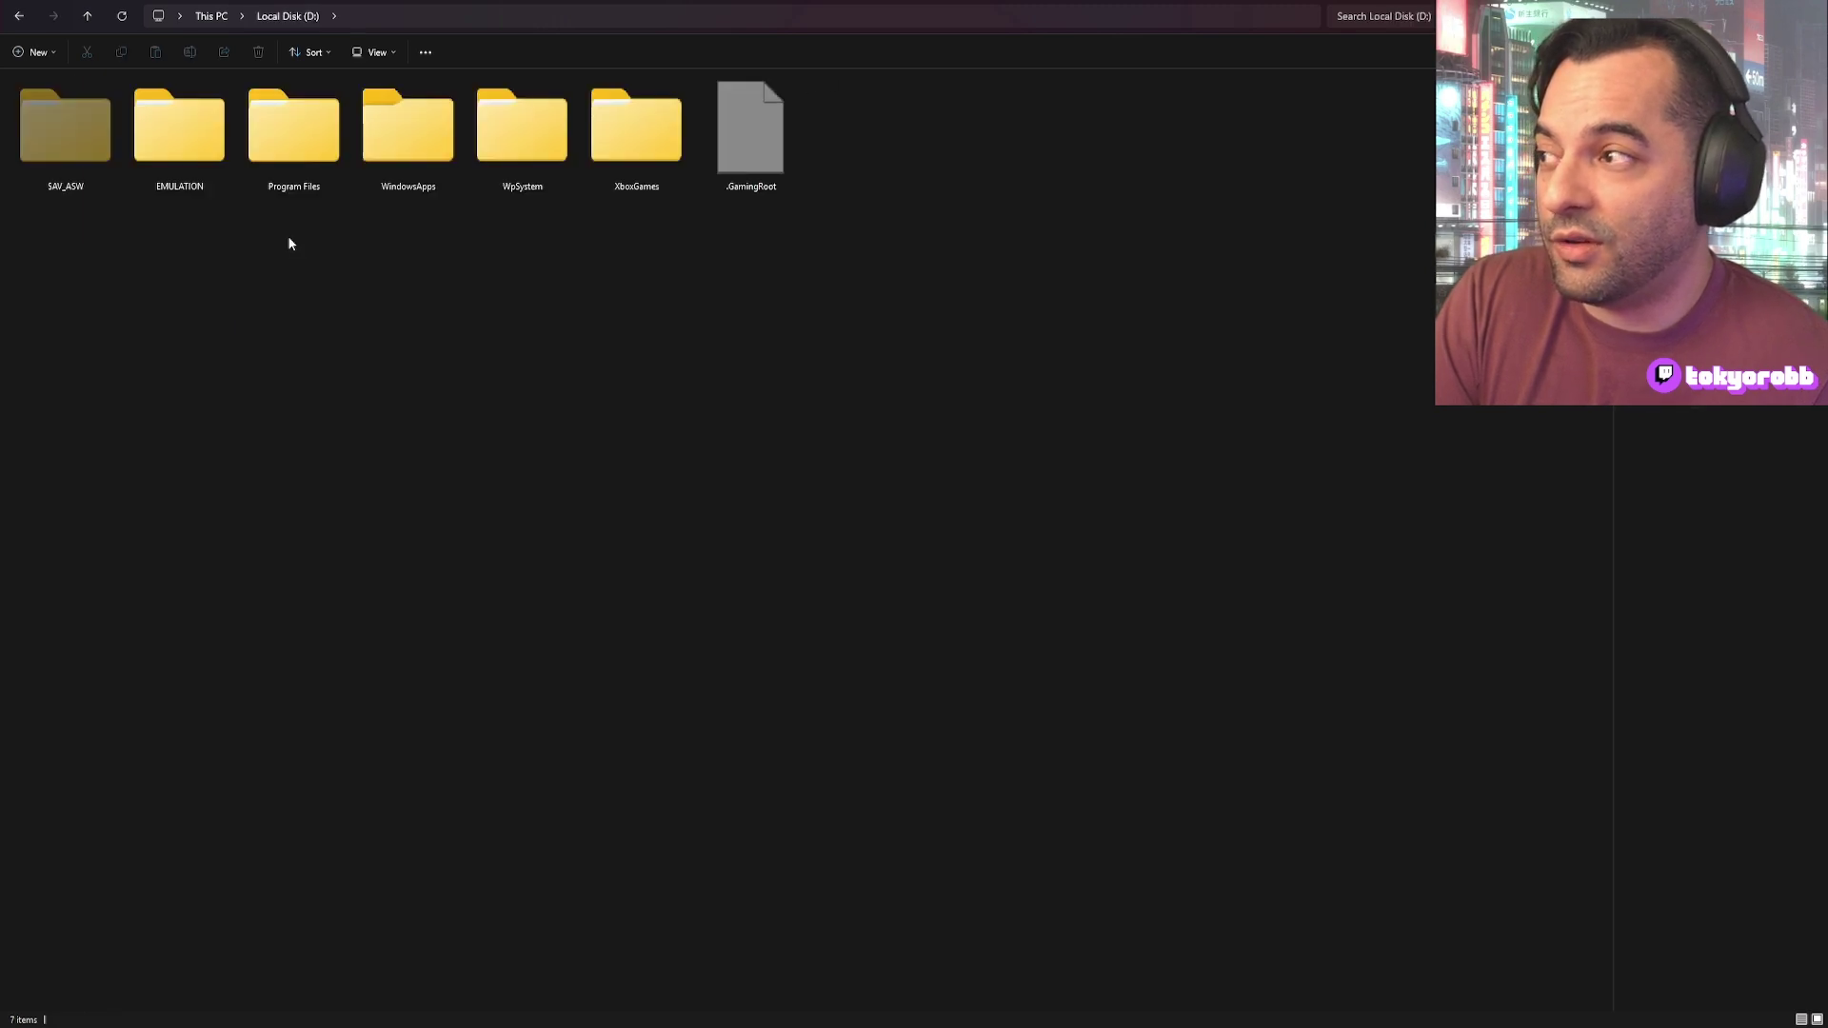
double_click(181, 153)
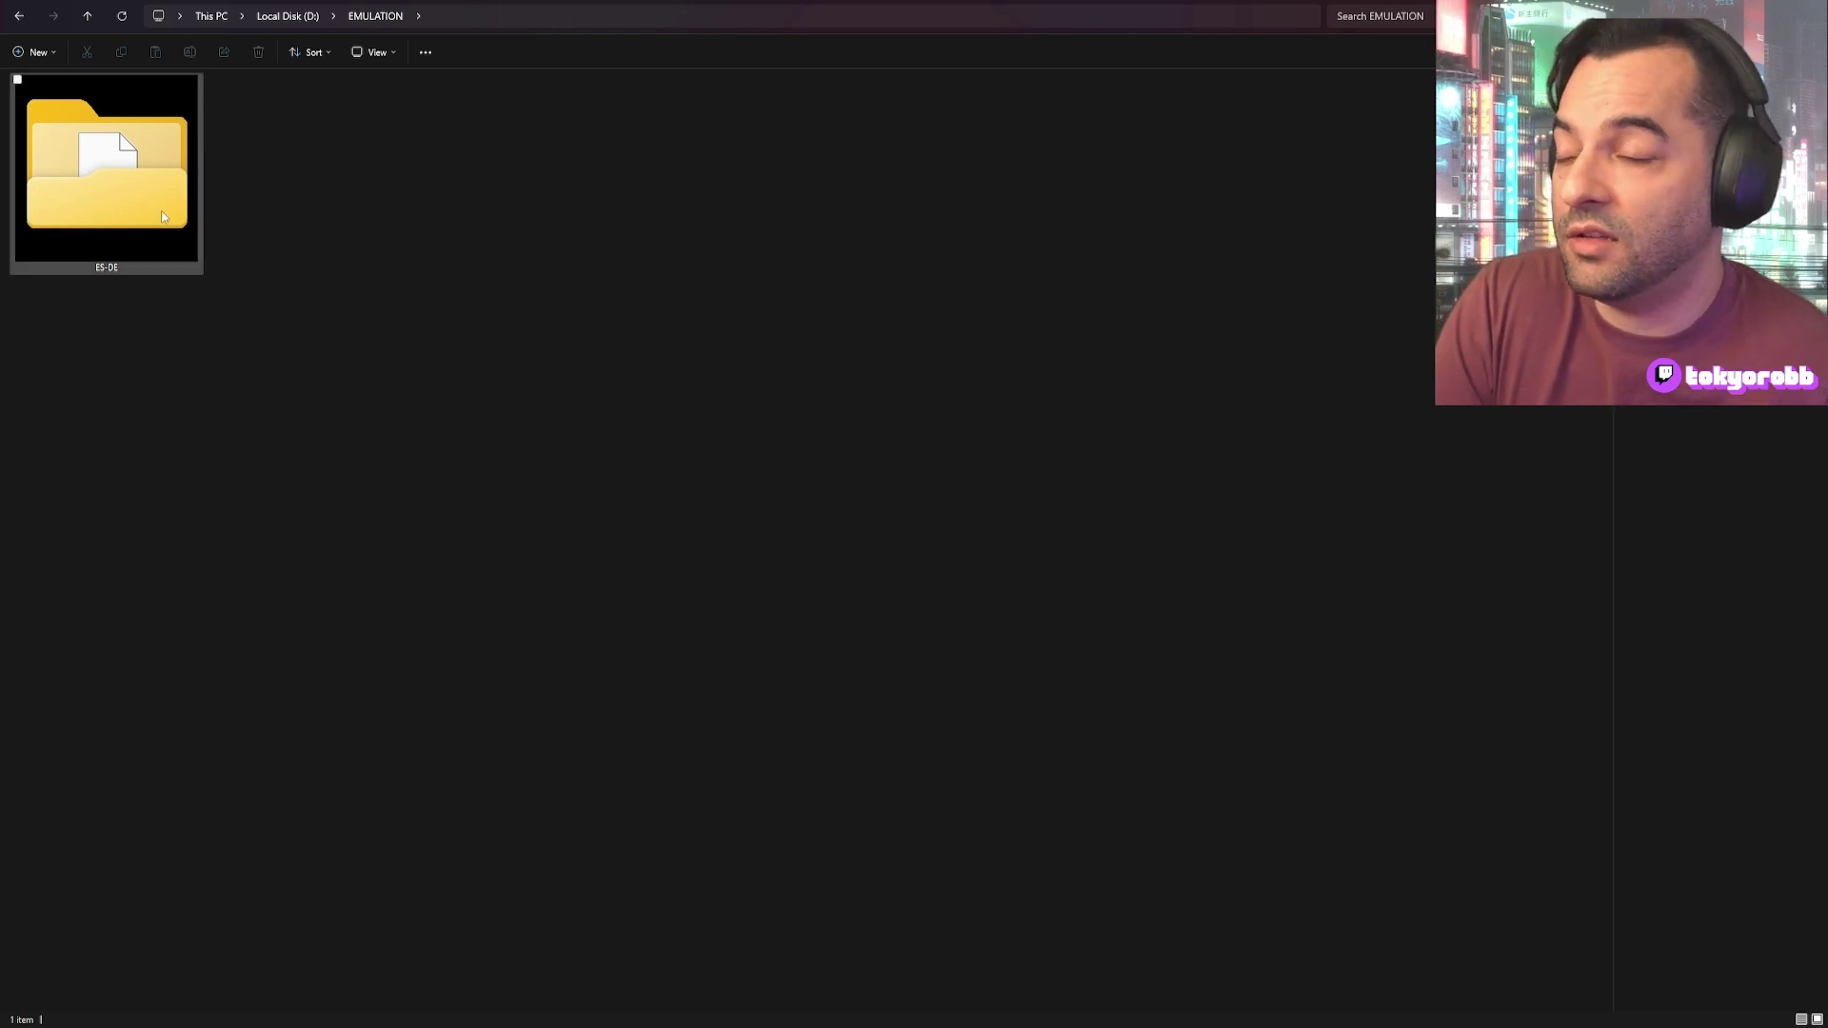
mouse_move(163, 217)
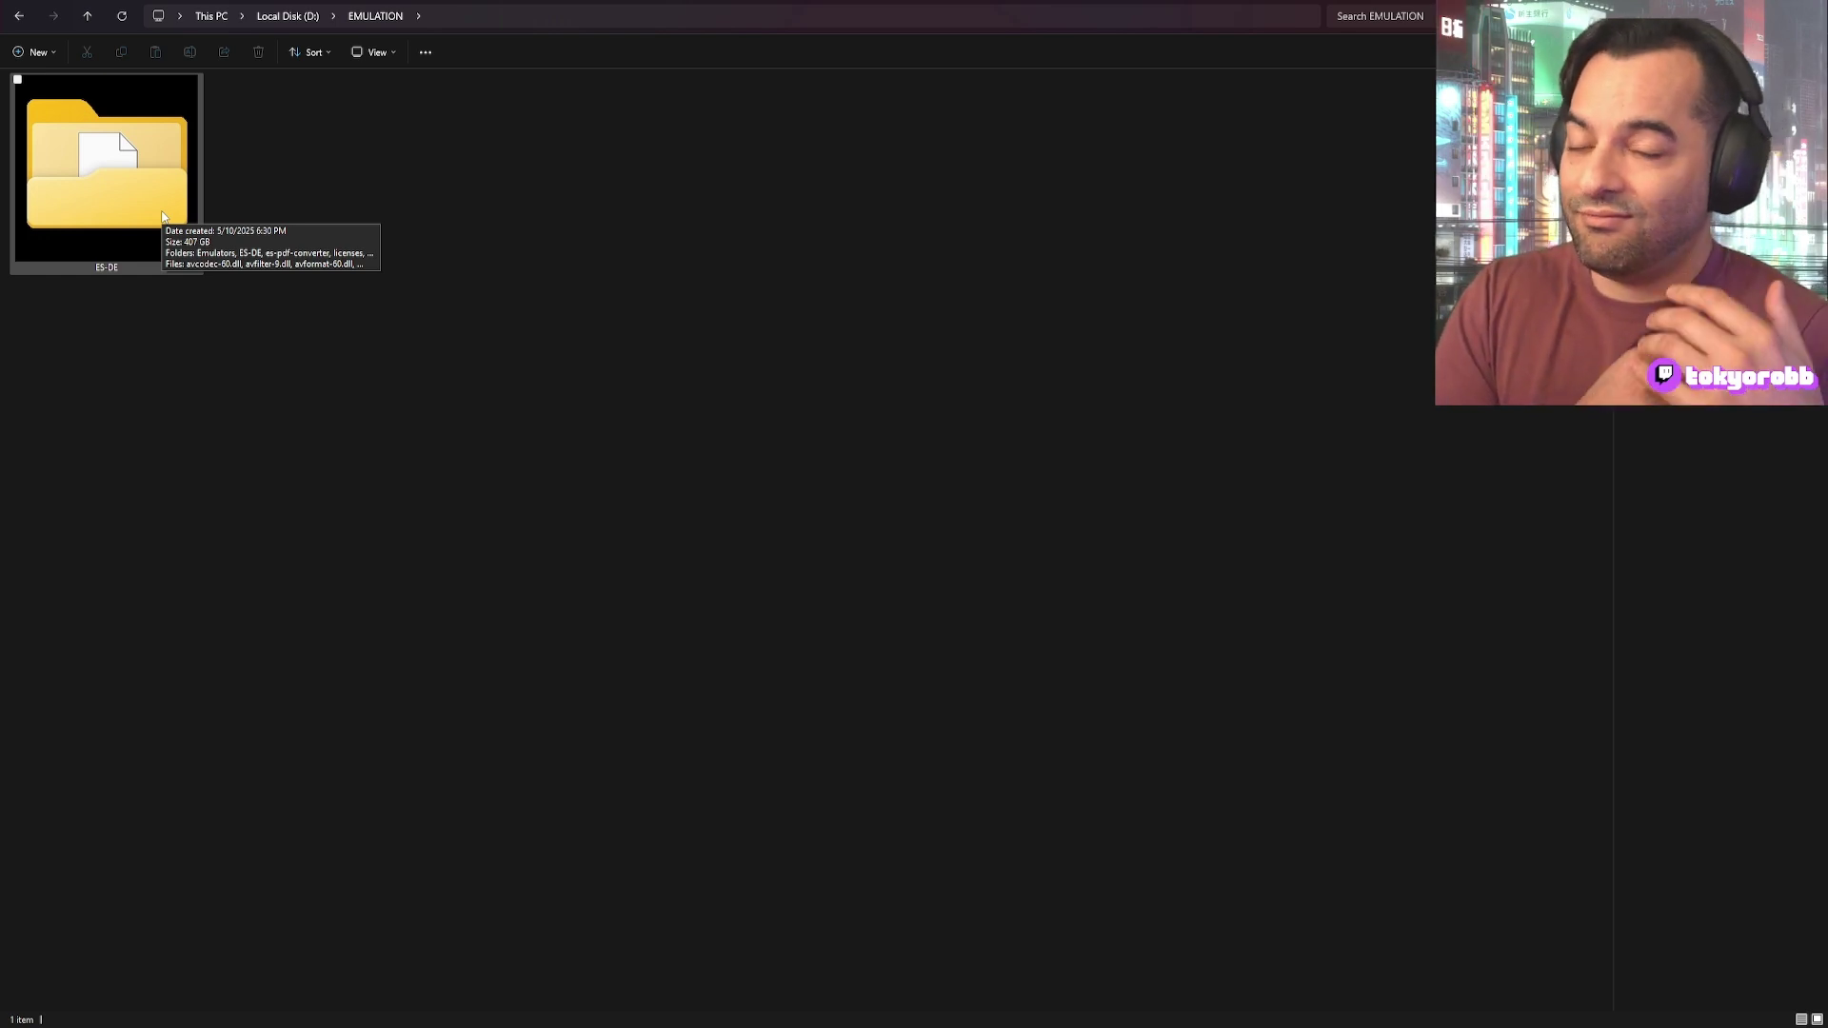
double_click(163, 217)
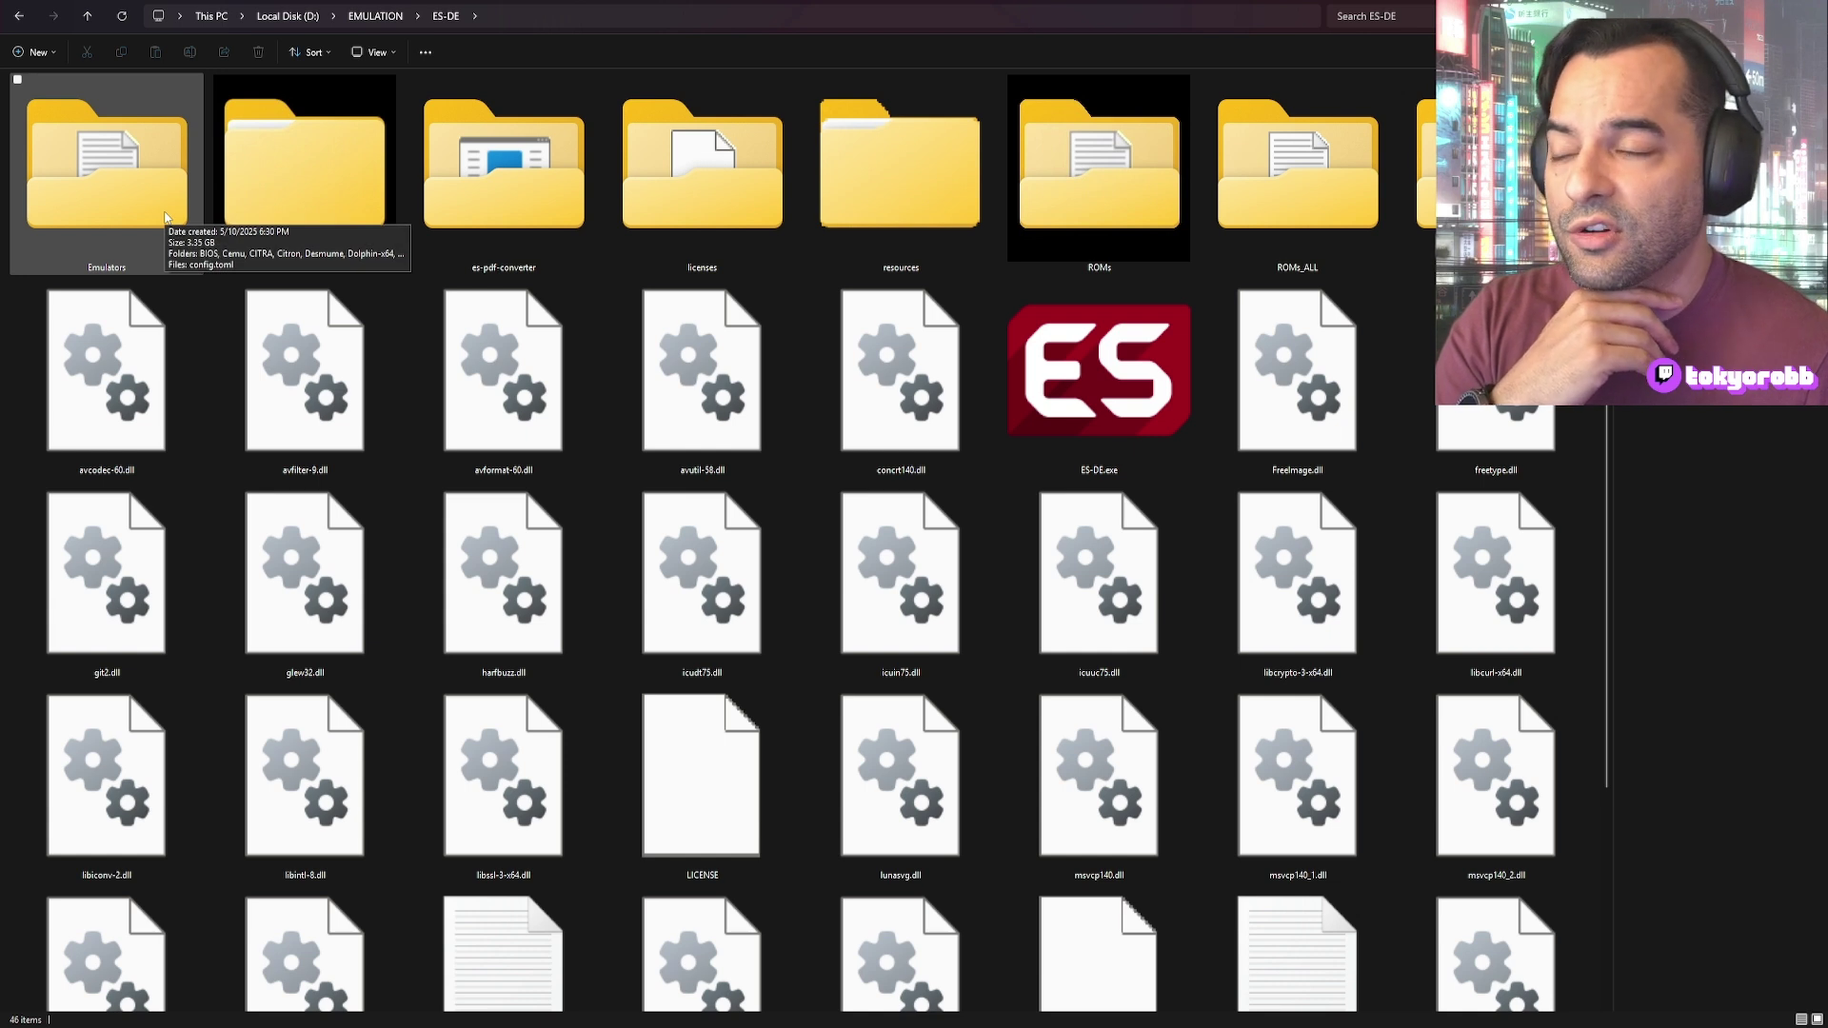
double_click(165, 217)
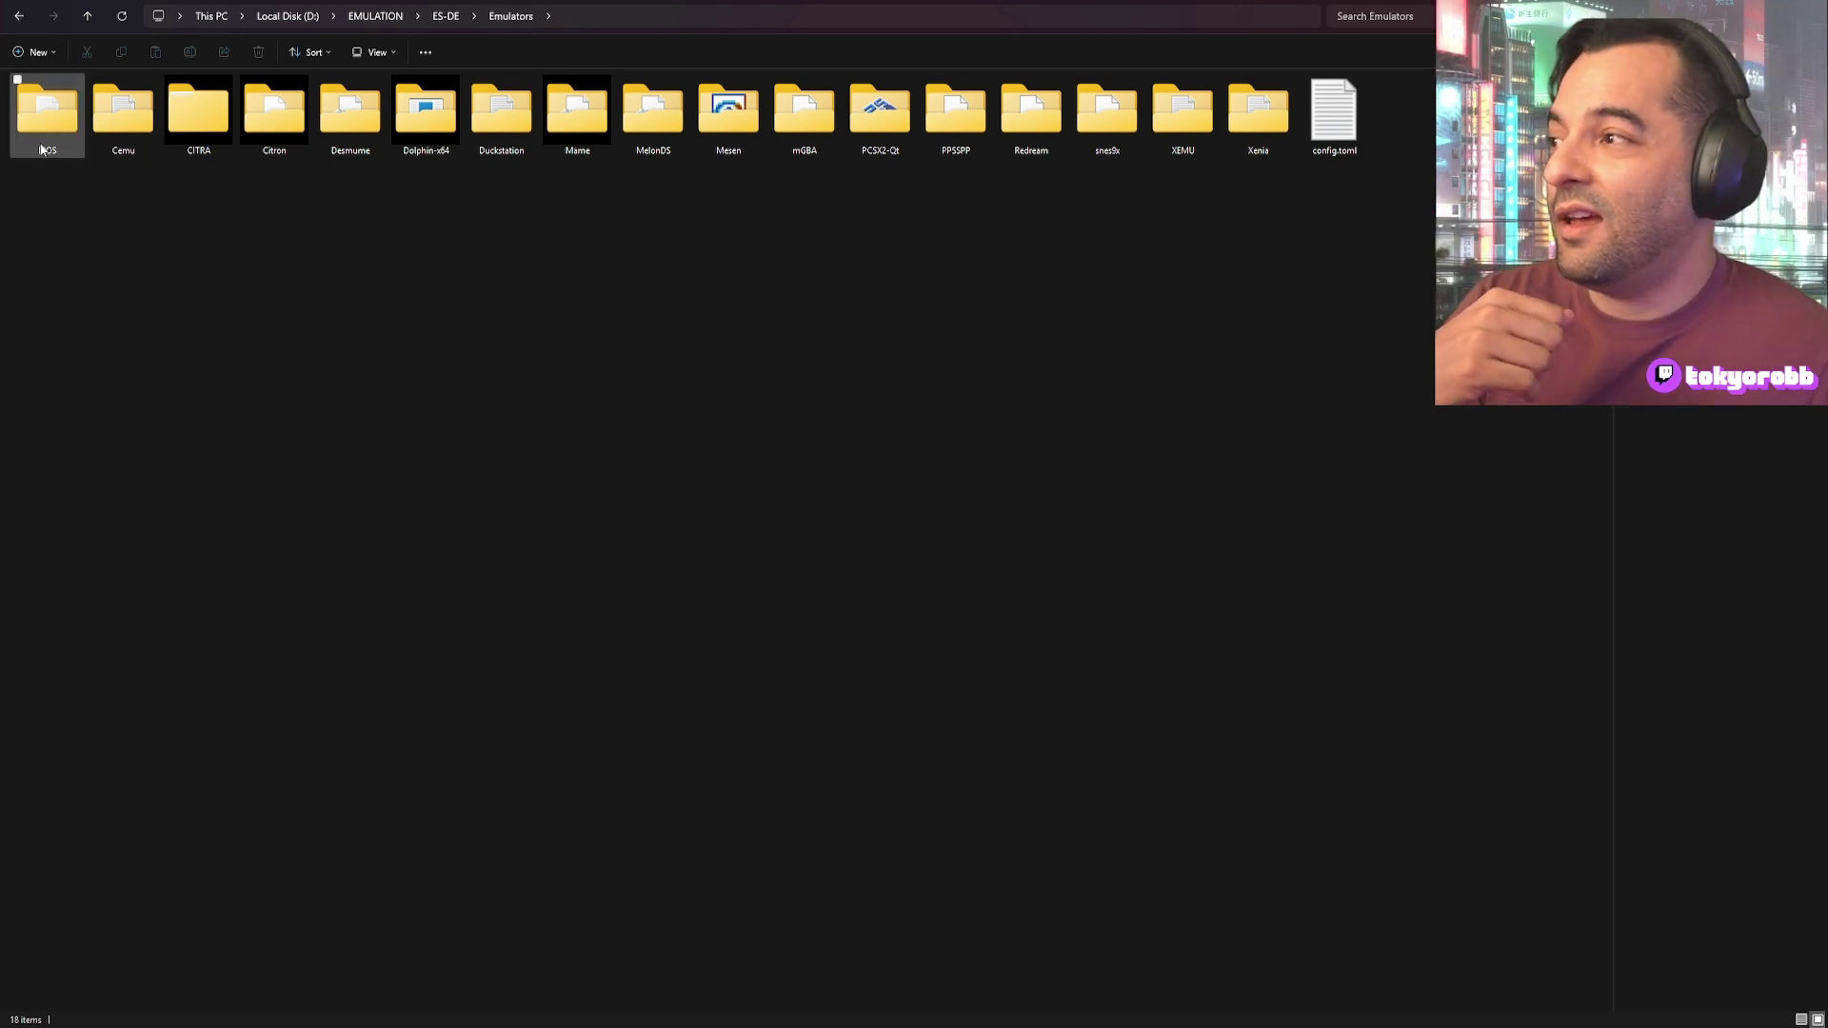
mouse_move(57, 152)
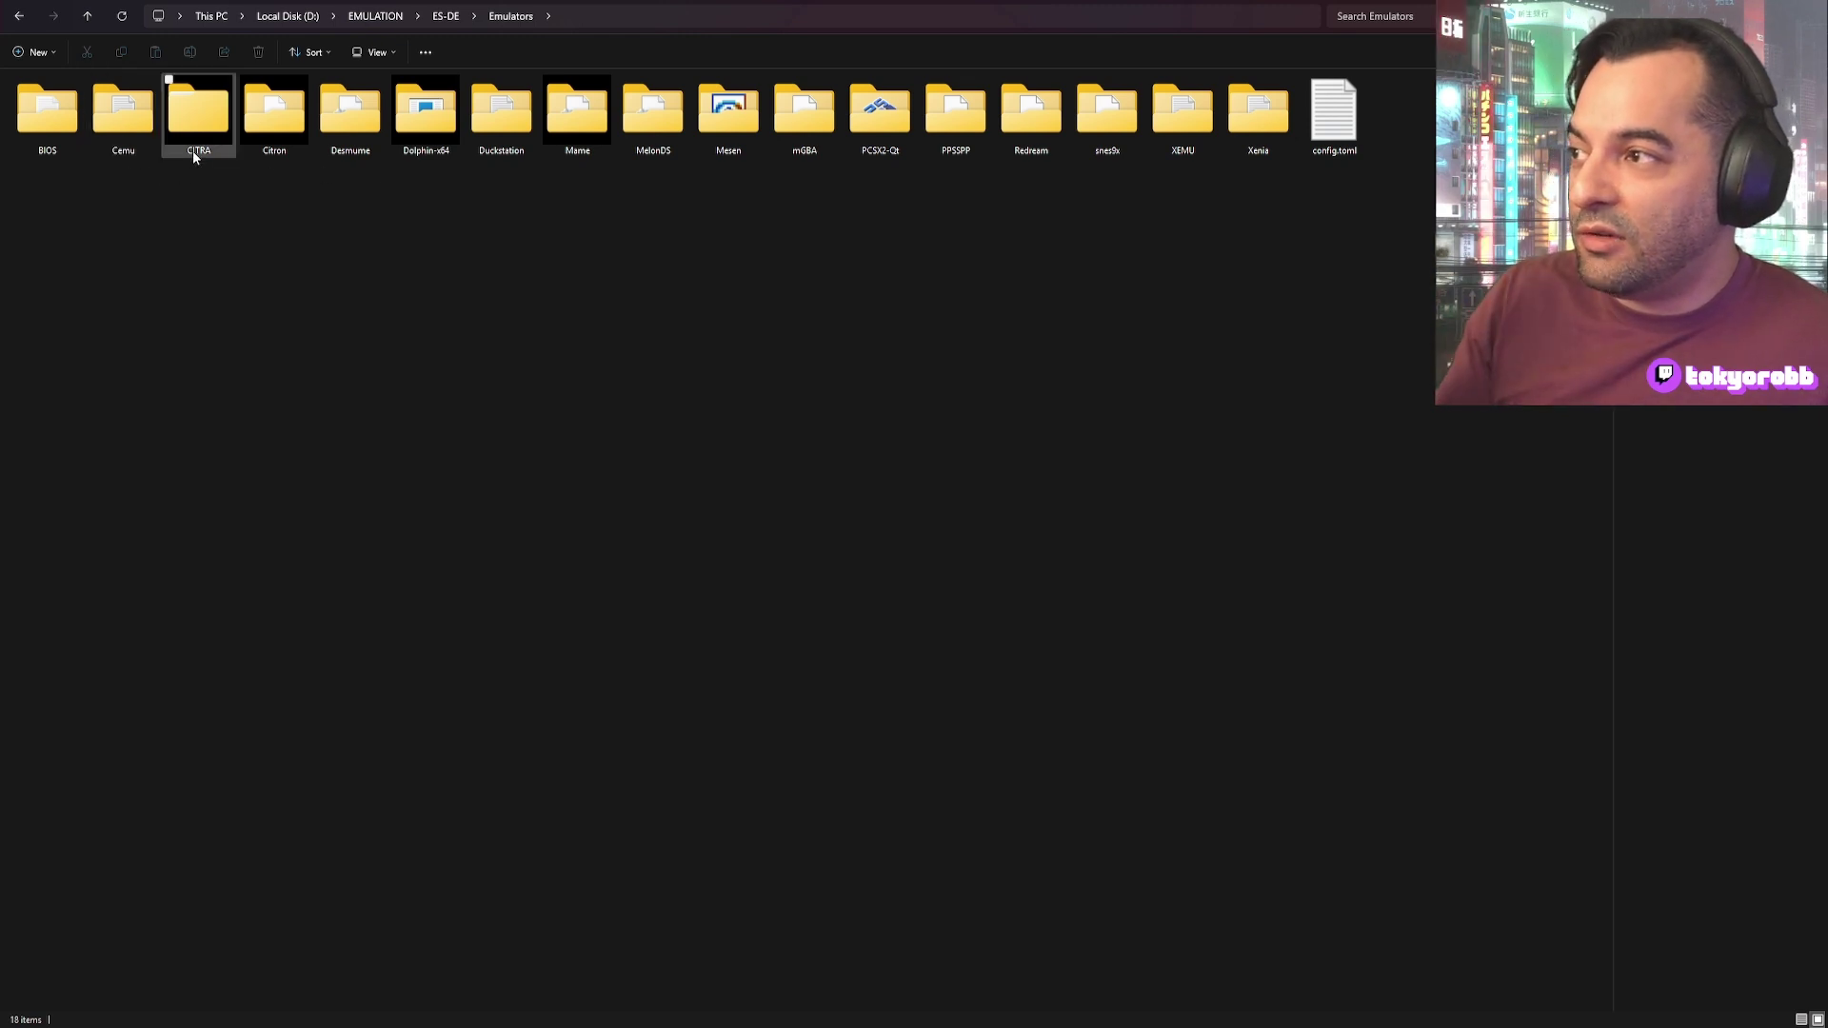
double_click(274, 150)
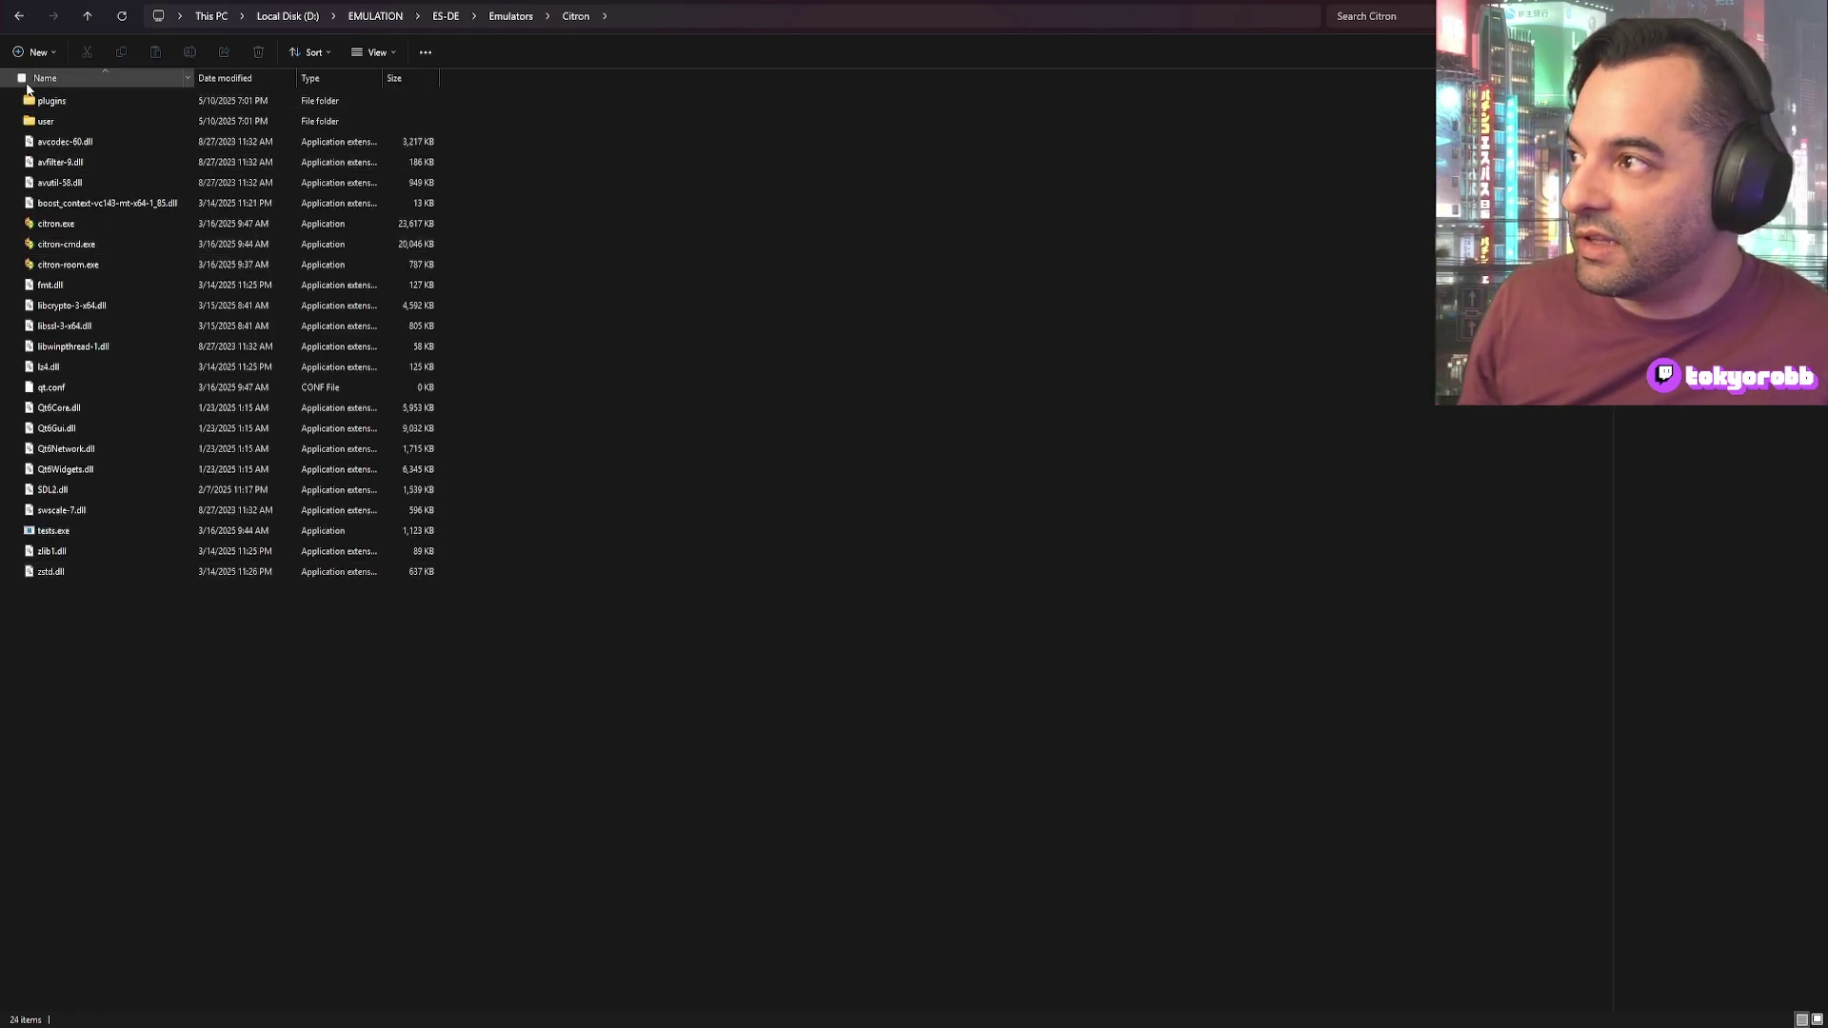
Step: Return to the ES-DE folder and open the switch folder inside ROMs to view its game files
click(19, 17)
click(19, 16)
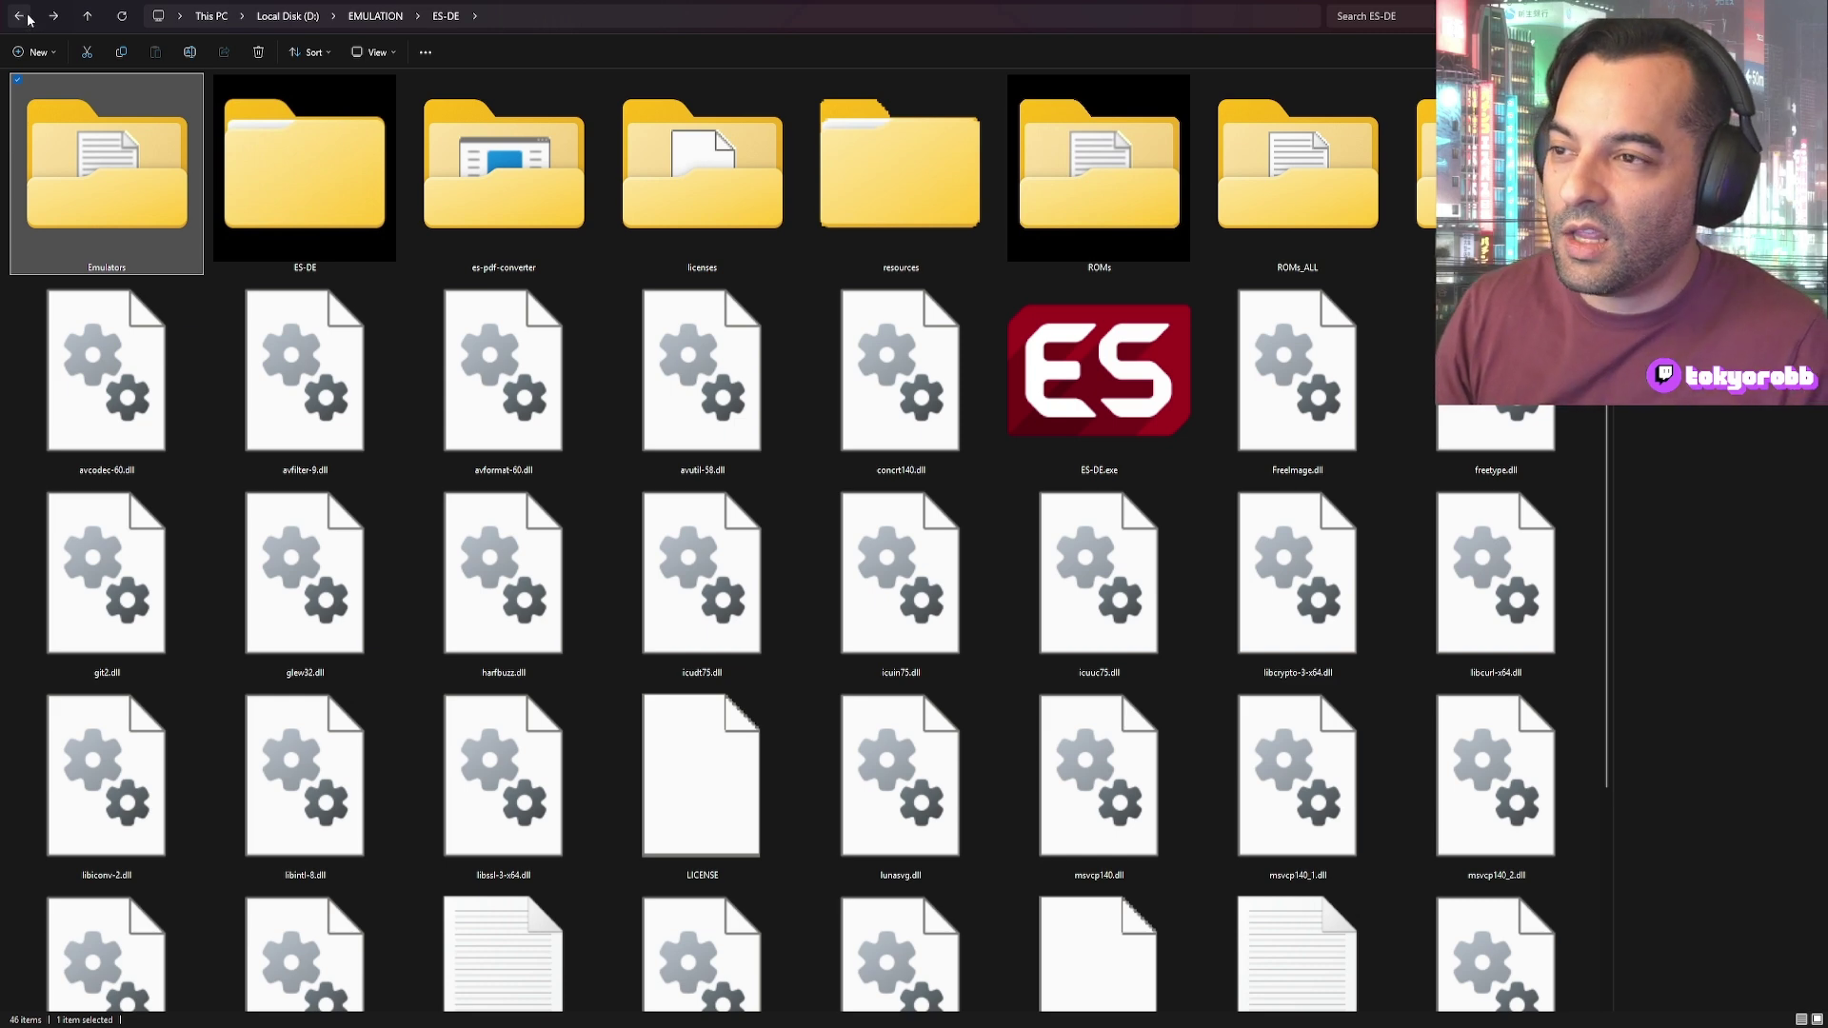
double_click(1138, 208)
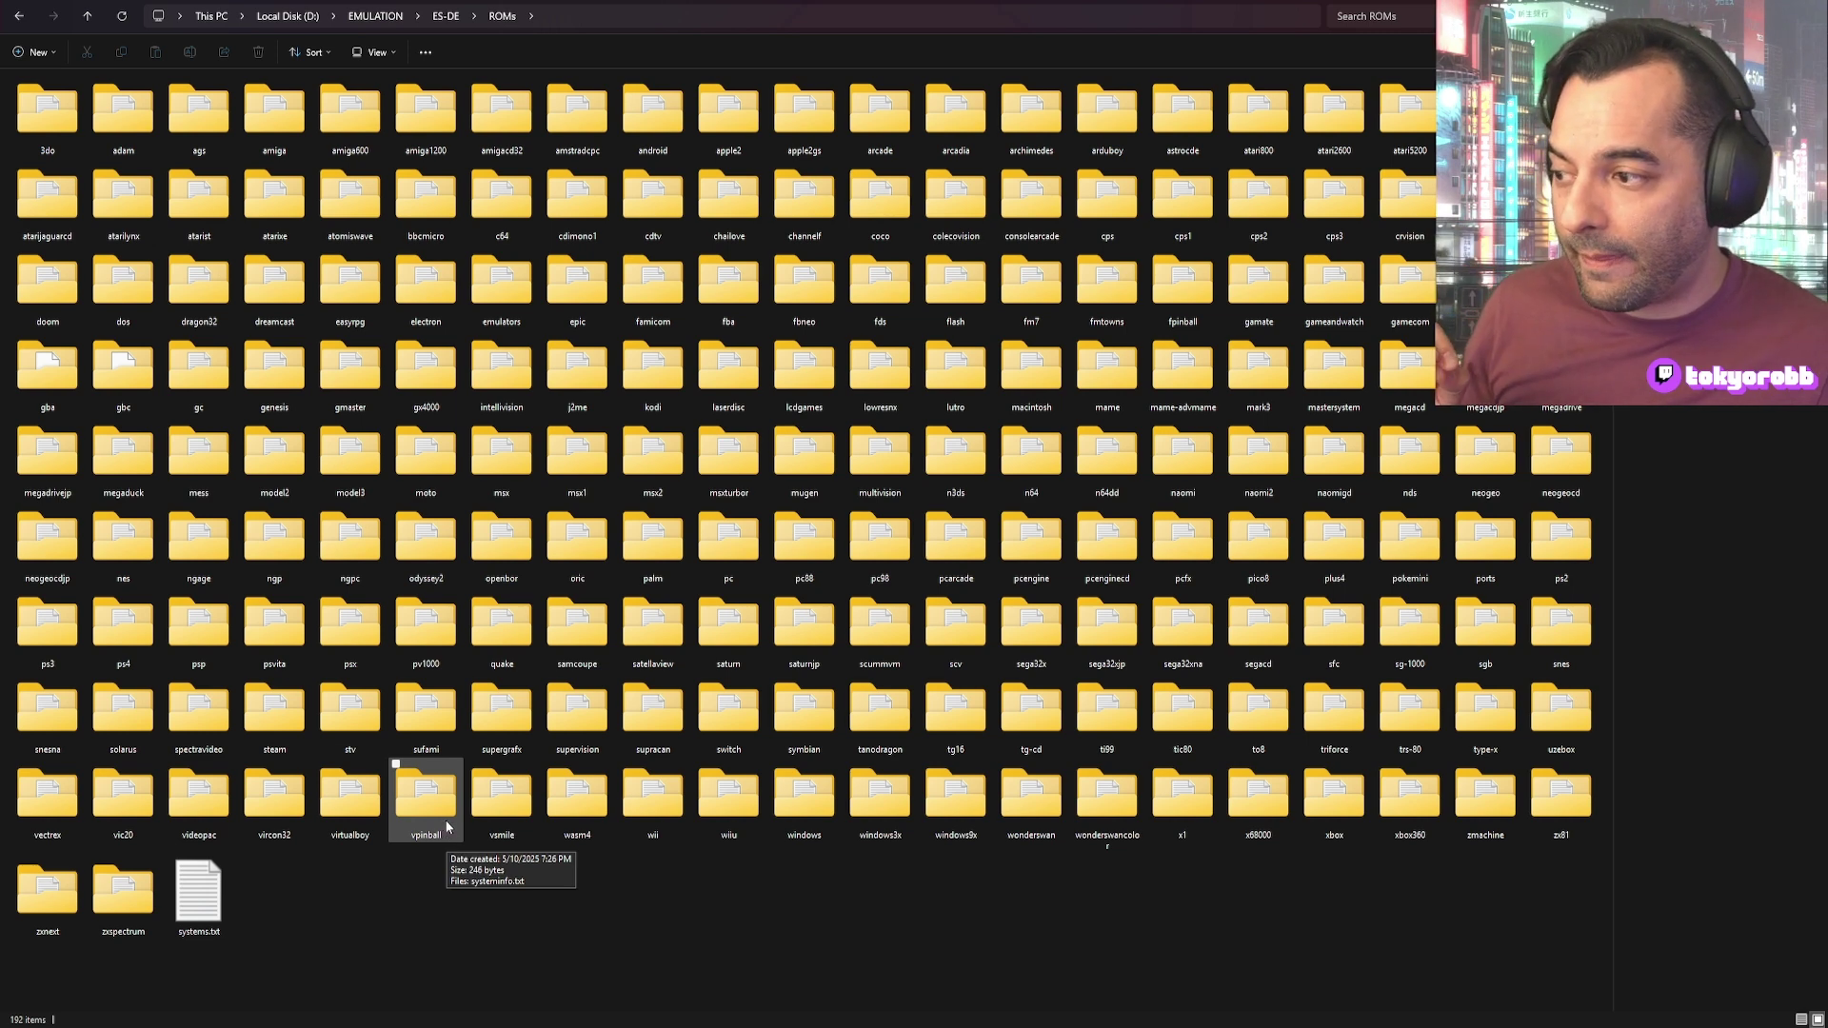
double_click(728, 714)
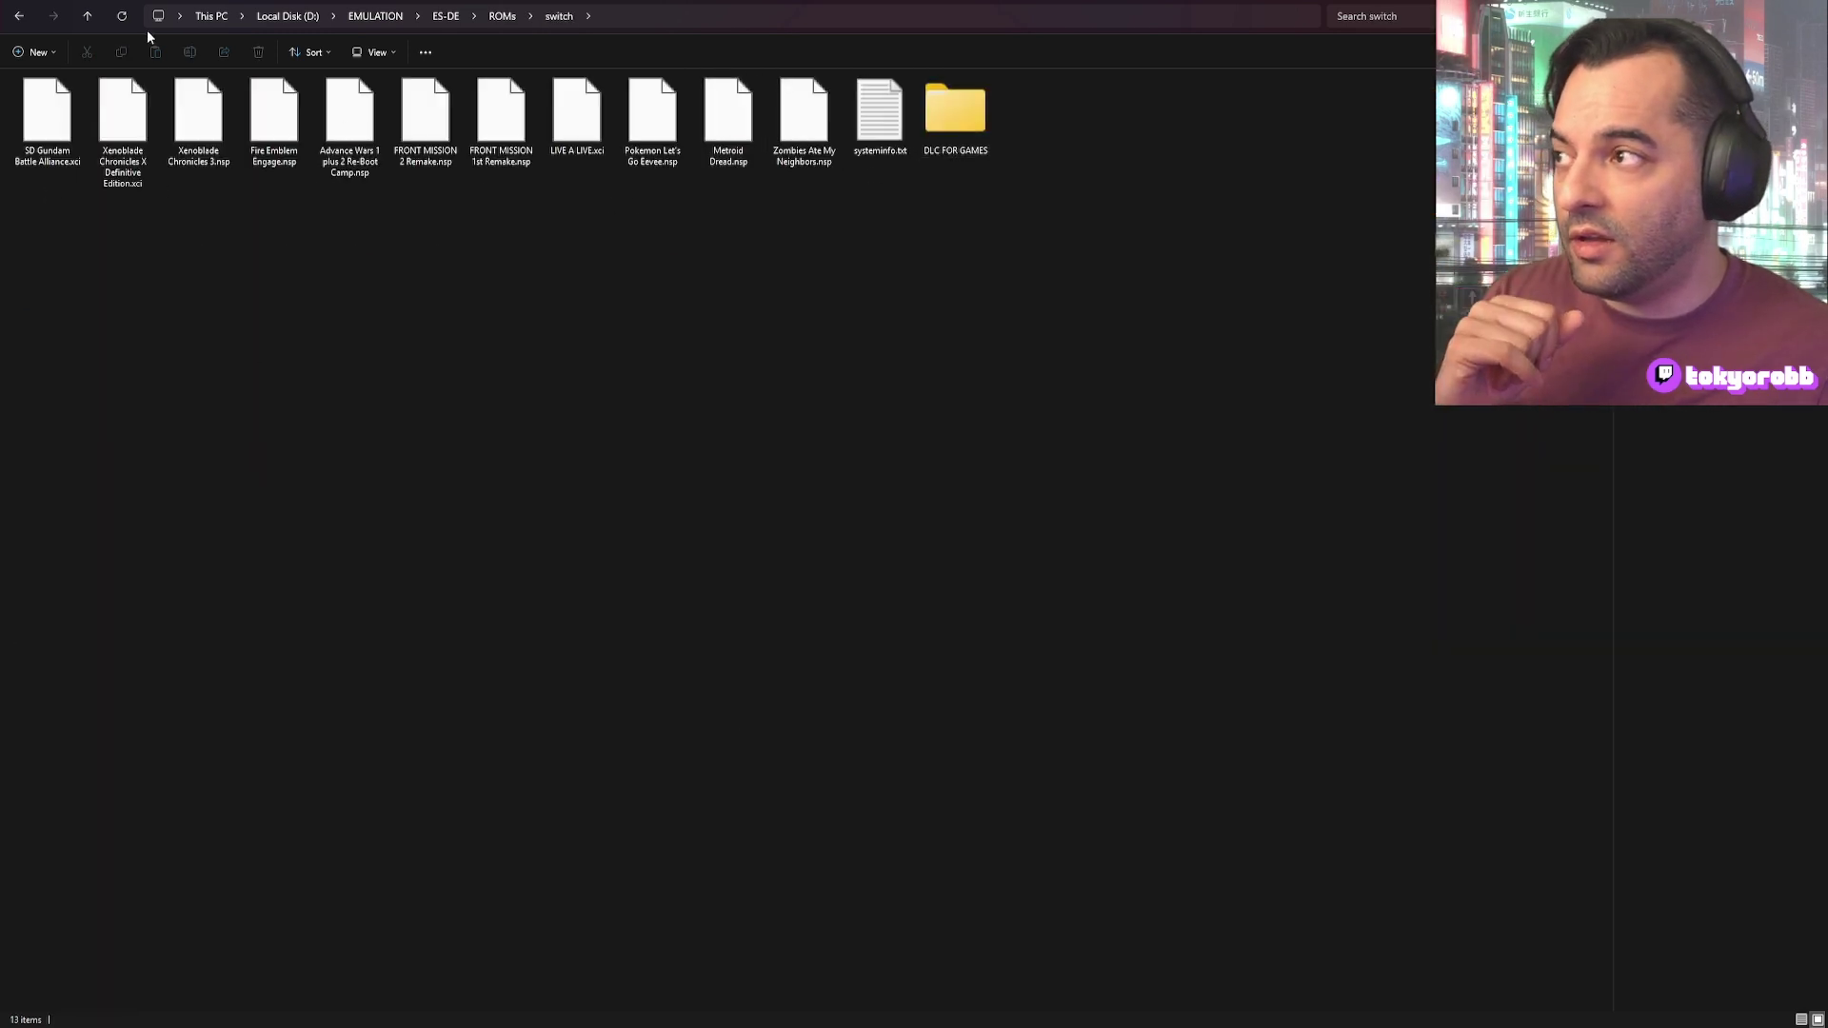
Step: Go back to D:\EMULATION\ES-DE and open the custom_systems folder inside its ES-DE subfolder
click(18, 18)
click(19, 19)
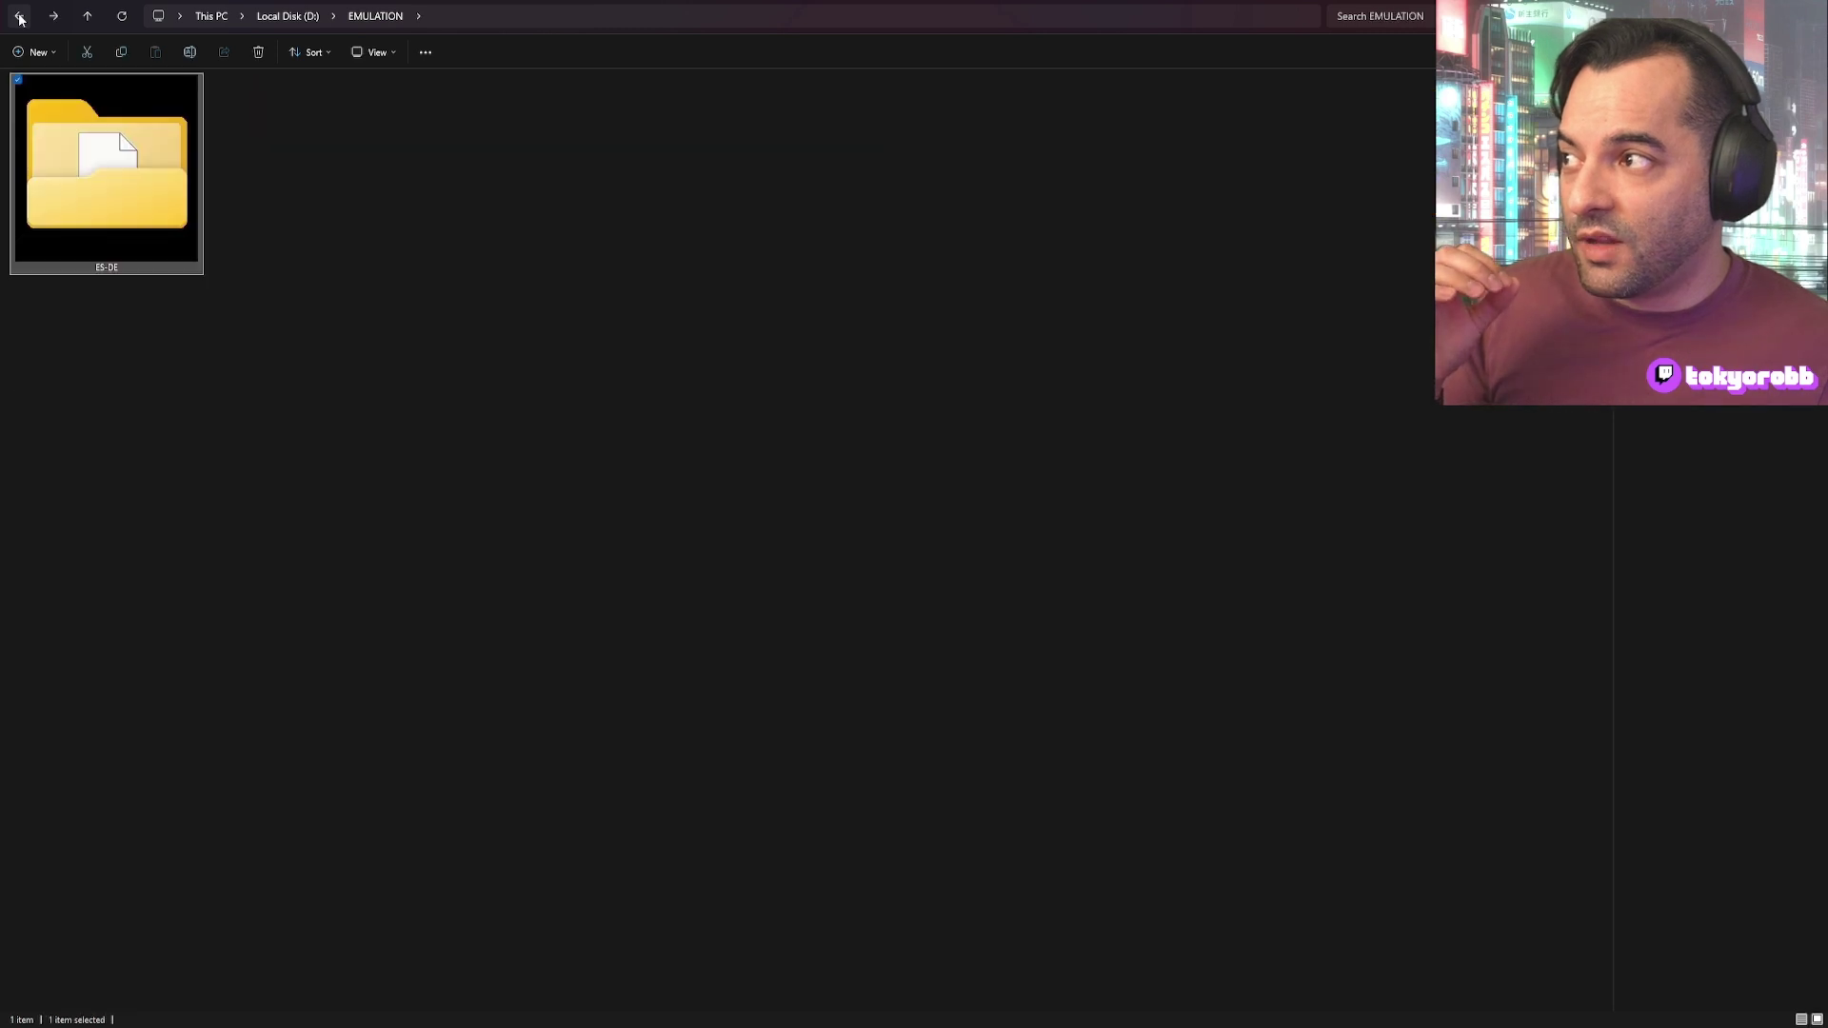
click(19, 19)
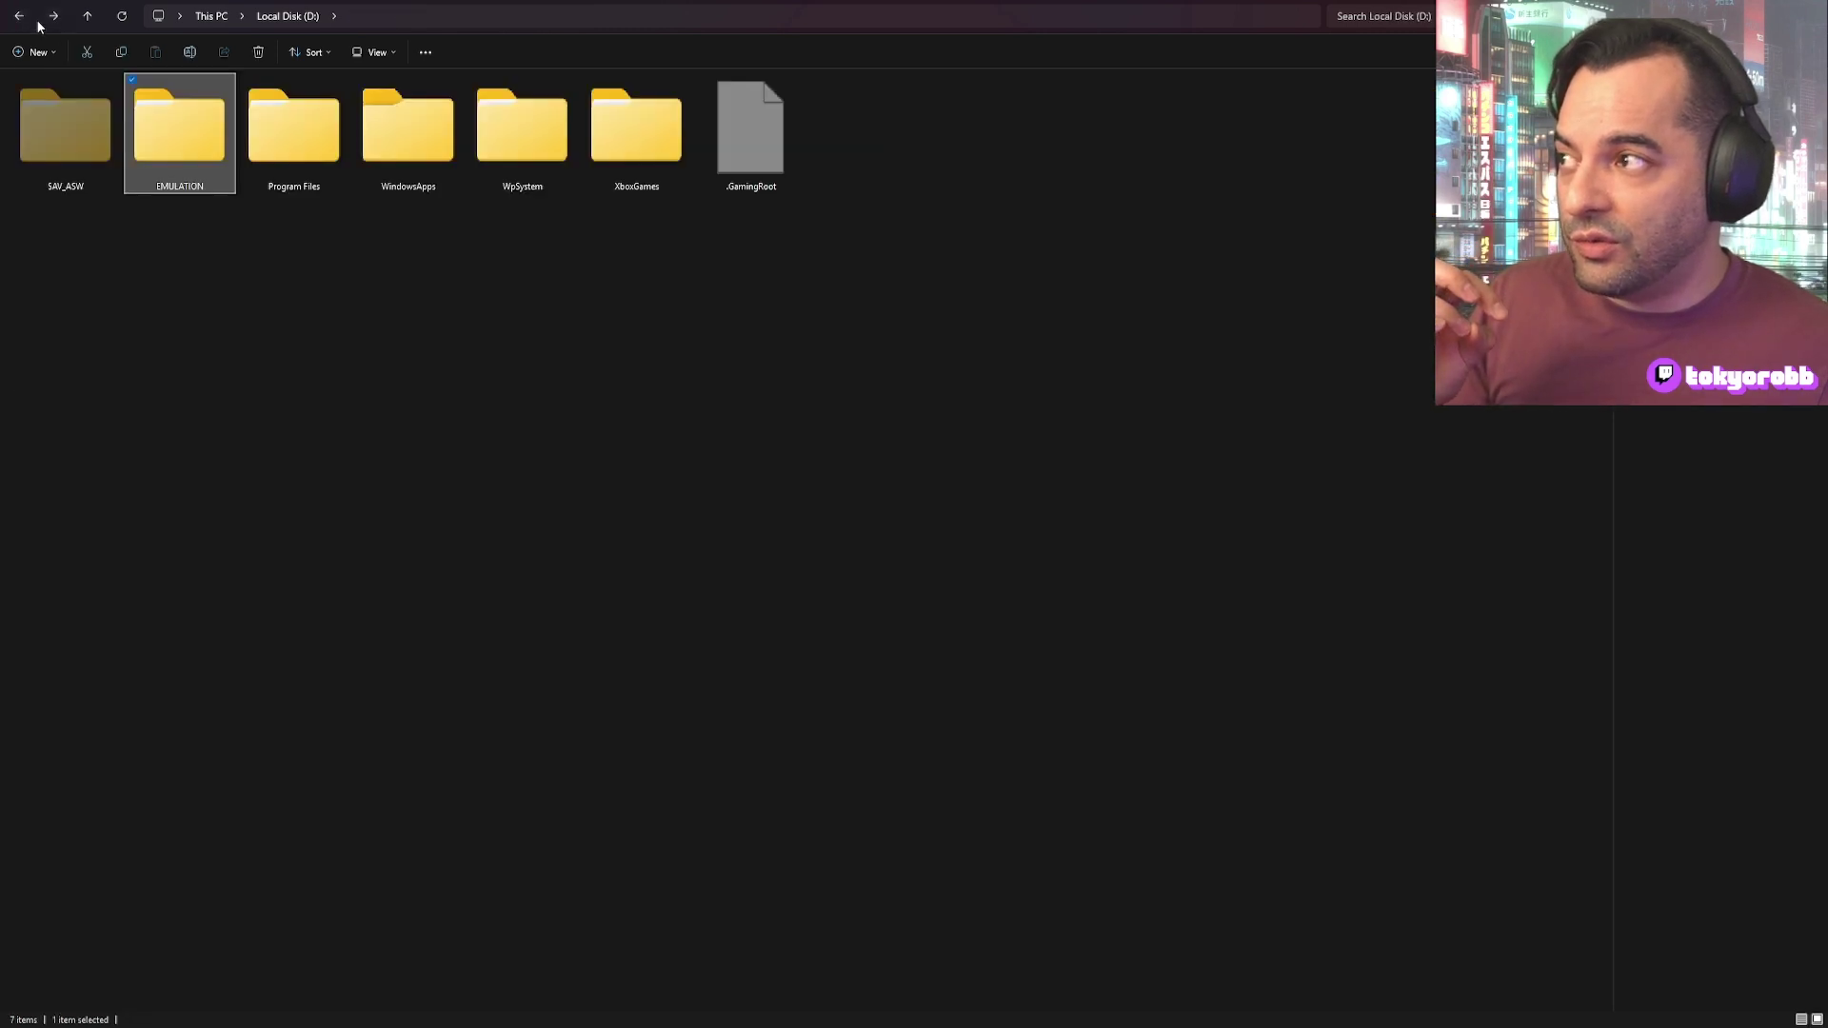
click(53, 16)
double_click(166, 159)
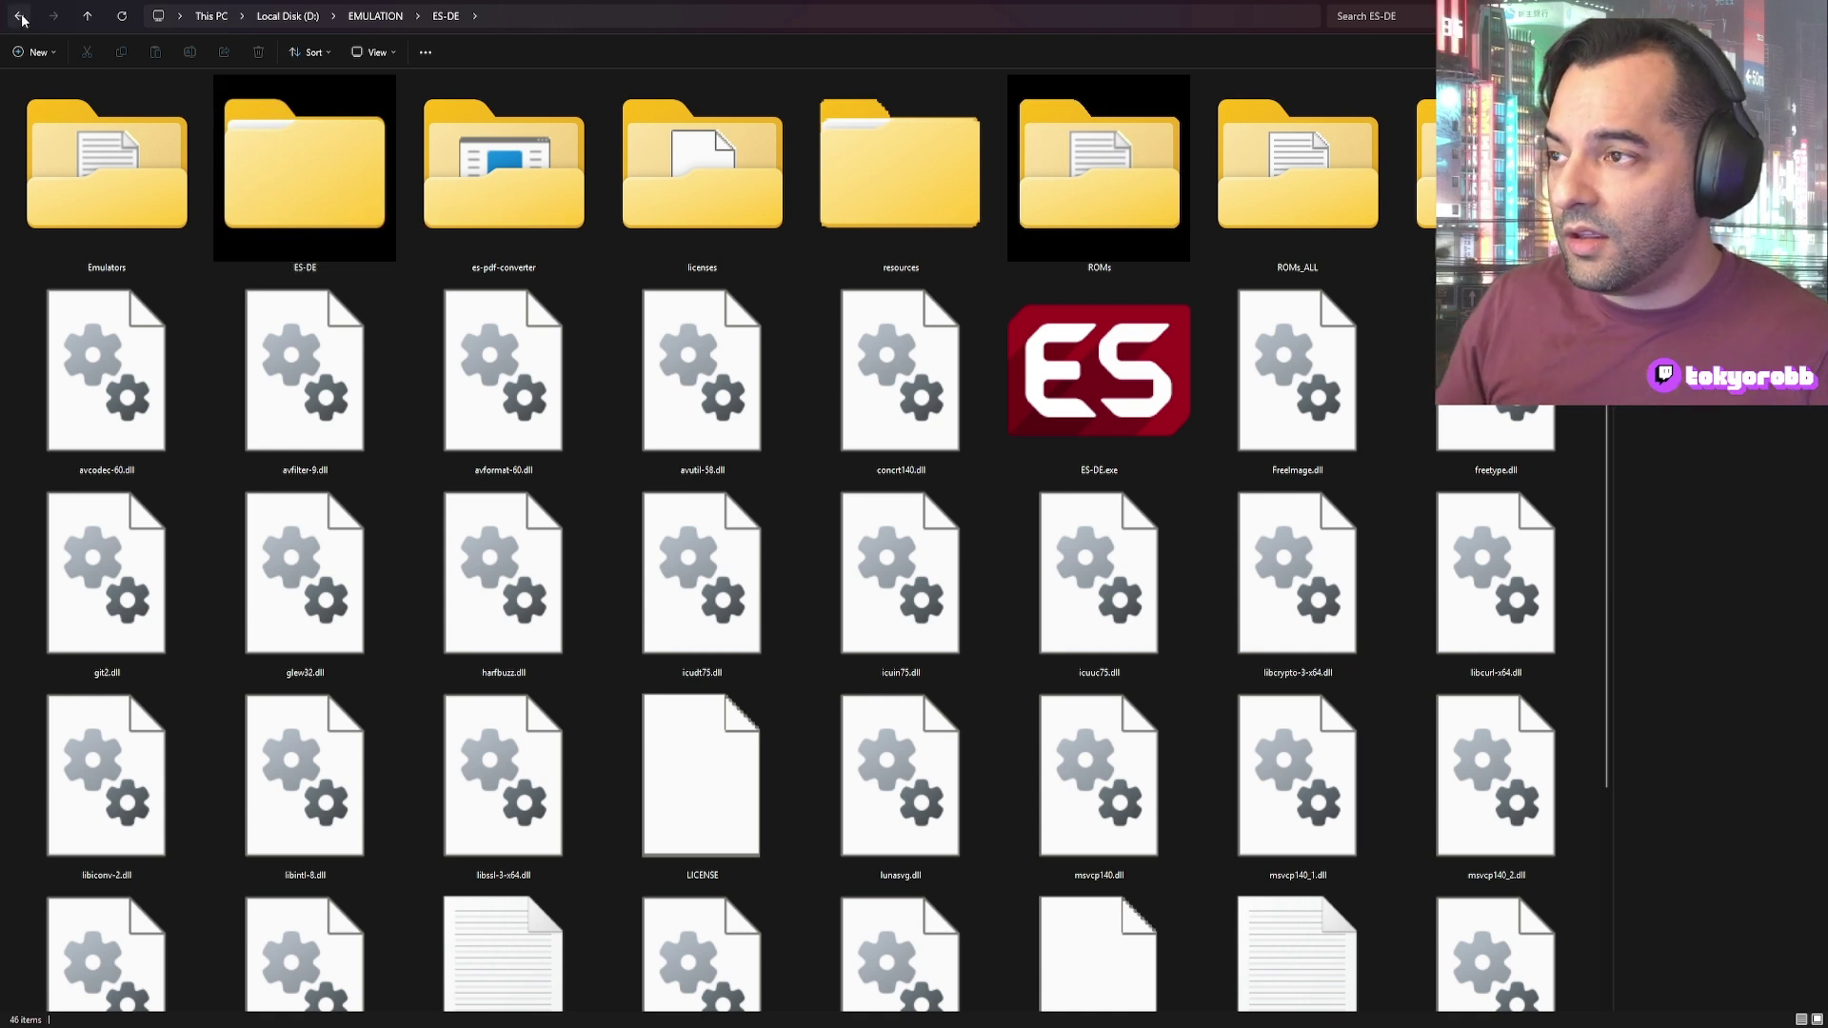
double_click(310, 195)
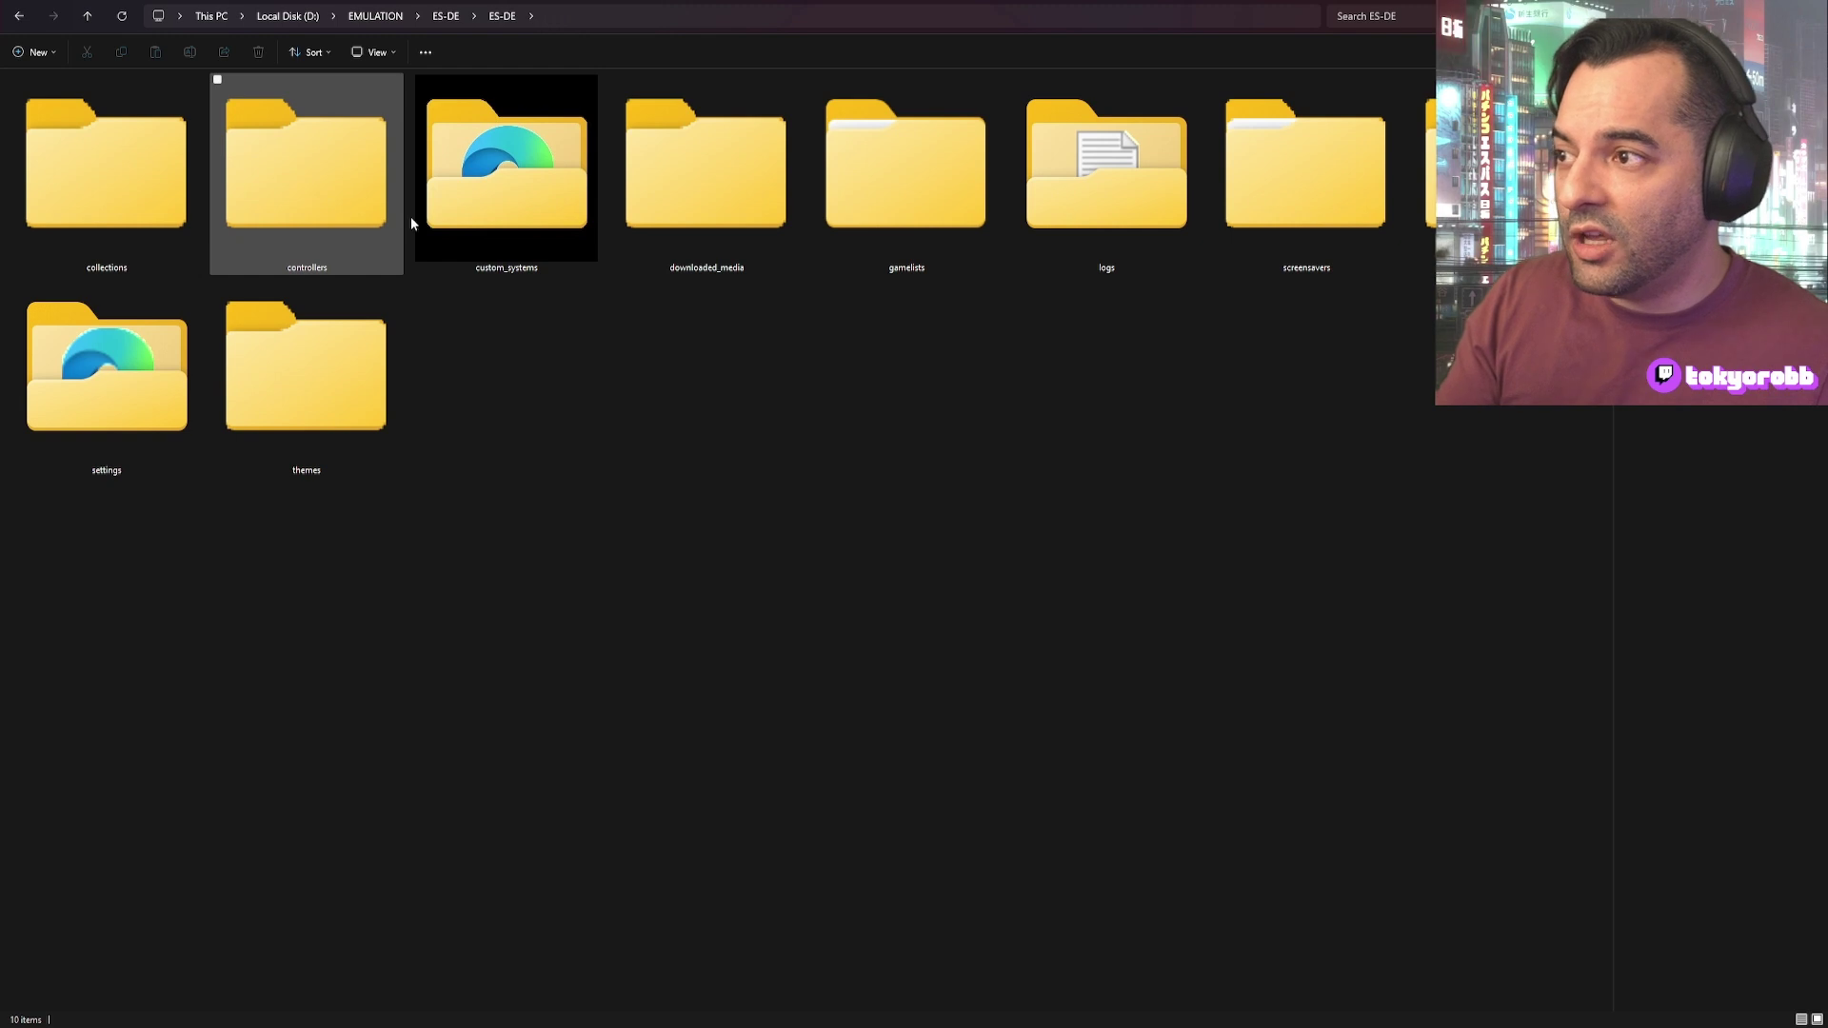
double_click(501, 237)
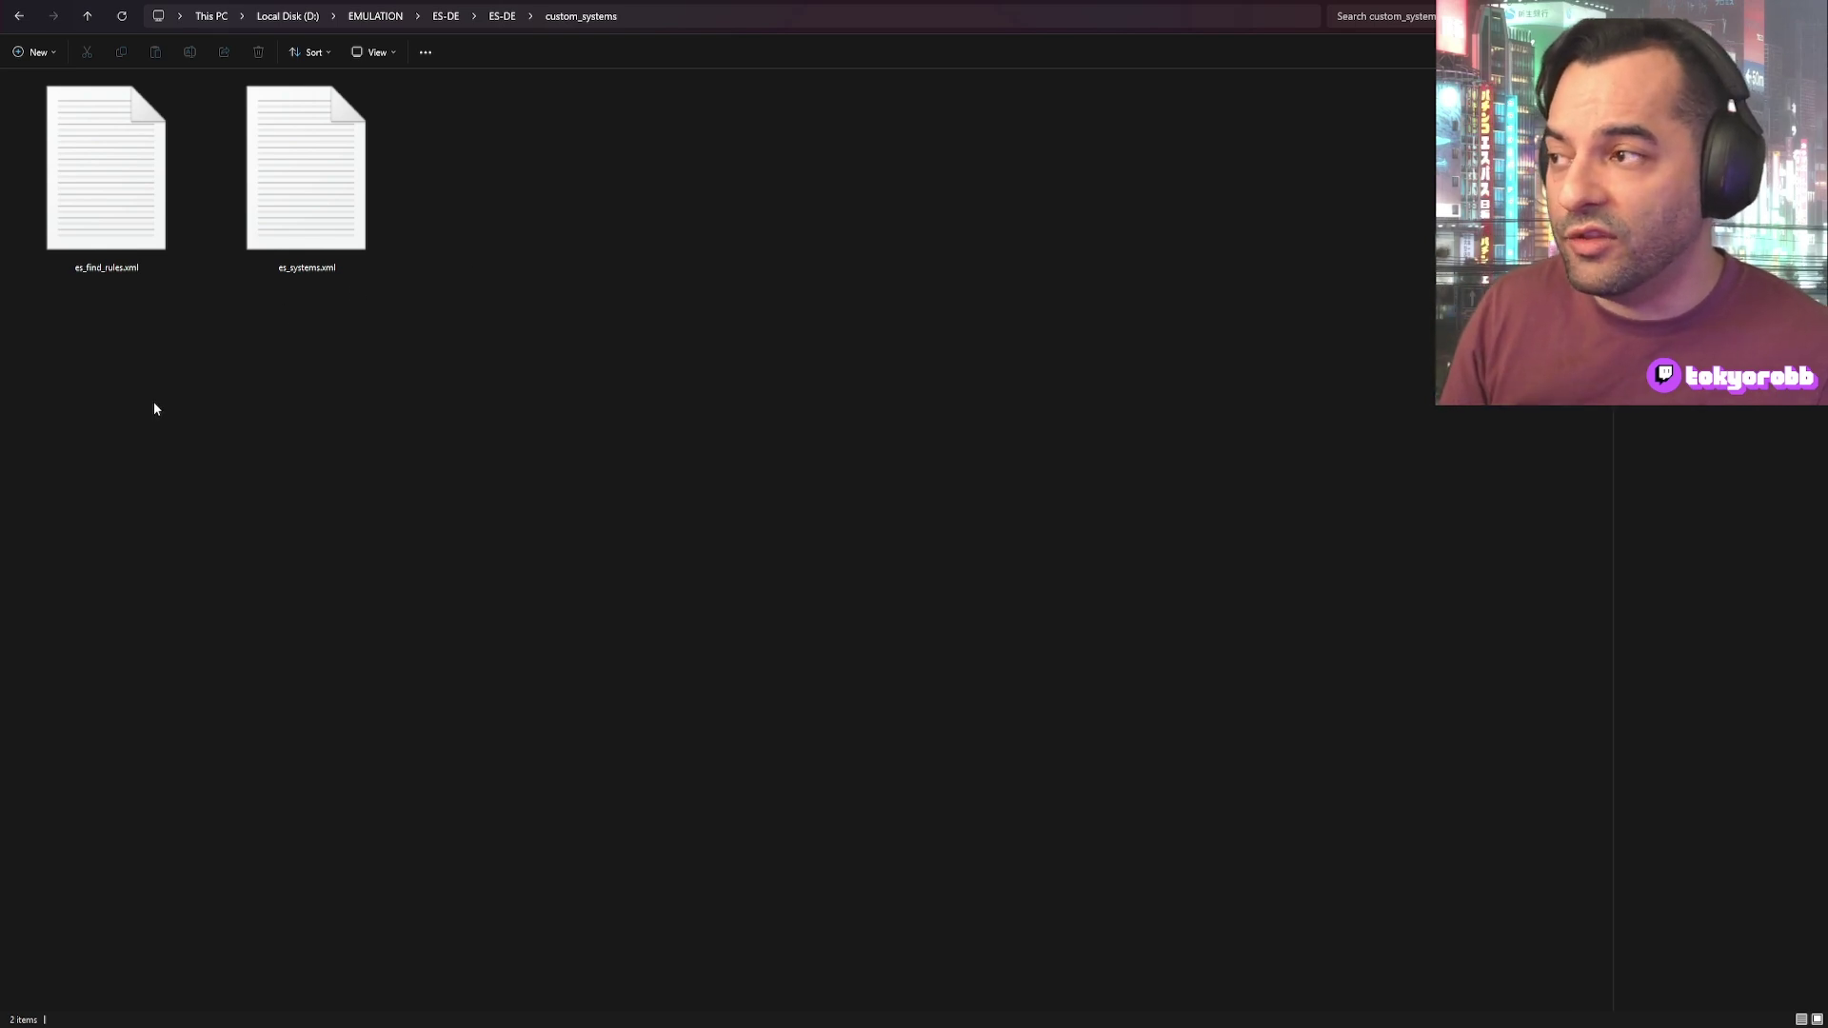
Step: Open es_systems.xml from the custom_systems folder in Notepad
right_click(331, 197)
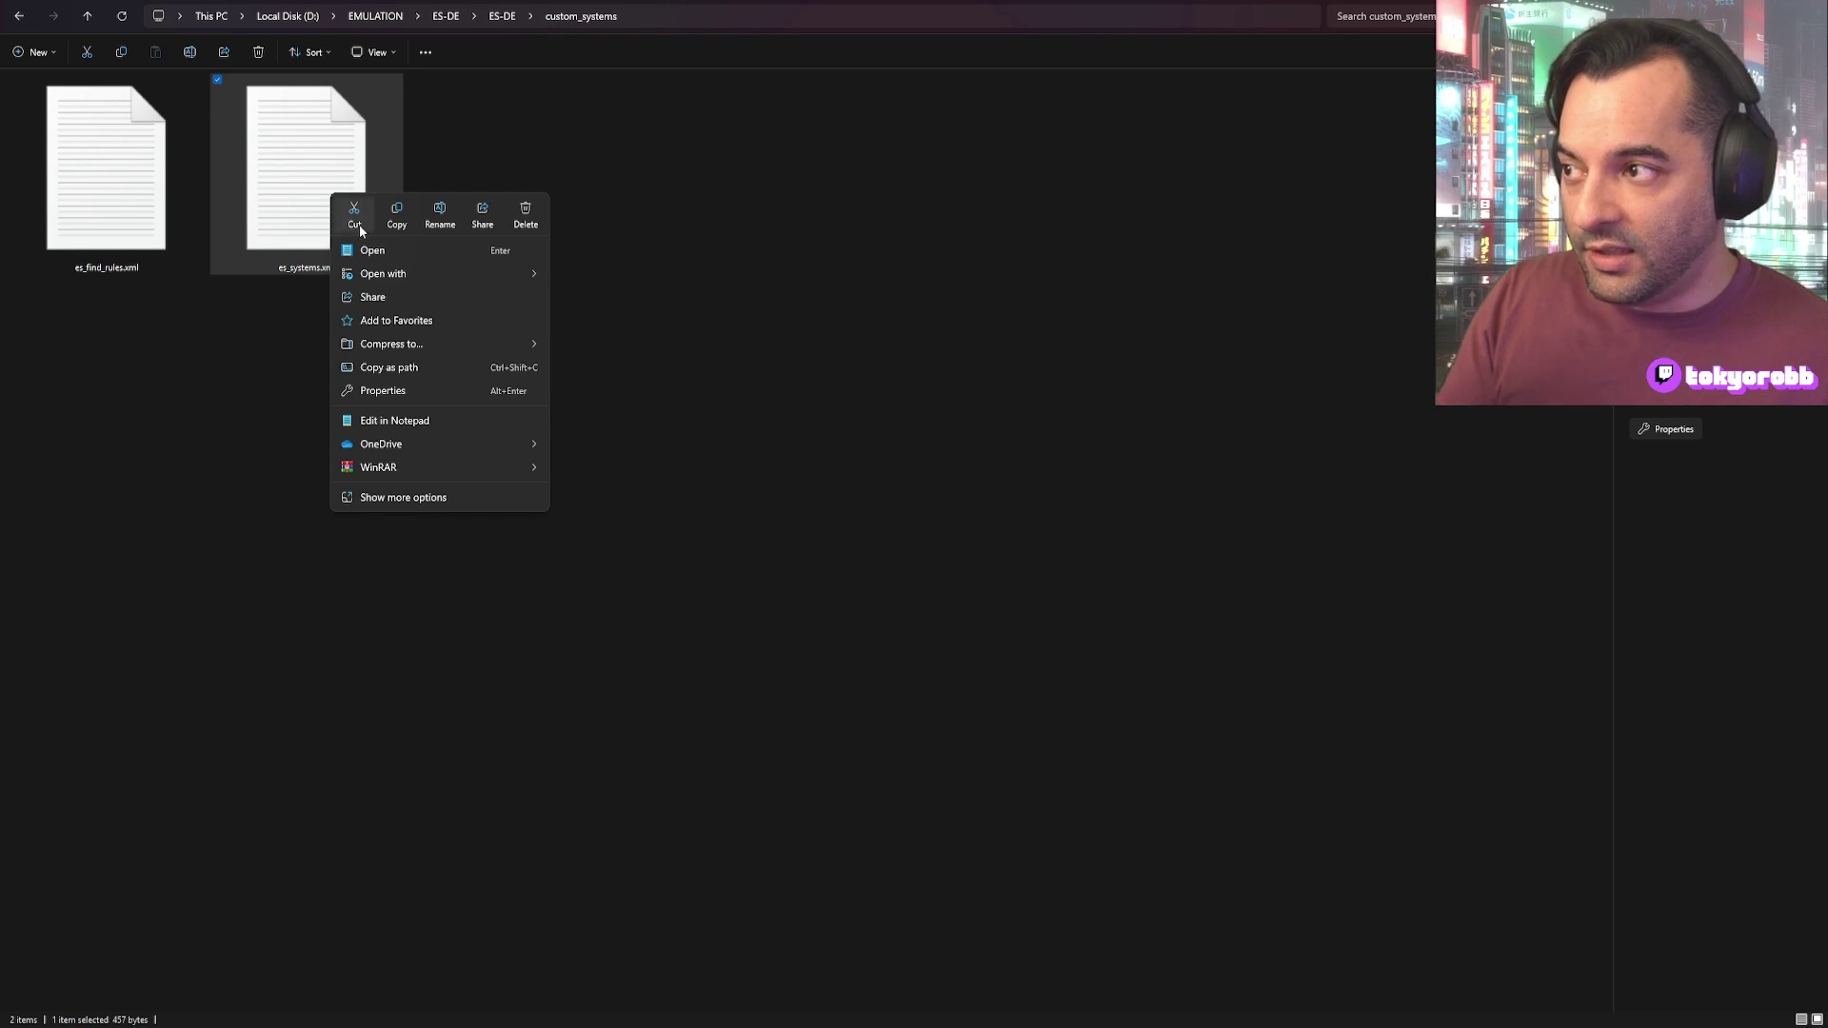
mouse_move(385, 276)
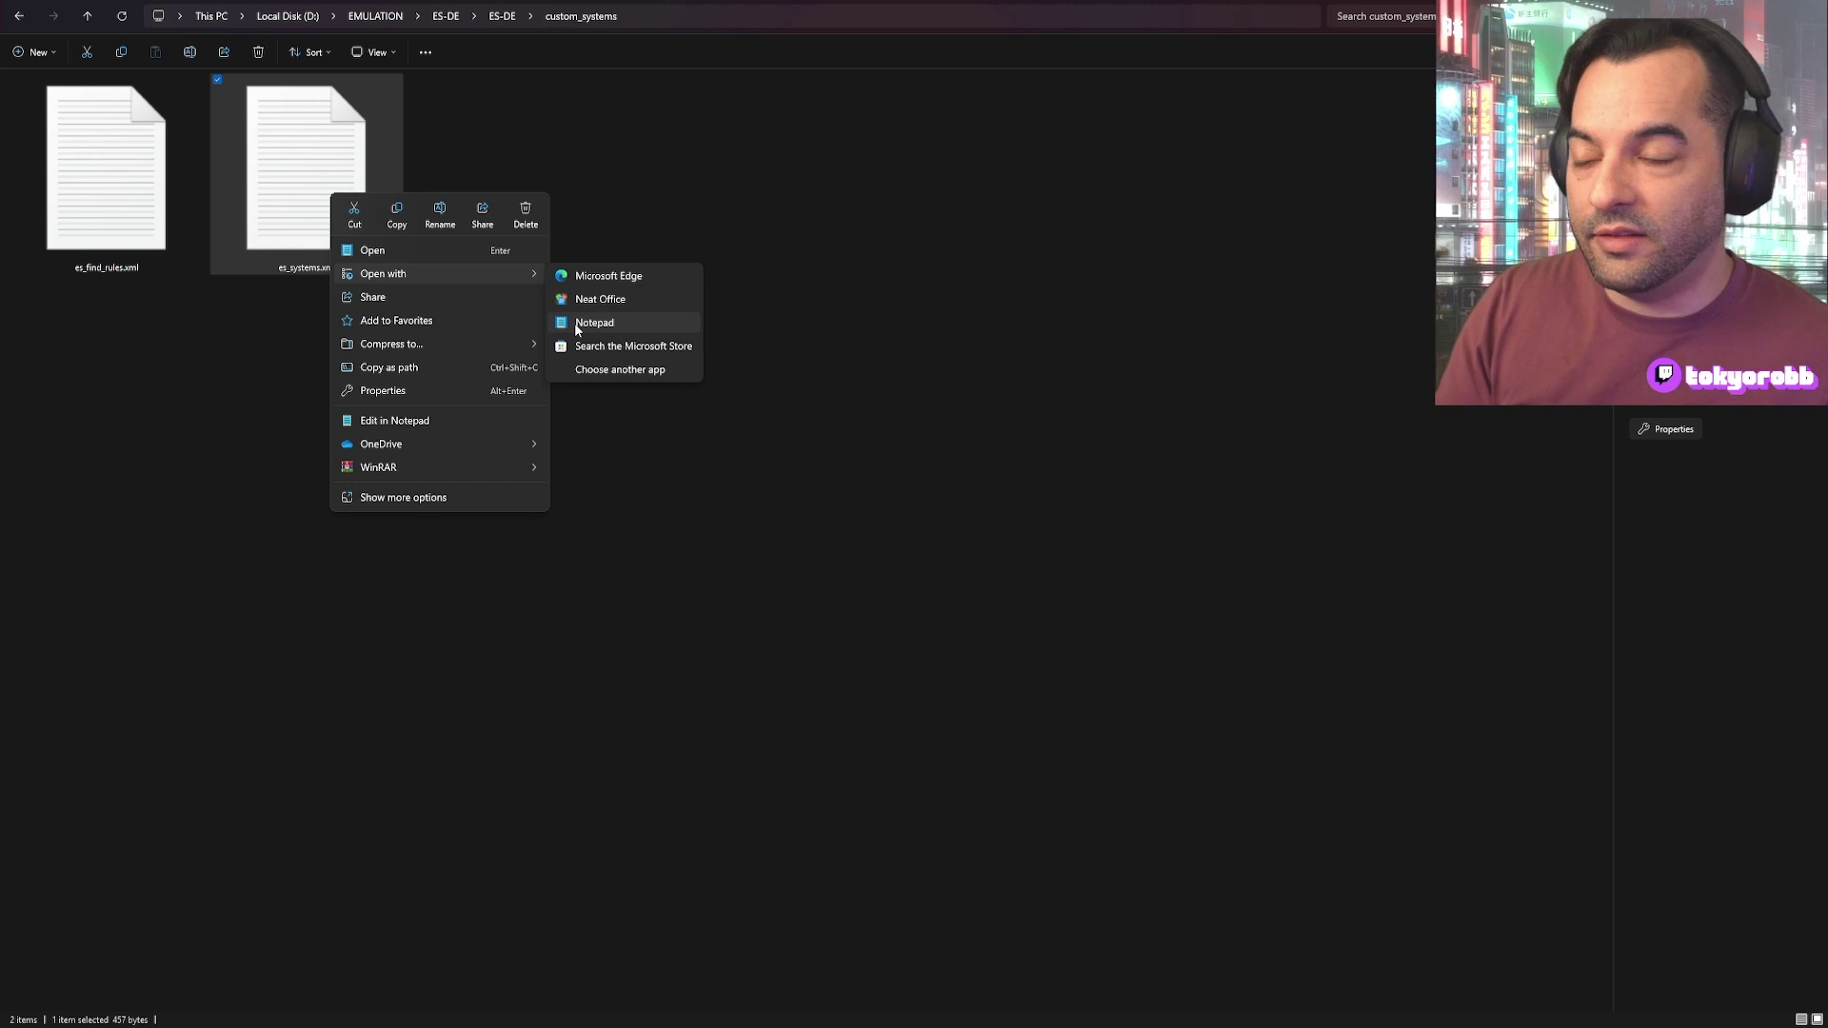
click(659, 186)
double_click(369, 185)
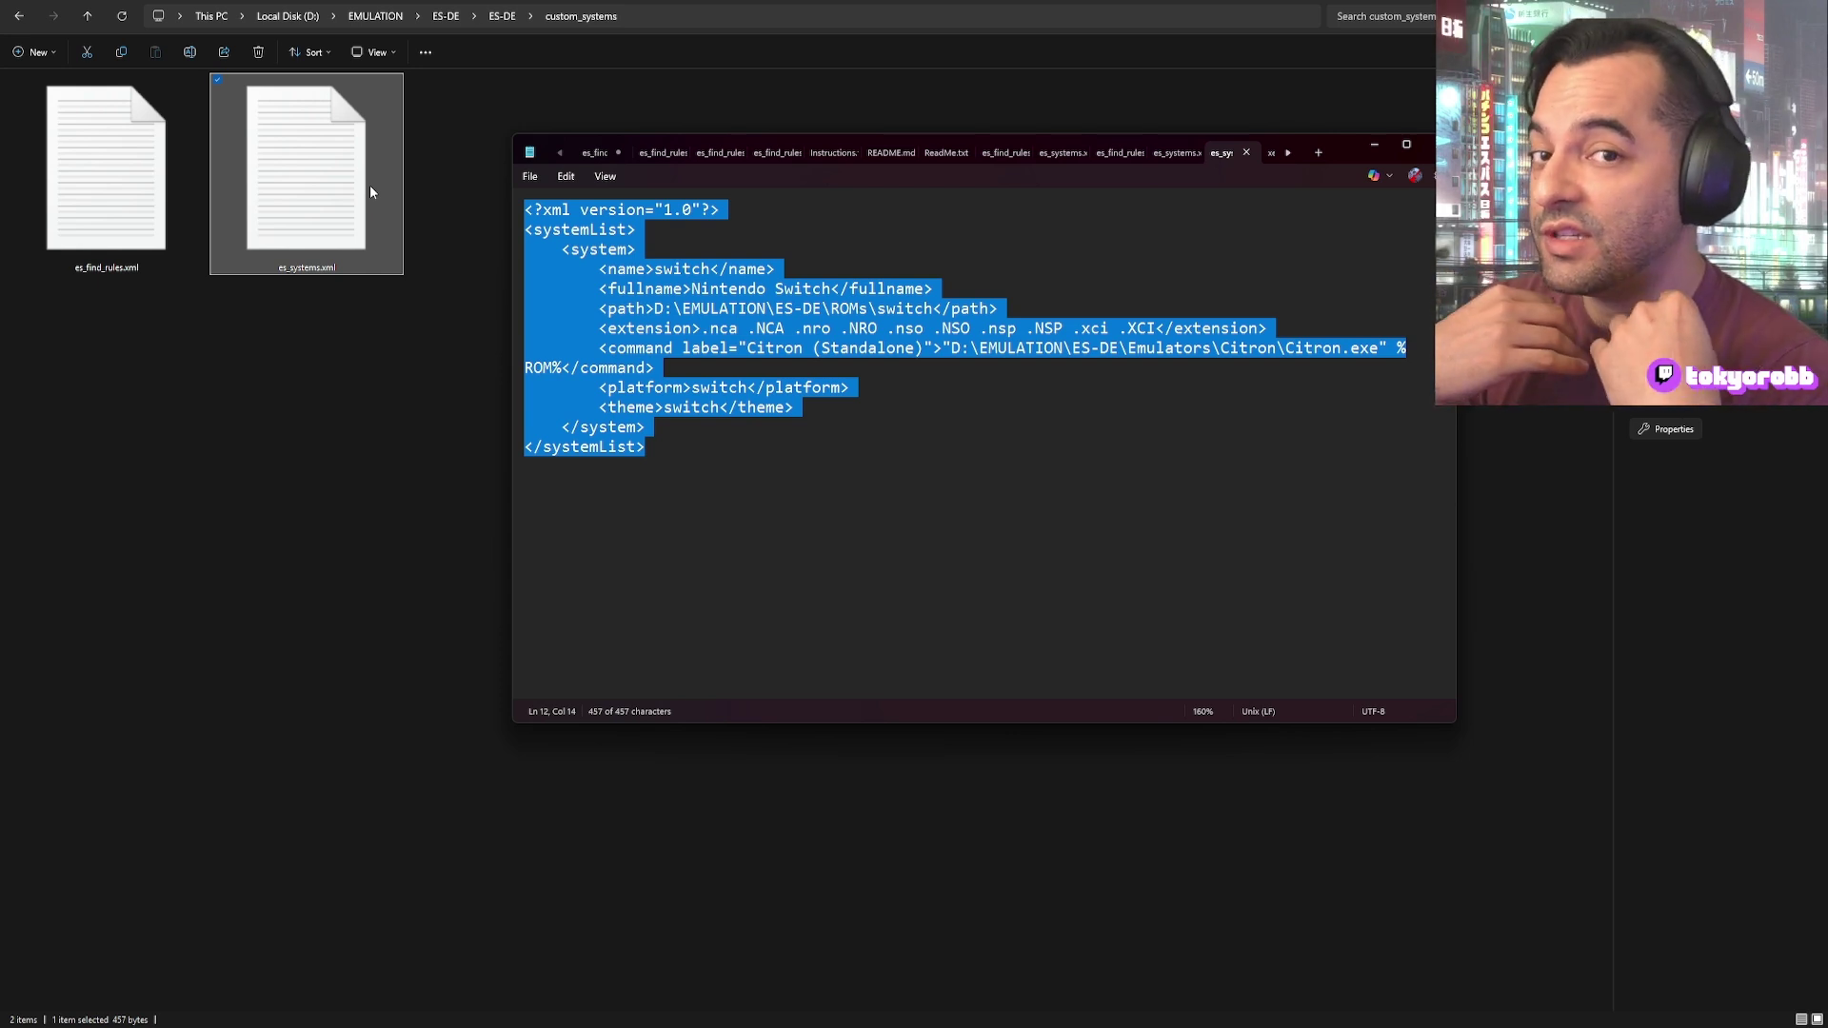
Step: Examine the opening tags and the Switch ROM path entry in es_systems.xml, highlighting the path's drive and folder parts
click(748, 228)
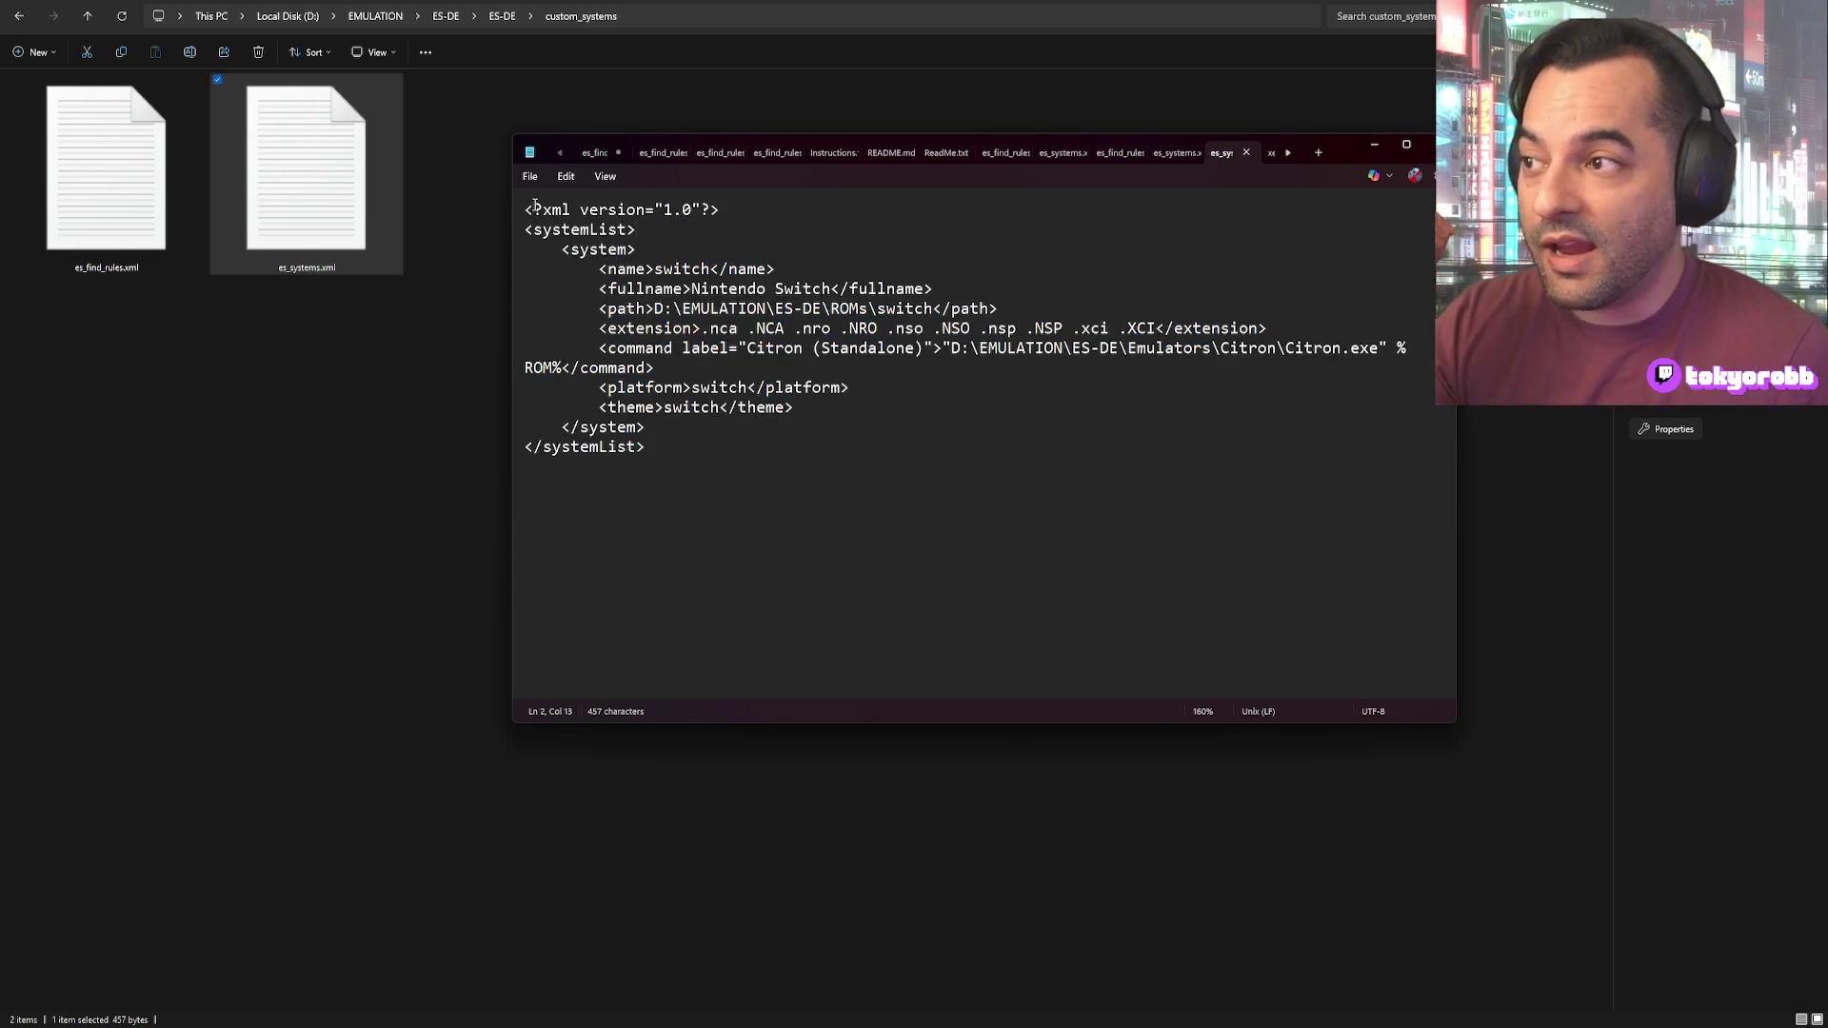
drag(524, 210, 654, 308)
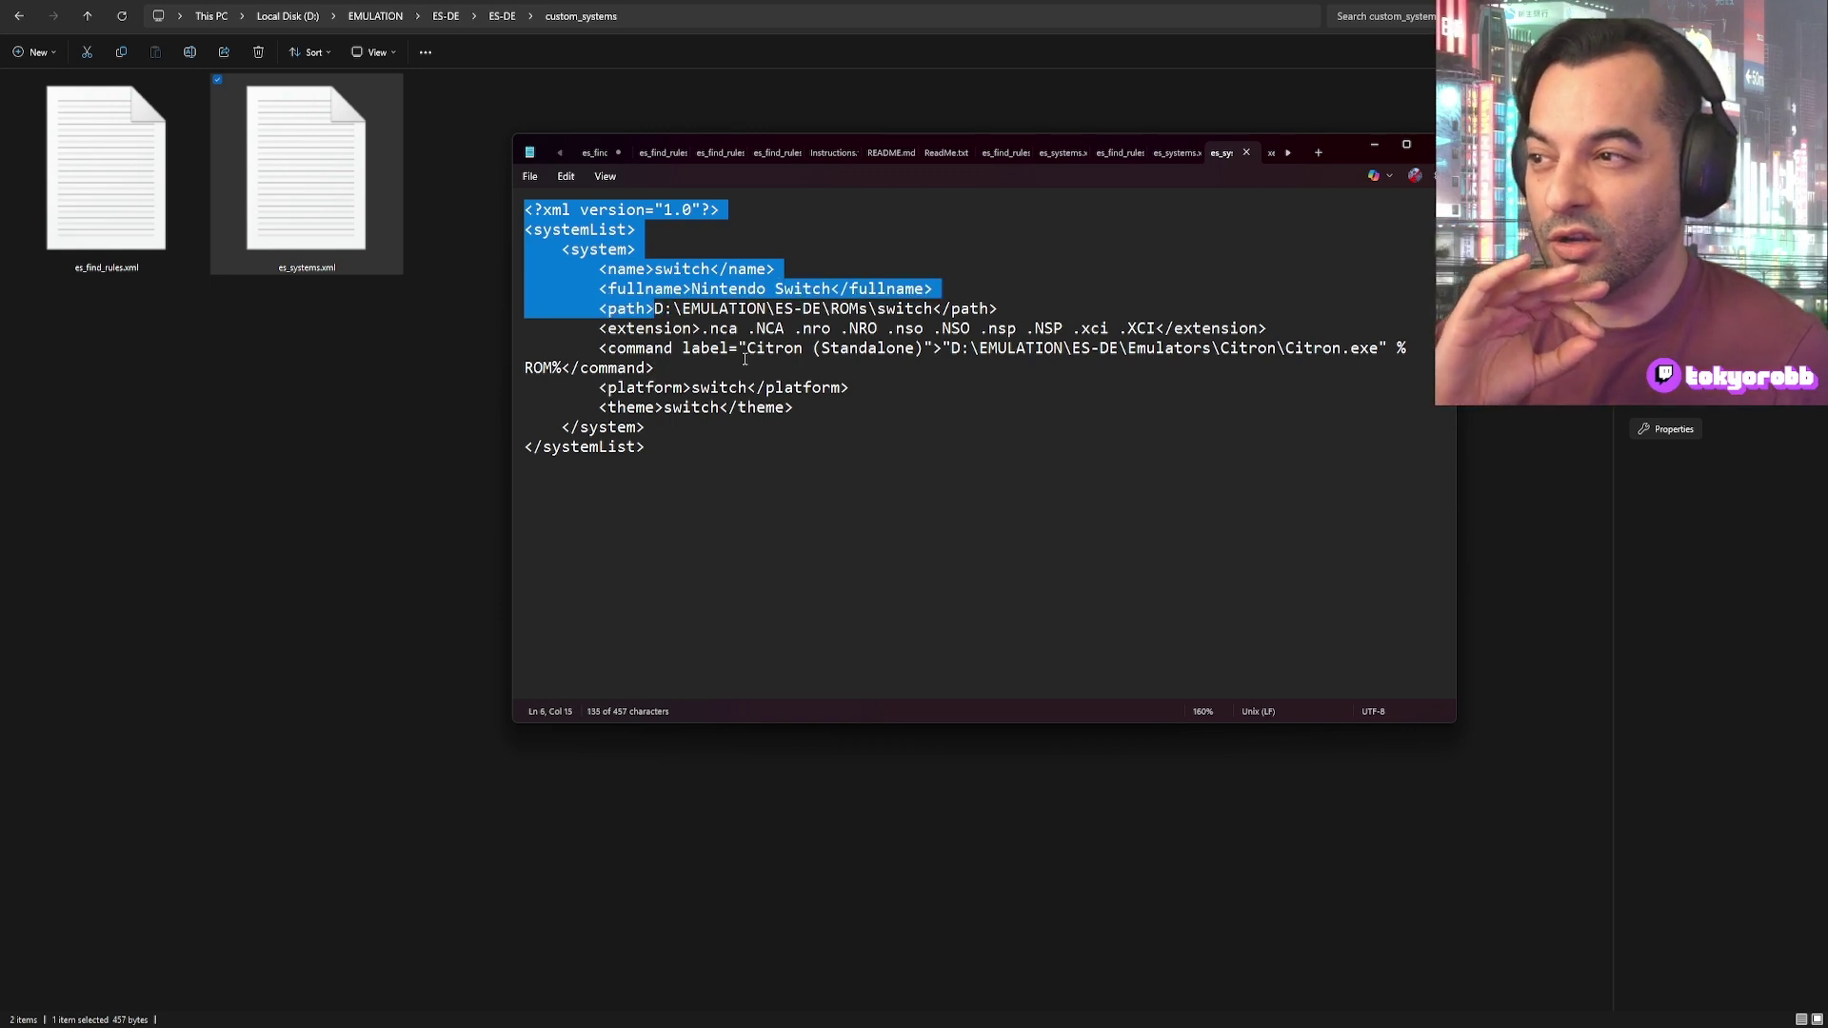
click(666, 311)
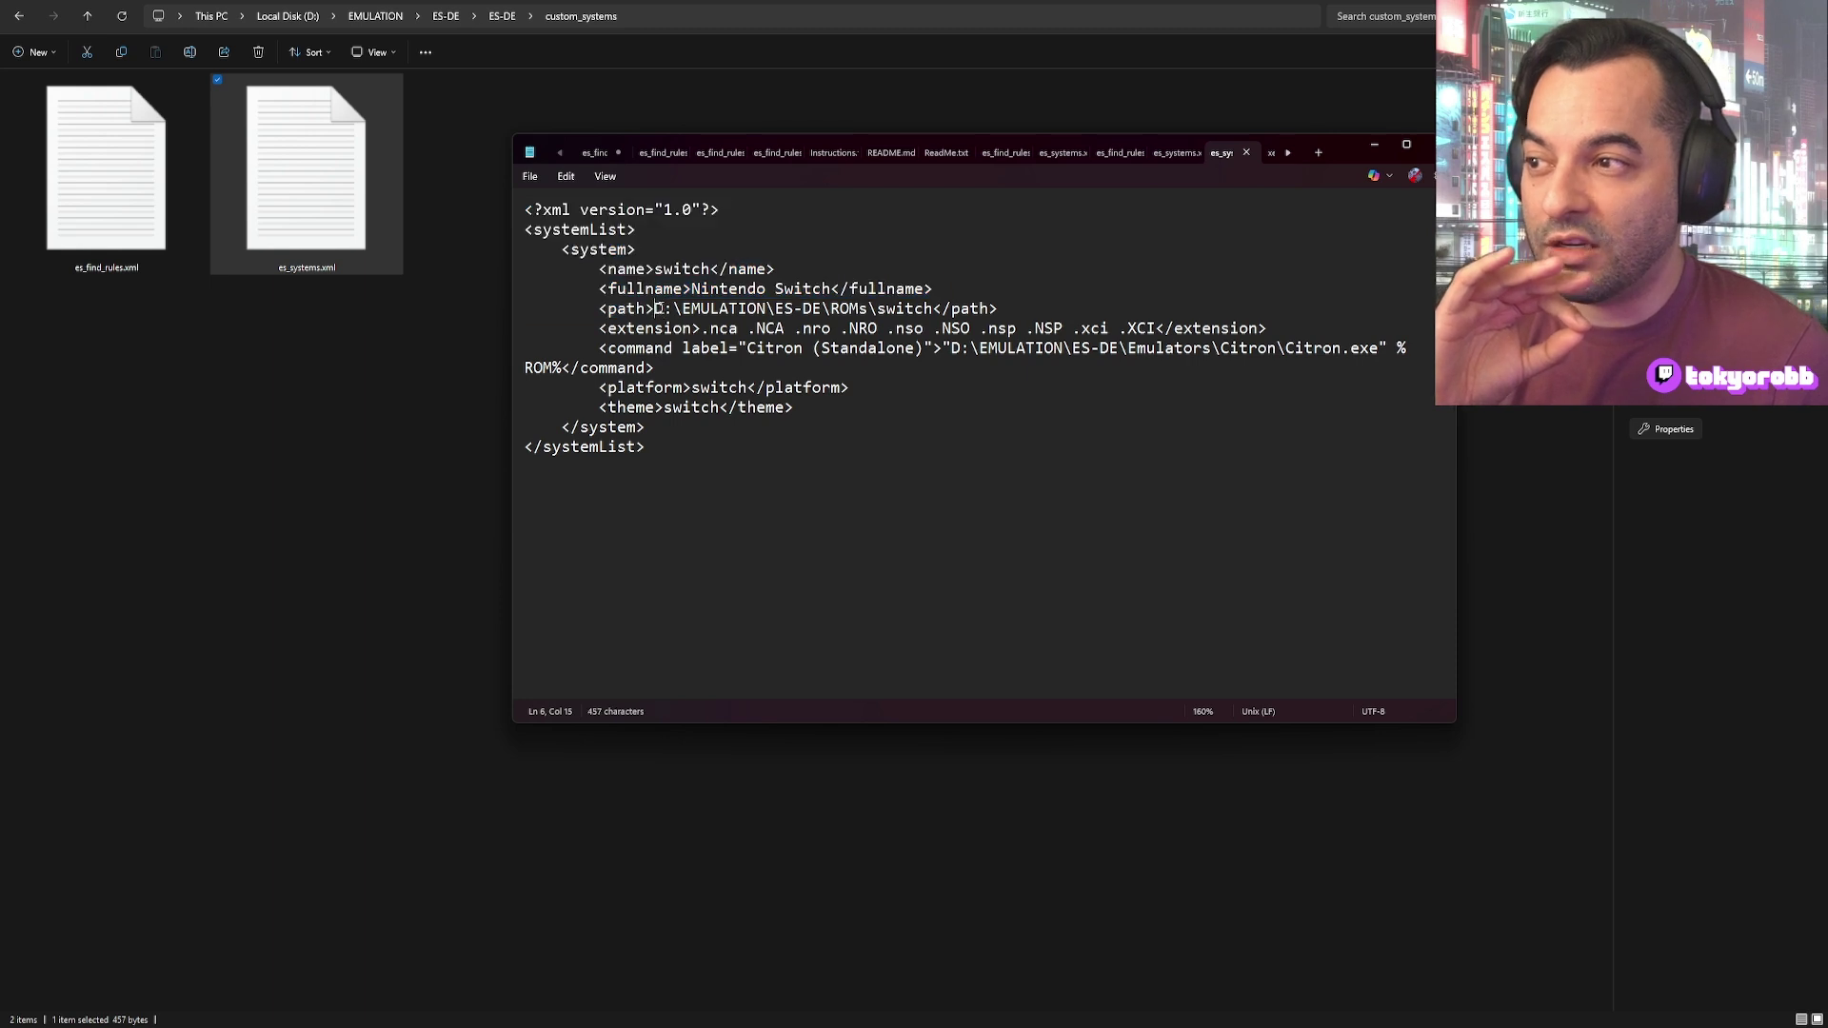
drag(655, 311, 1005, 309)
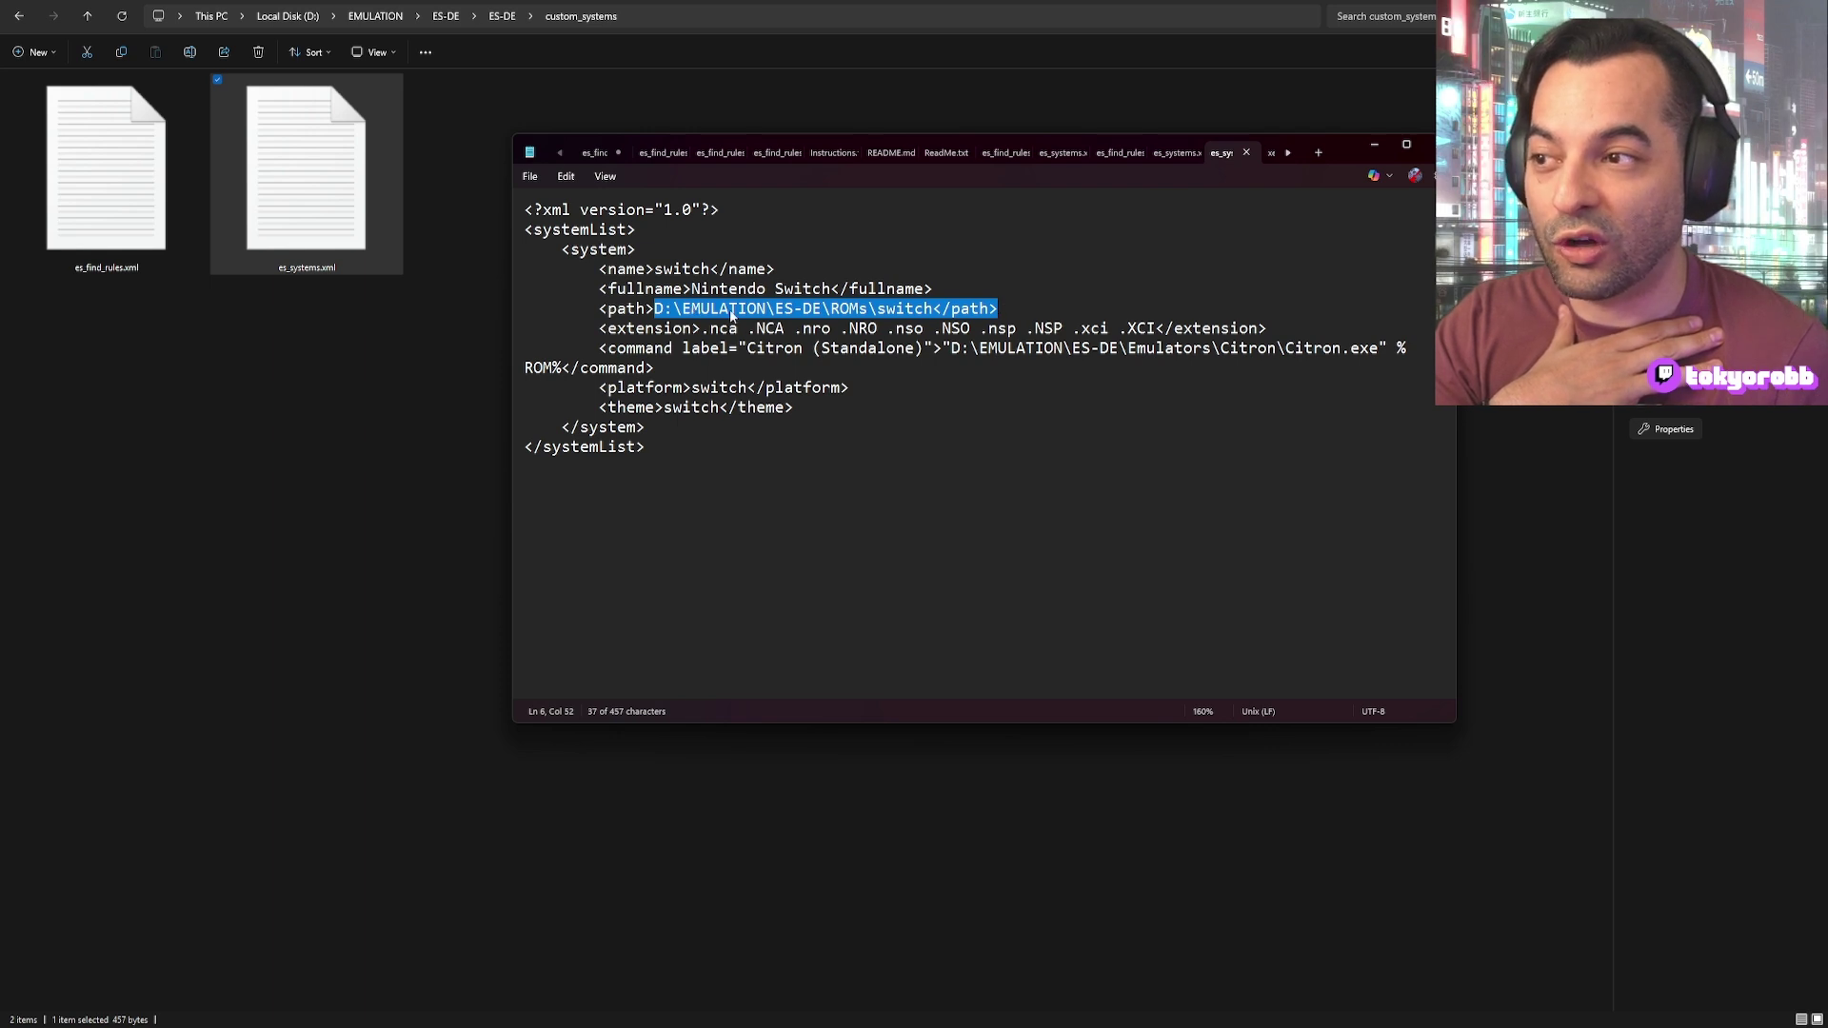
drag(776, 311, 1001, 309)
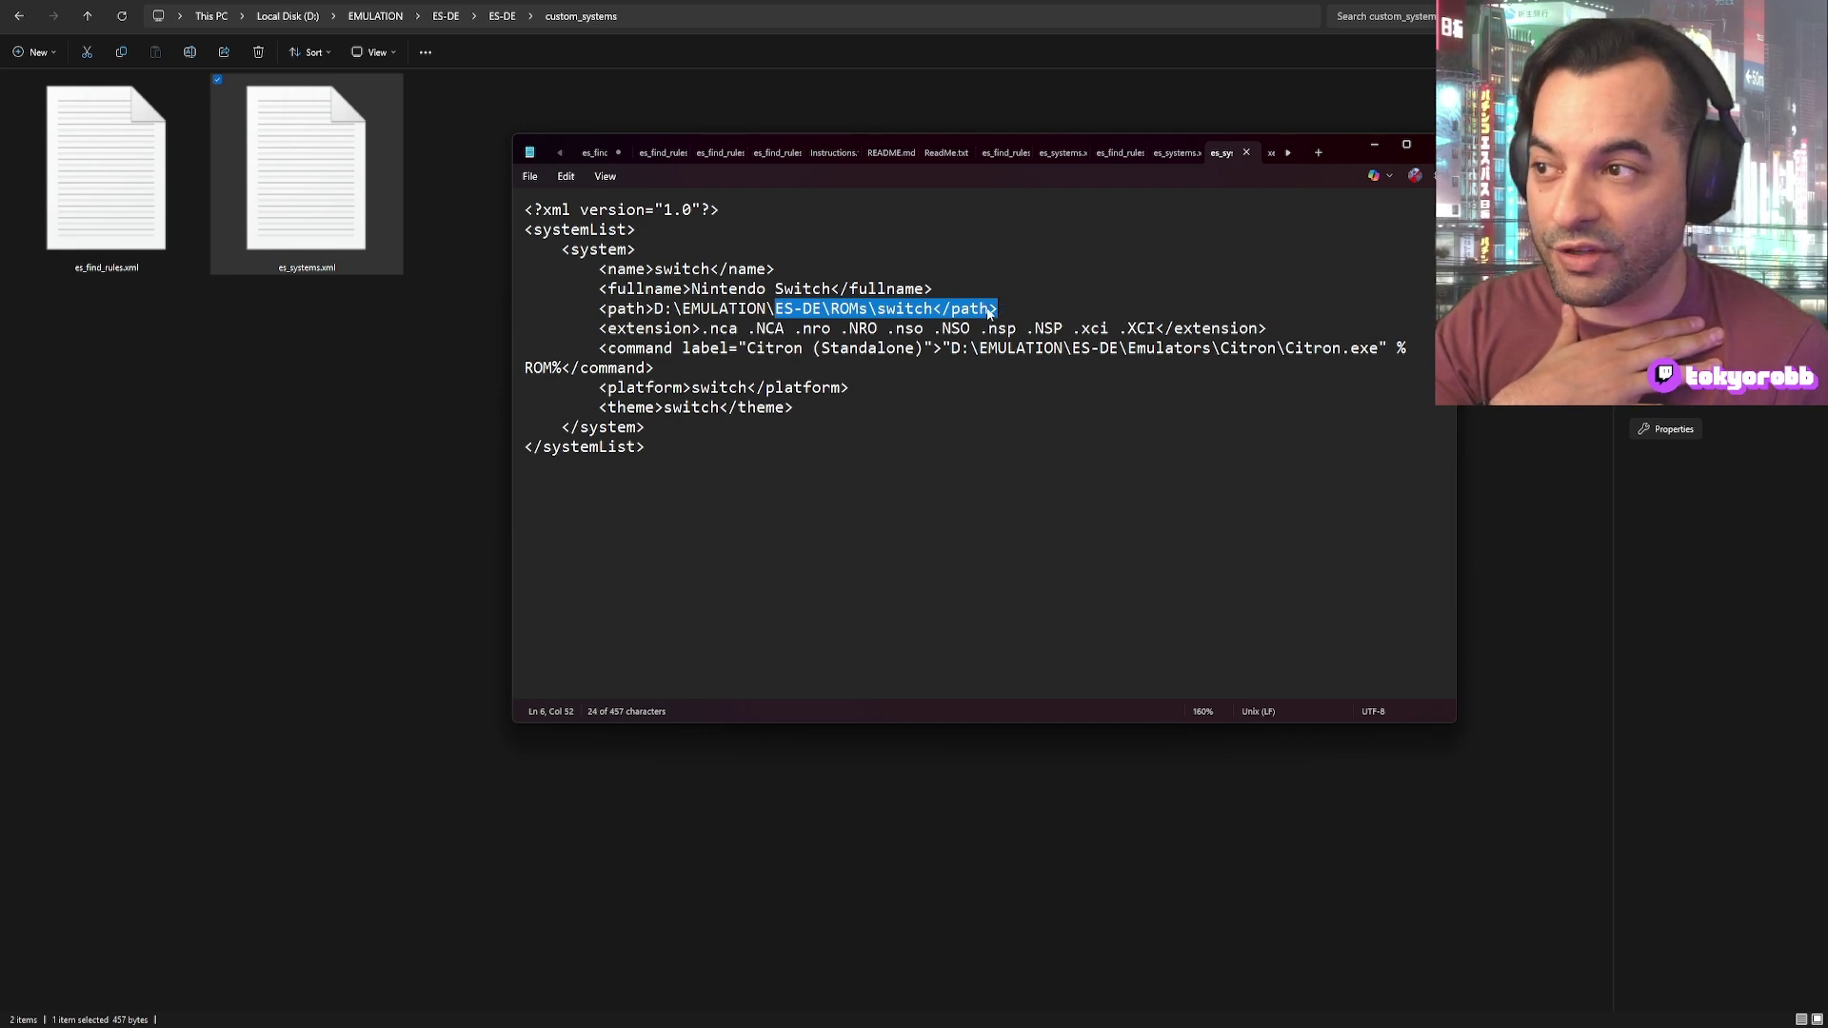
click(765, 308)
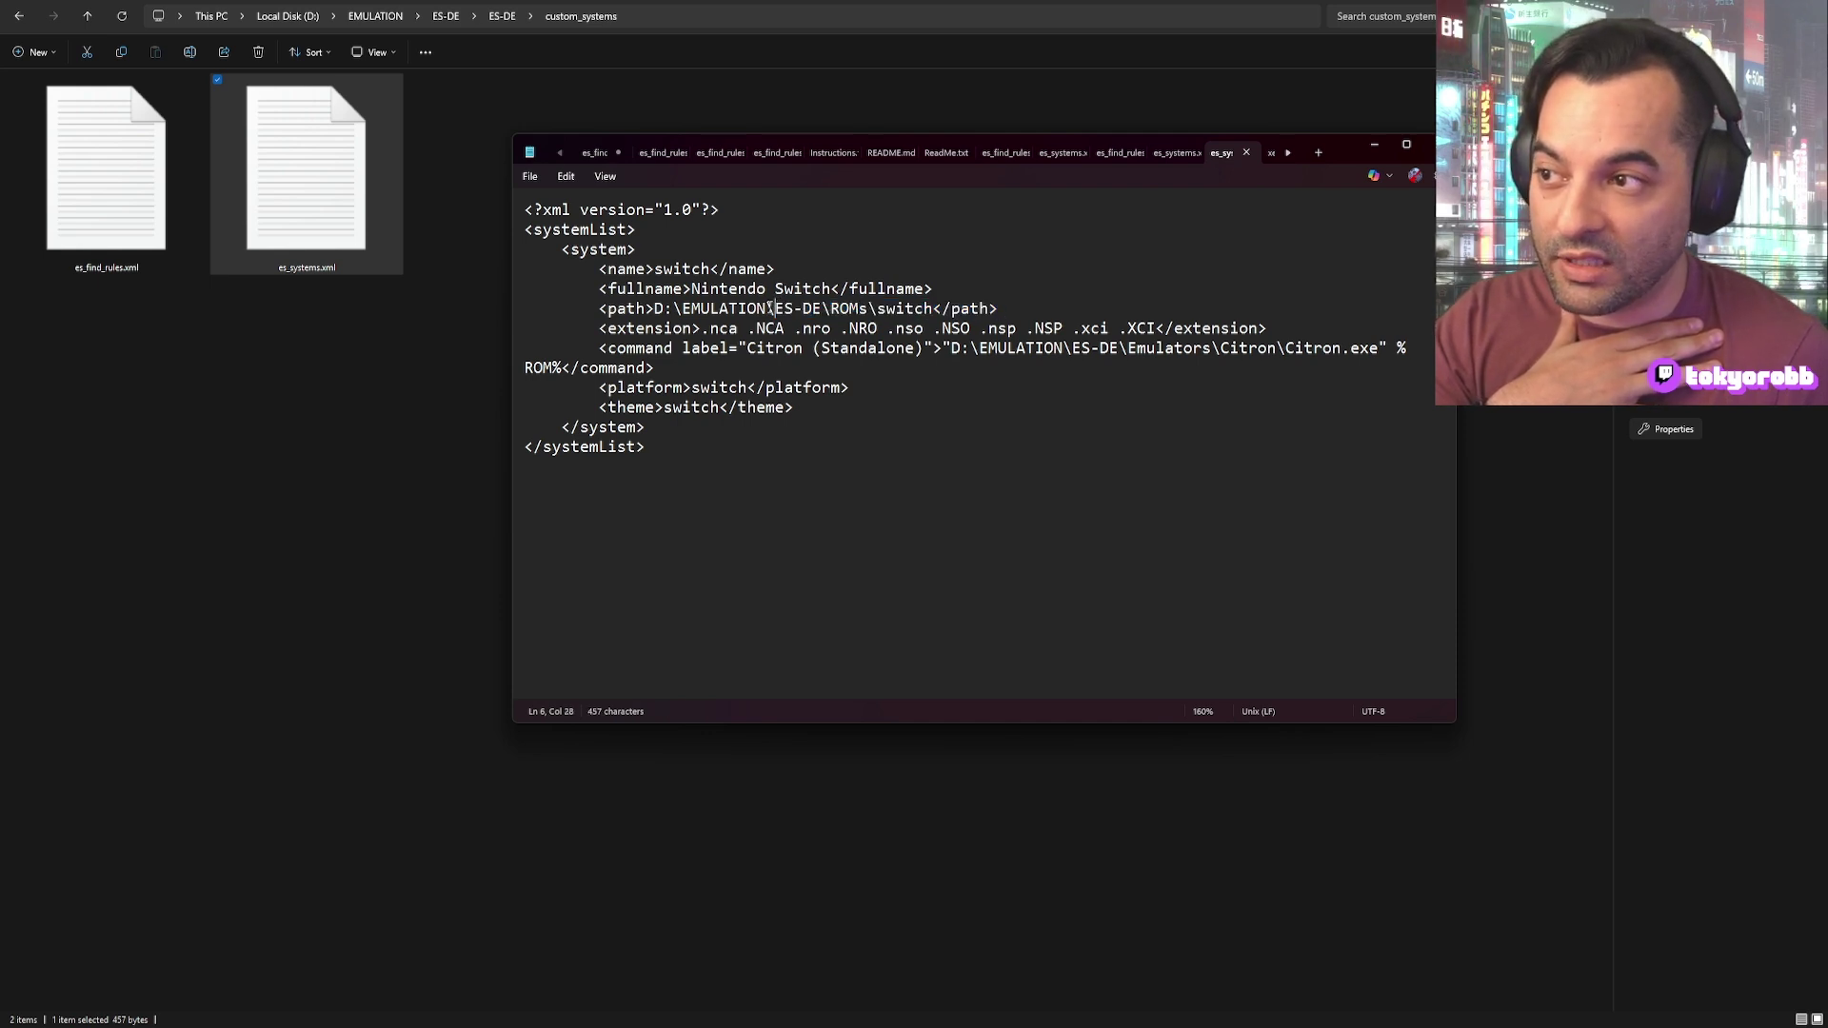
drag(766, 308, 660, 312)
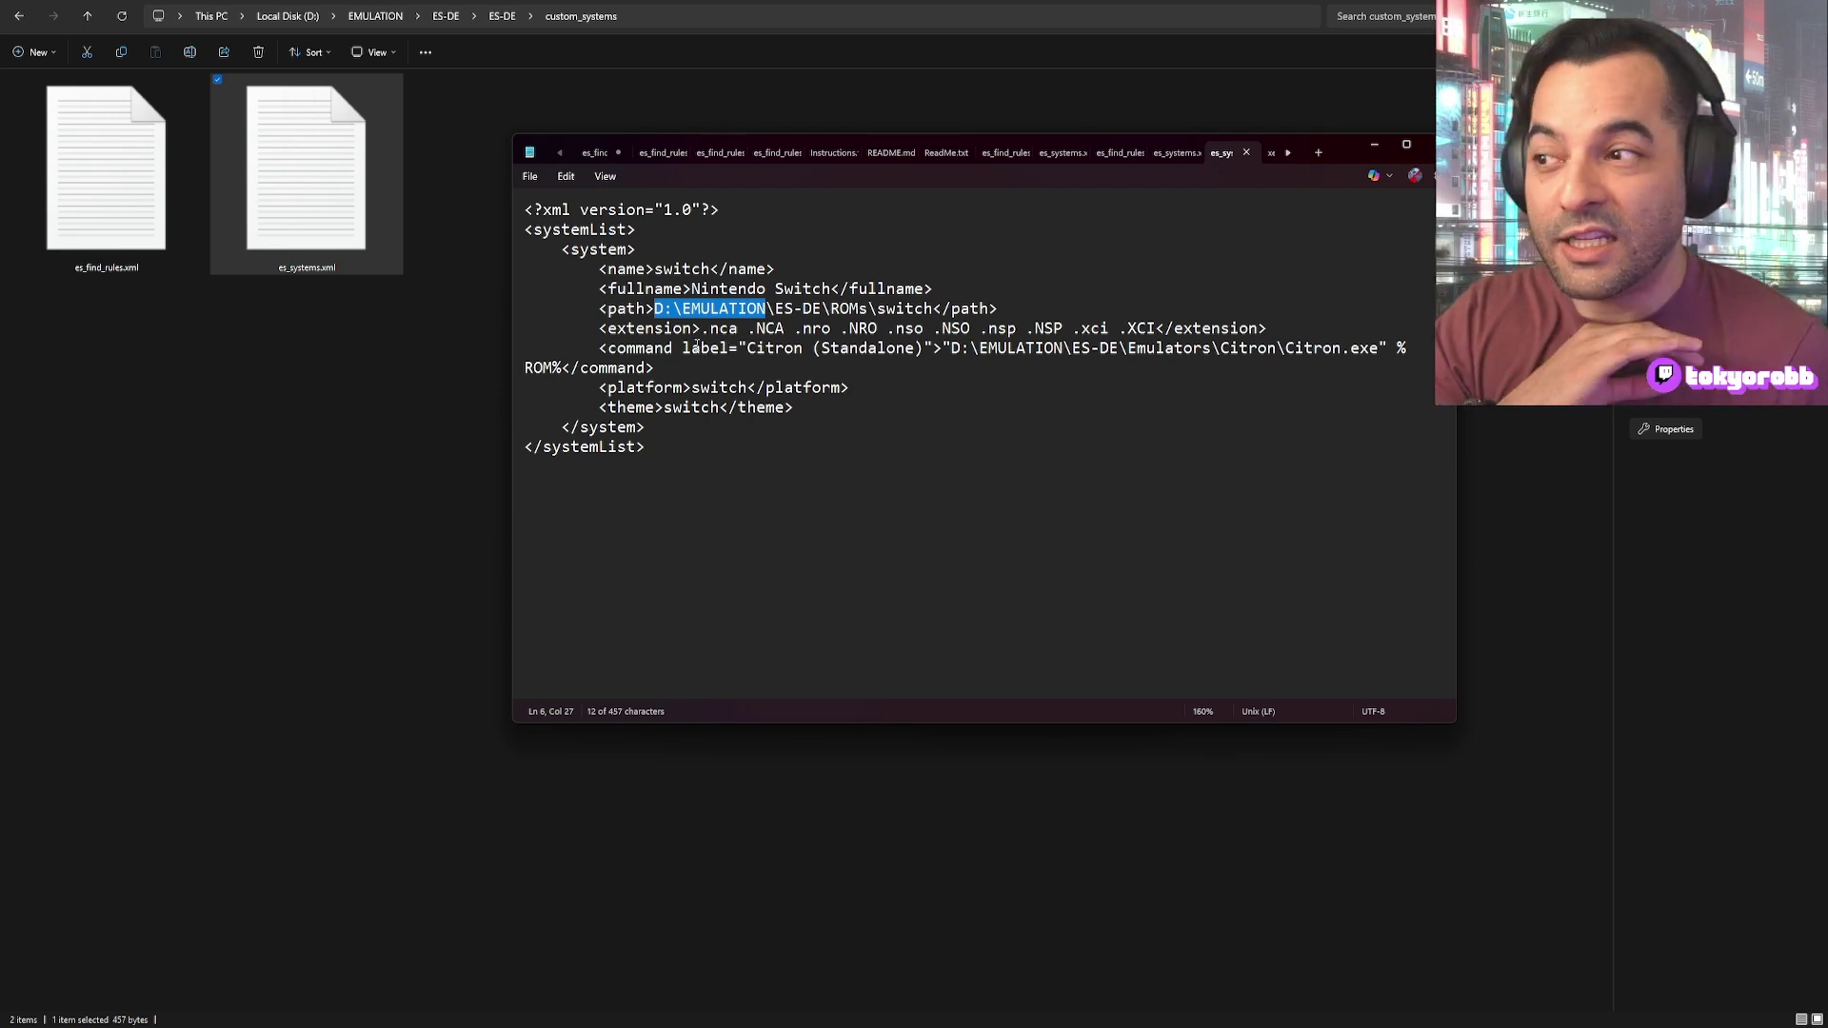
Step: Examine the Citron (Standalone) command entry in es_systems.xml, highlighting its label and the path to Citron.exe
drag(599, 348, 1087, 360)
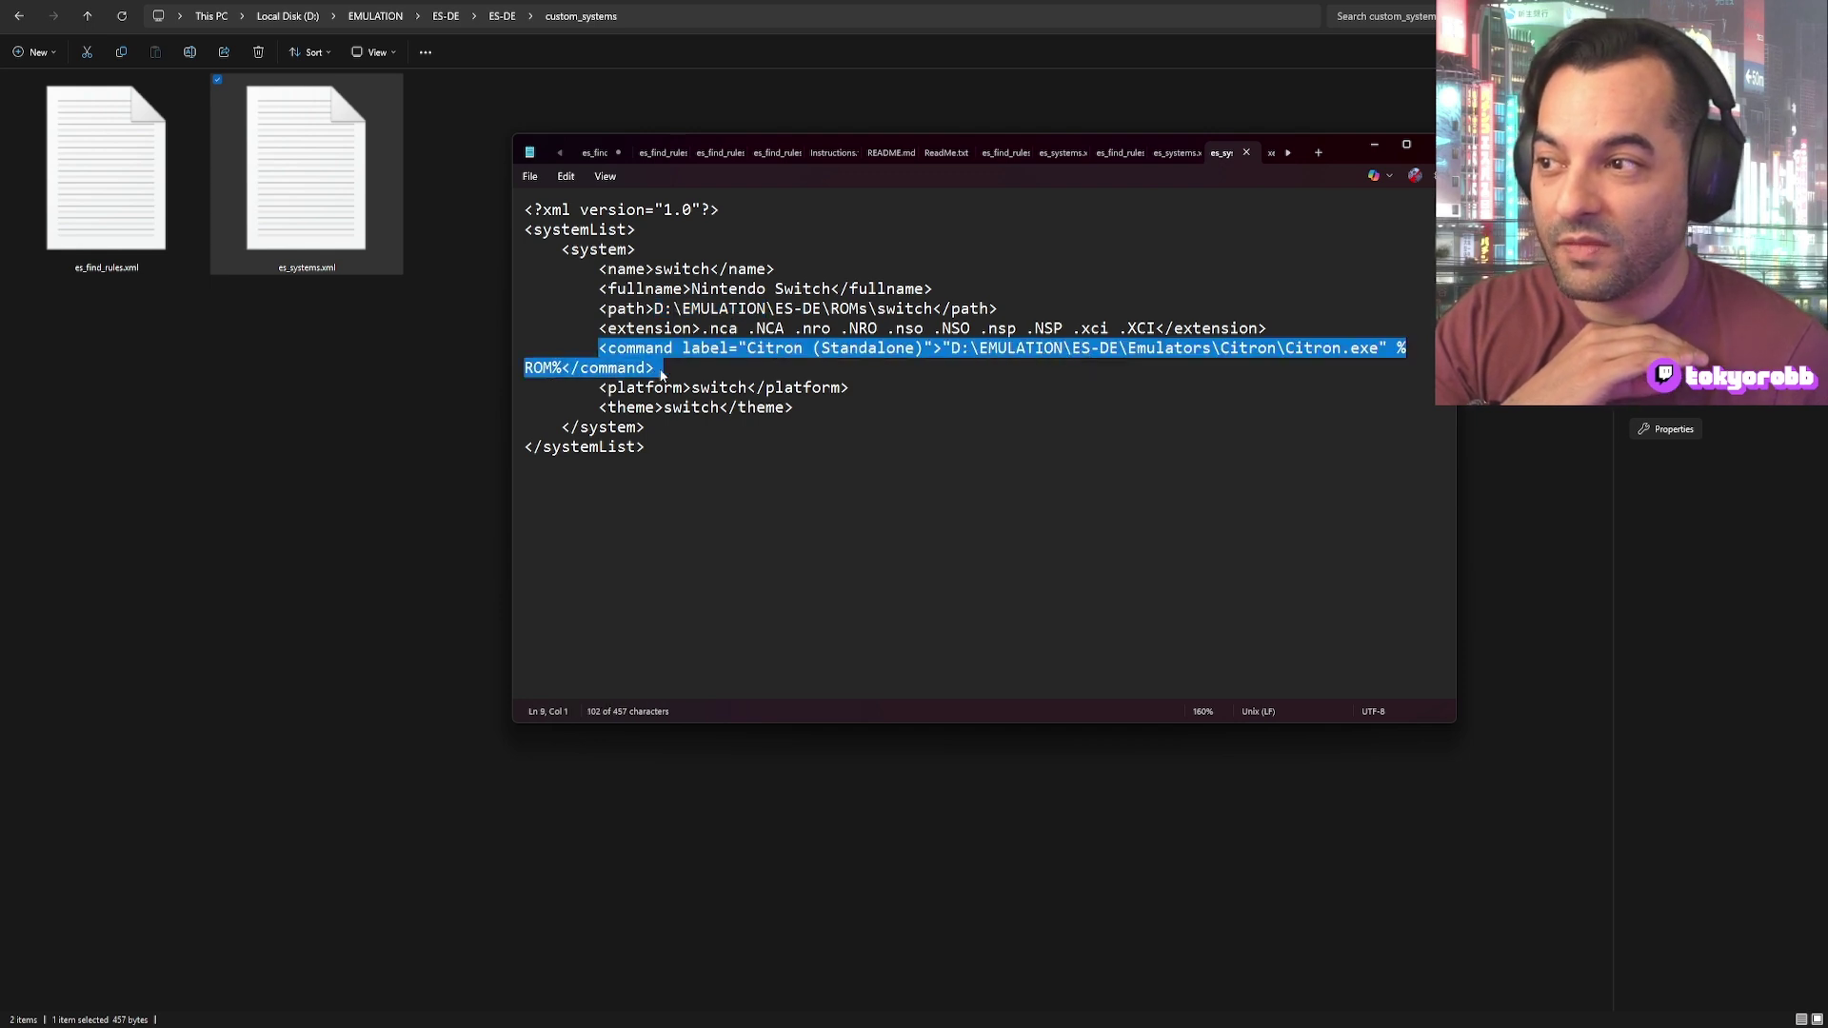
click(952, 351)
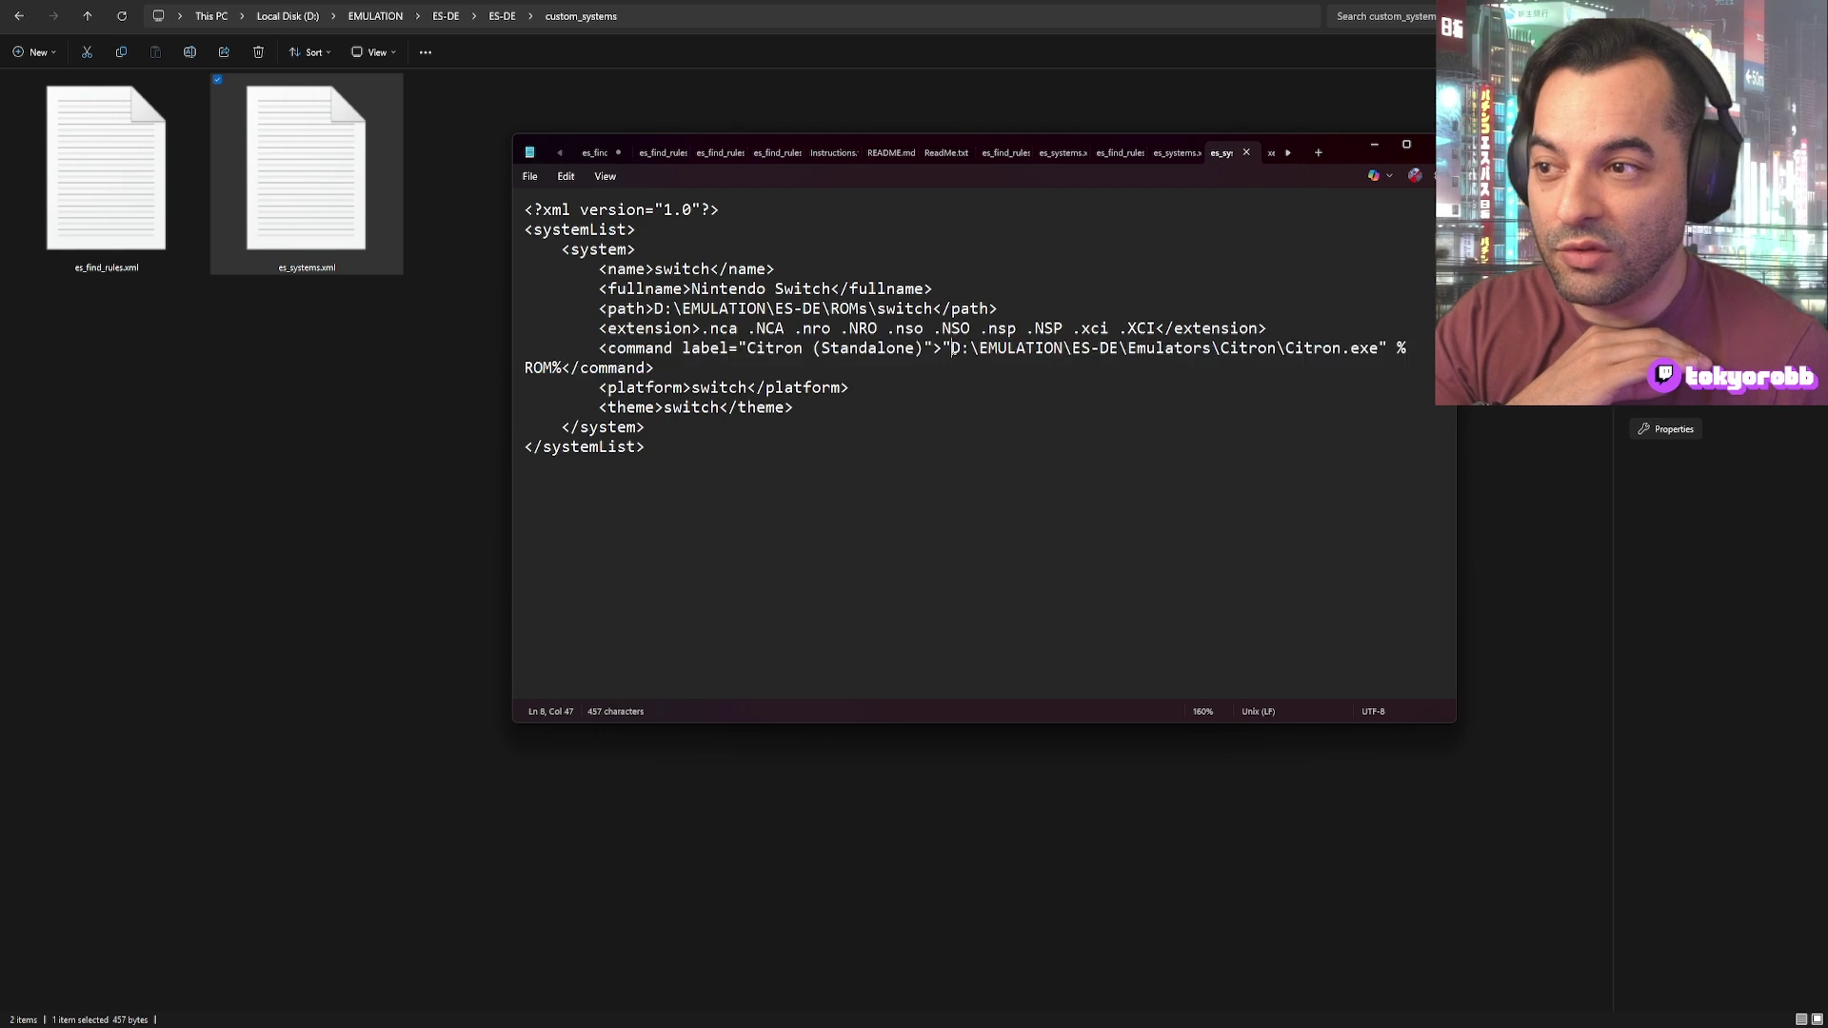
drag(953, 351, 1330, 355)
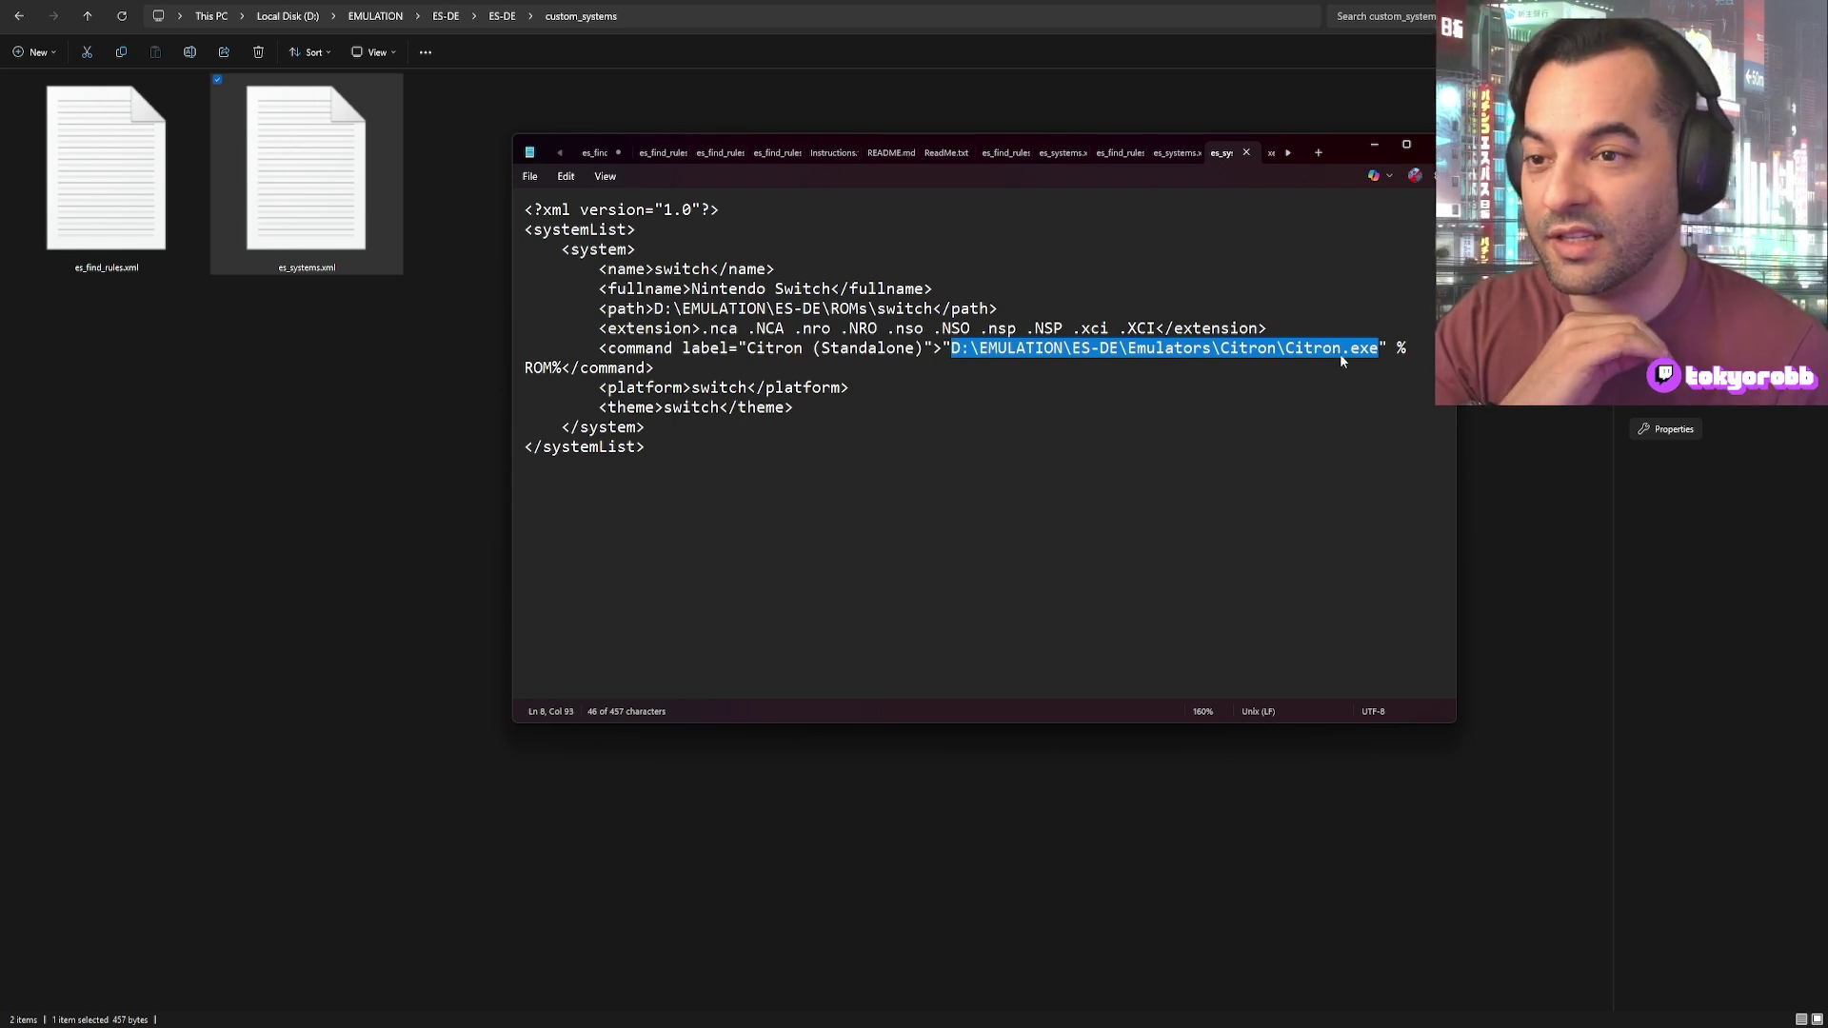
click(1388, 348)
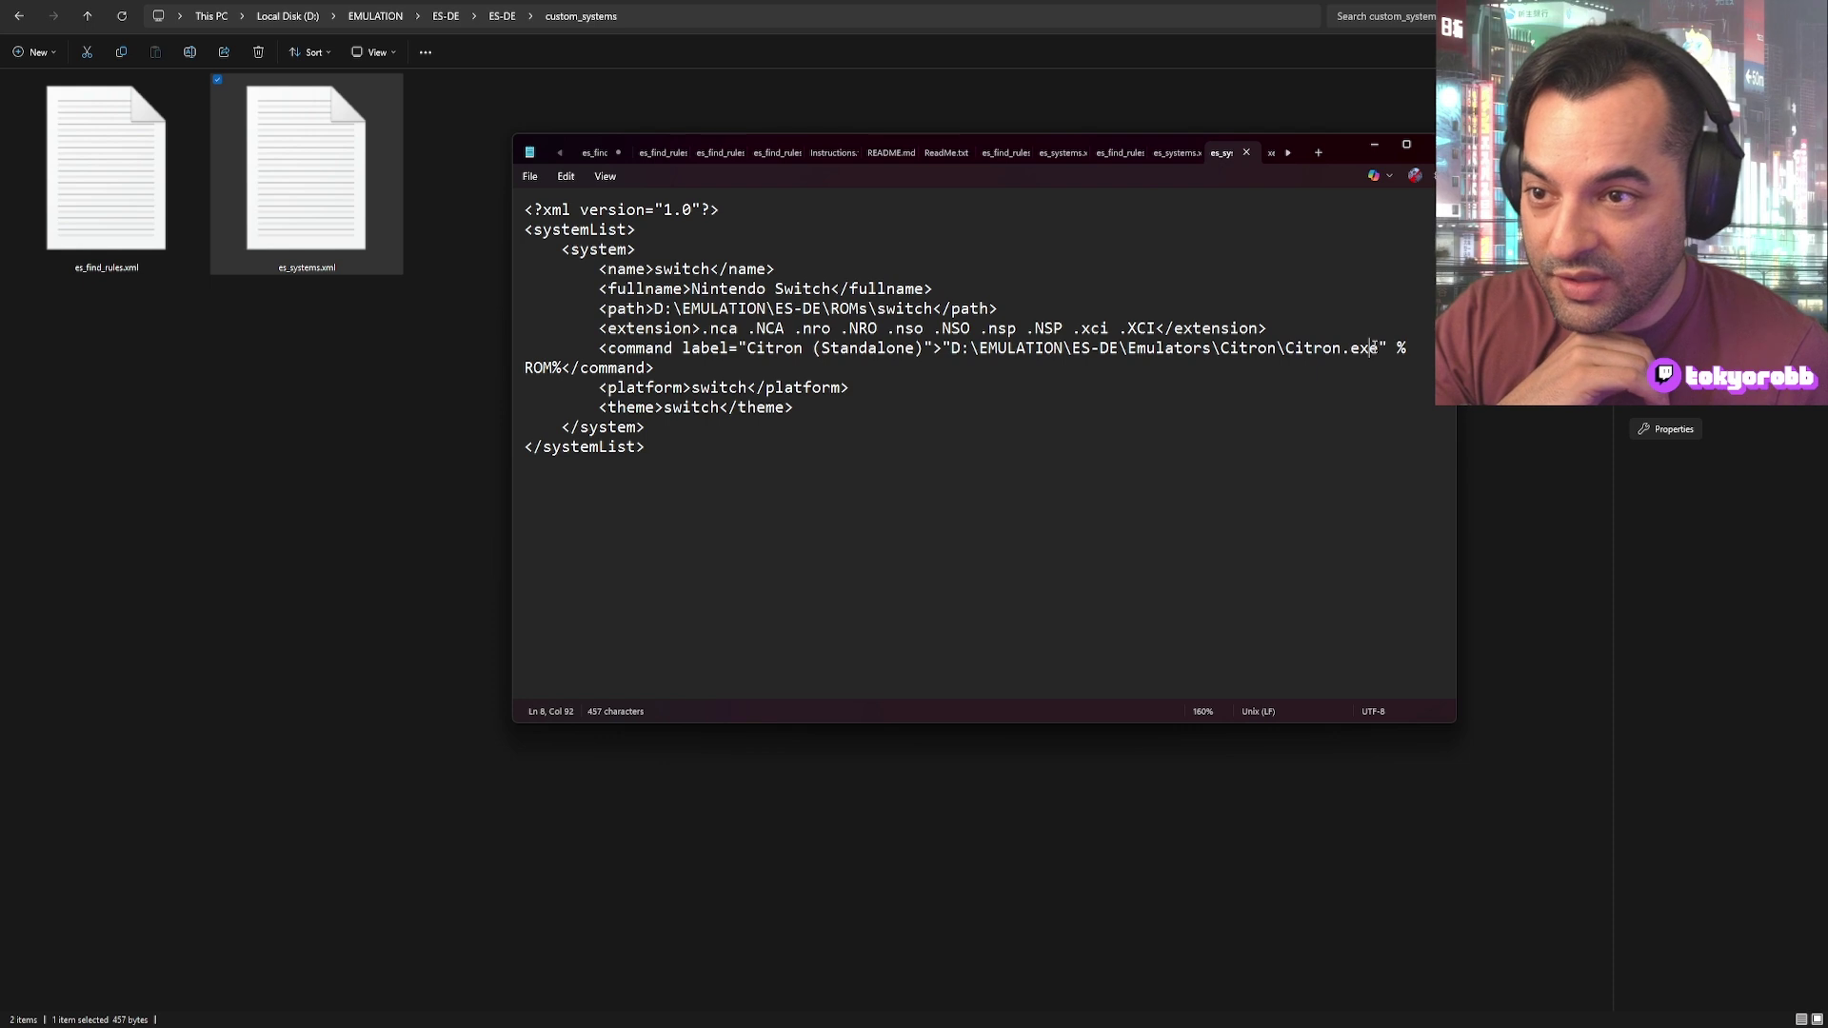
drag(1377, 347, 946, 352)
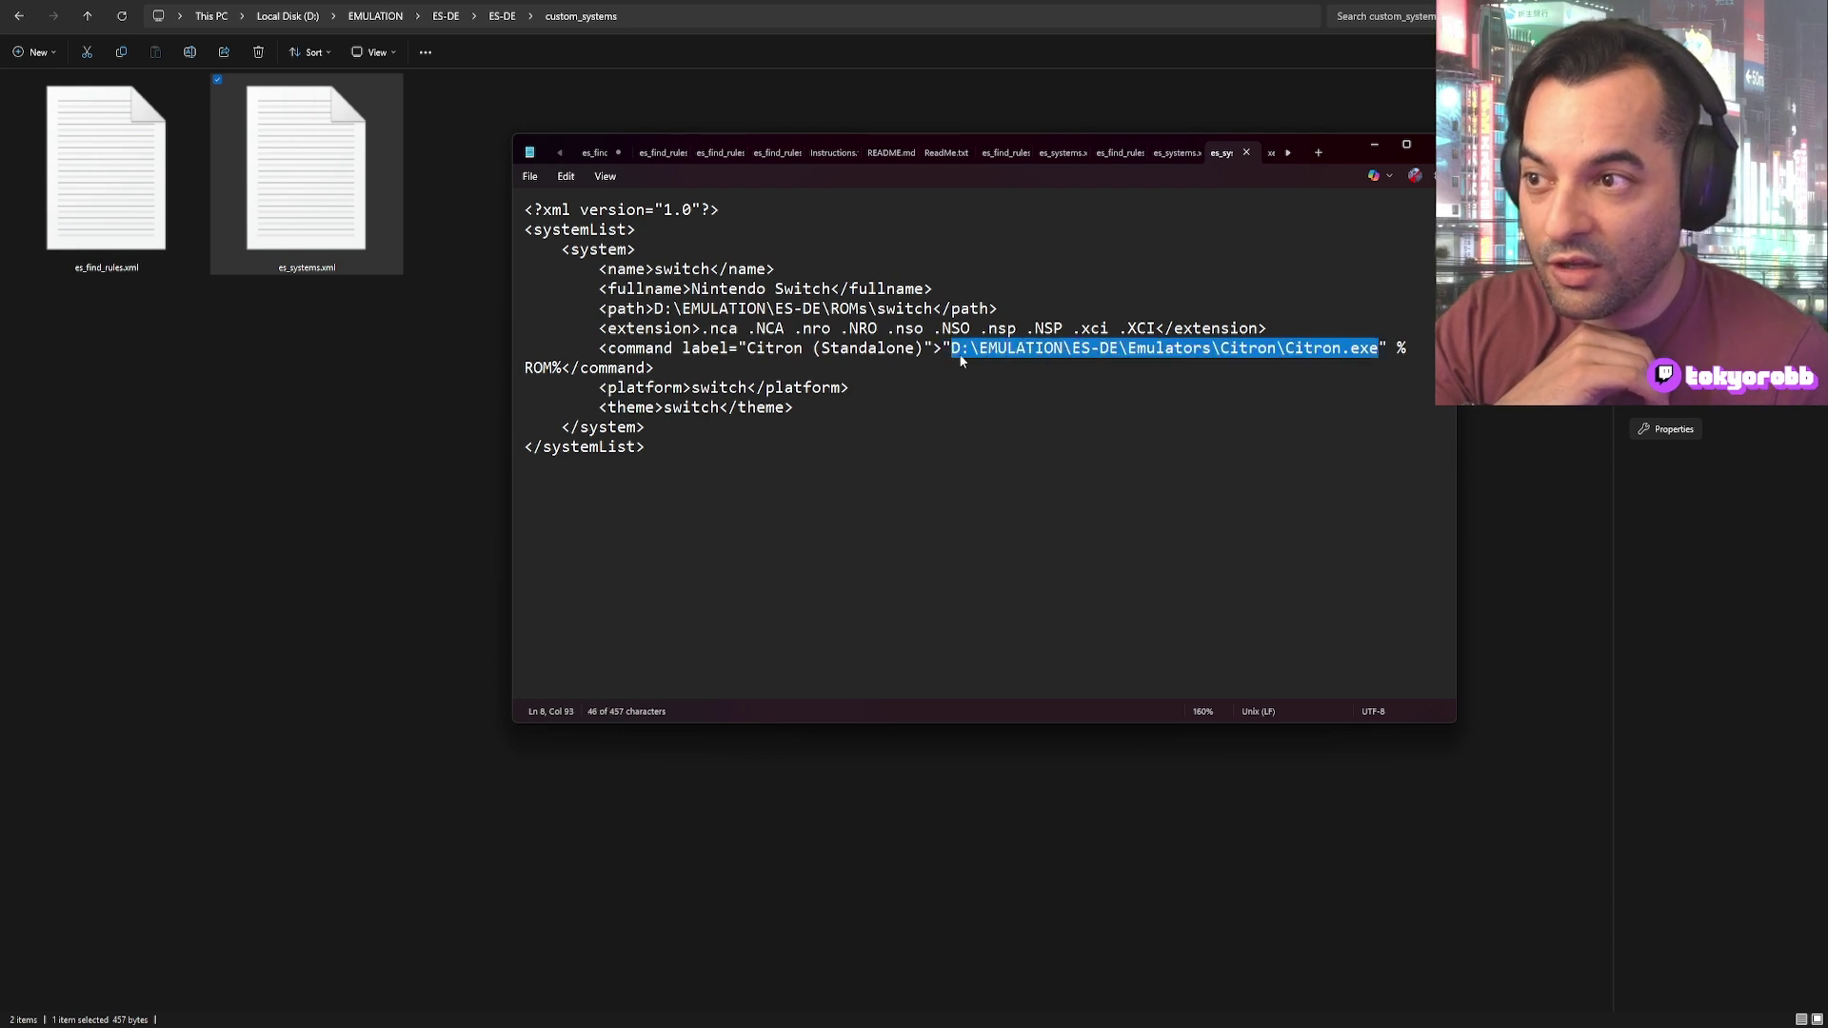
click(930, 349)
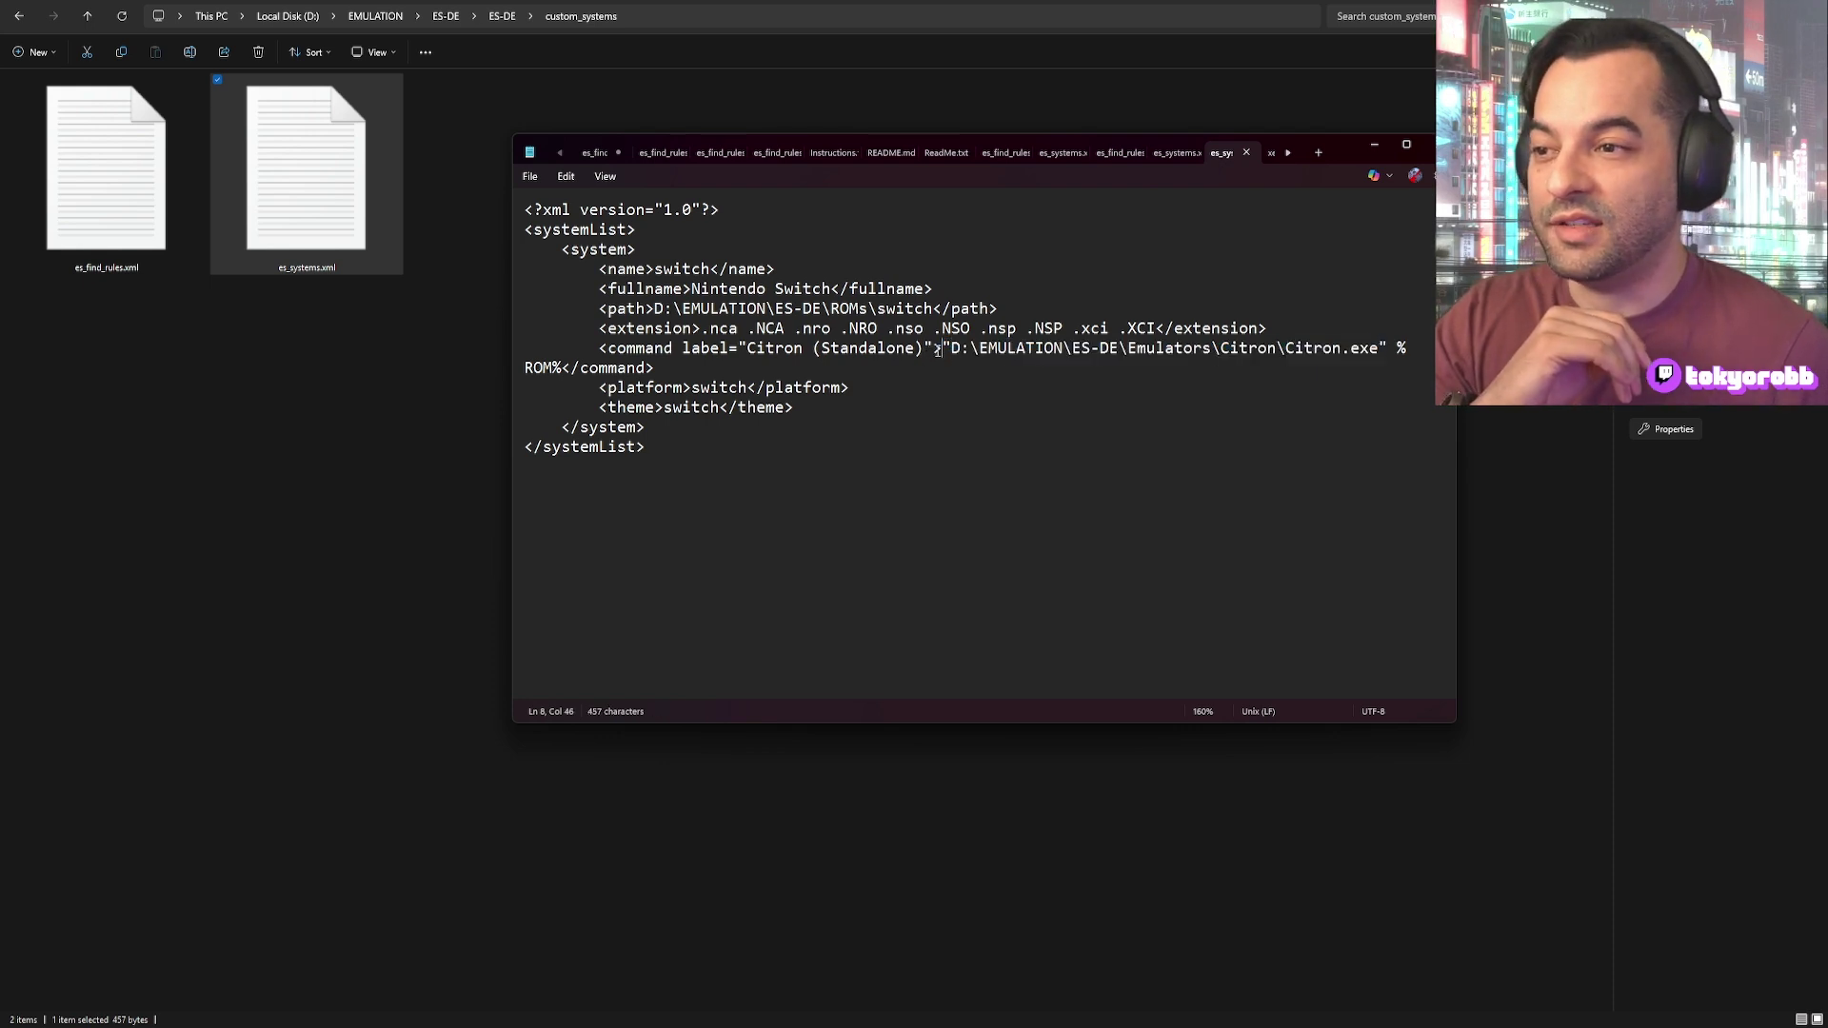
drag(938, 350, 598, 349)
click(793, 432)
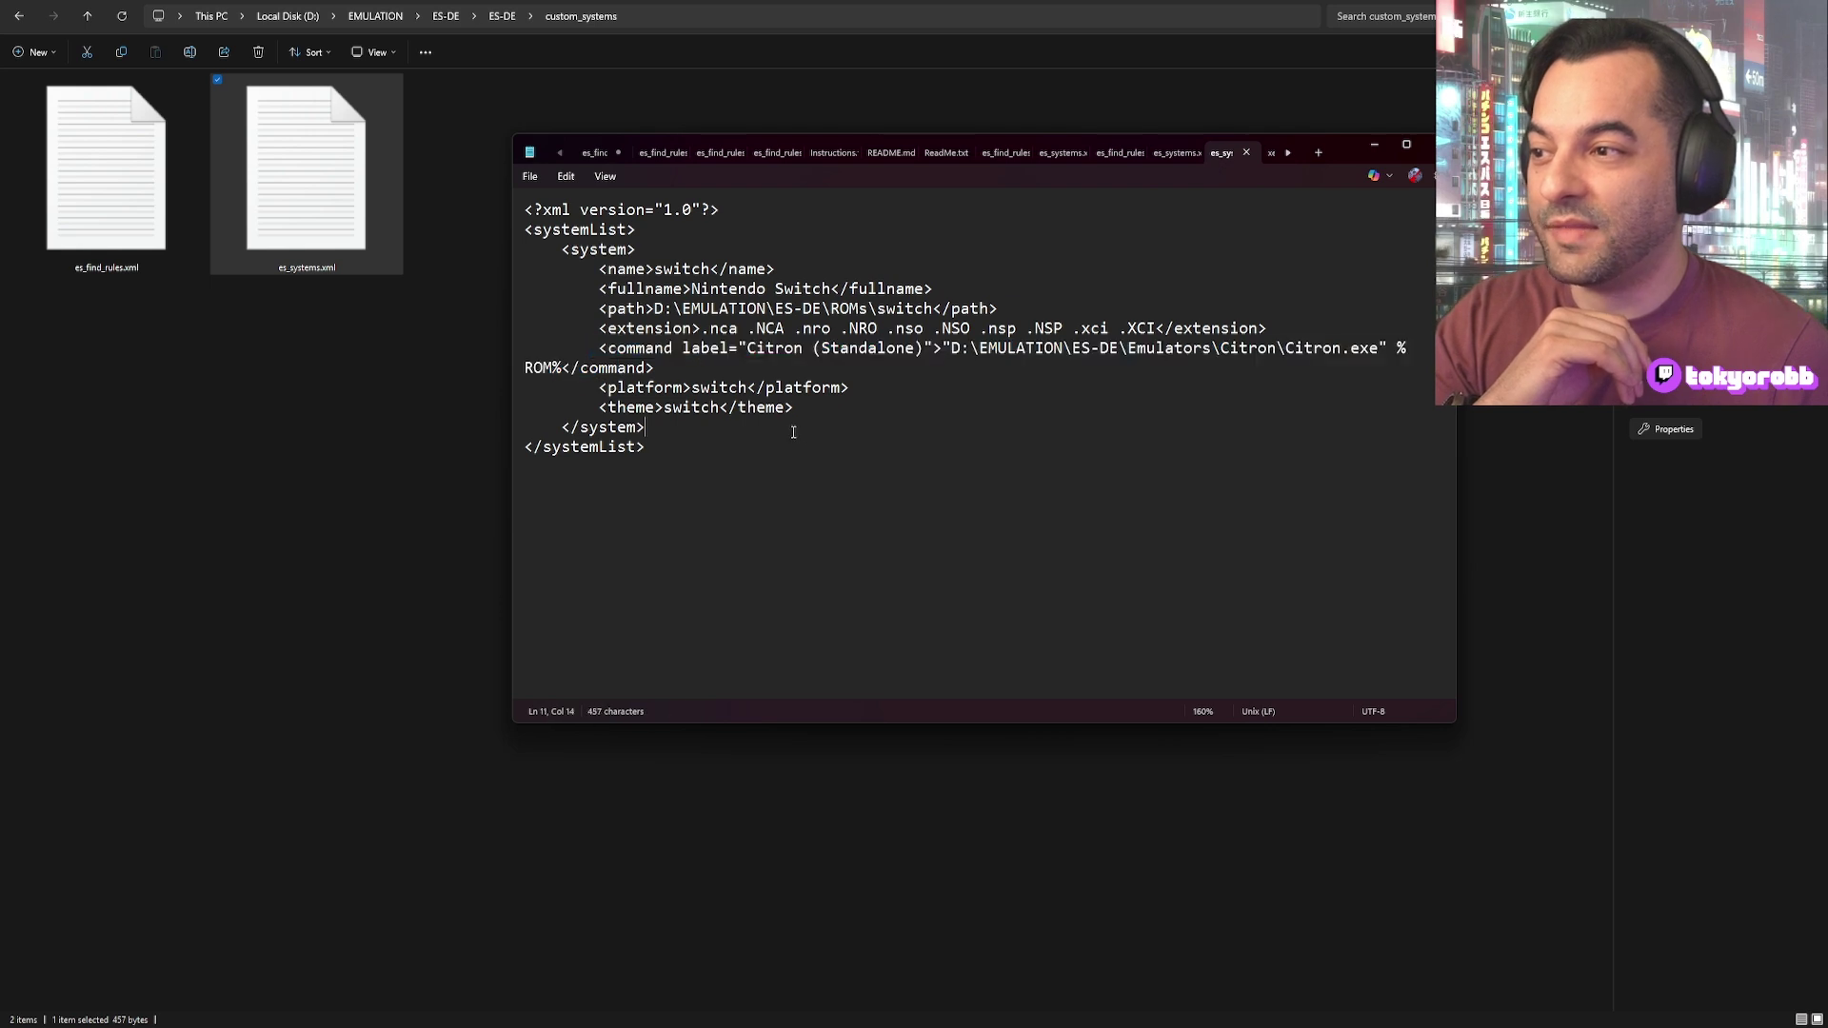
Step: Open es_find_rules.xml from the custom_systems folder in Notepad
click(131, 173)
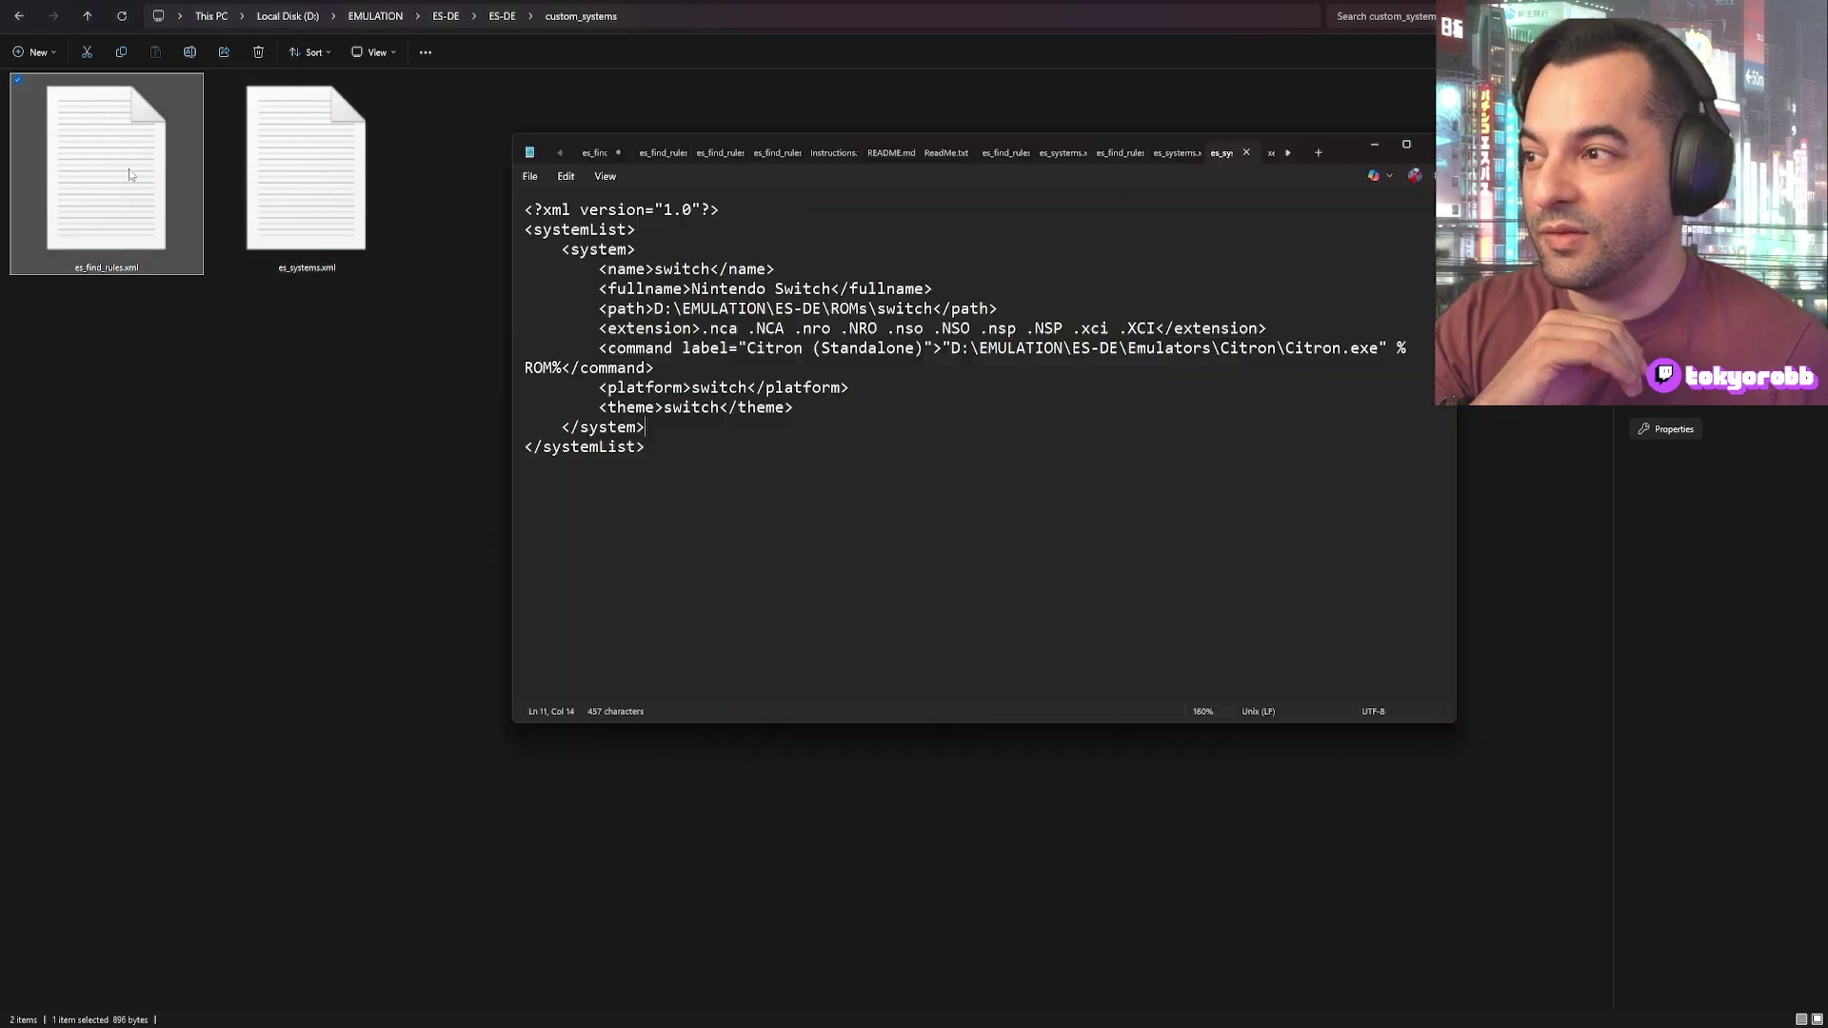
double_click(129, 168)
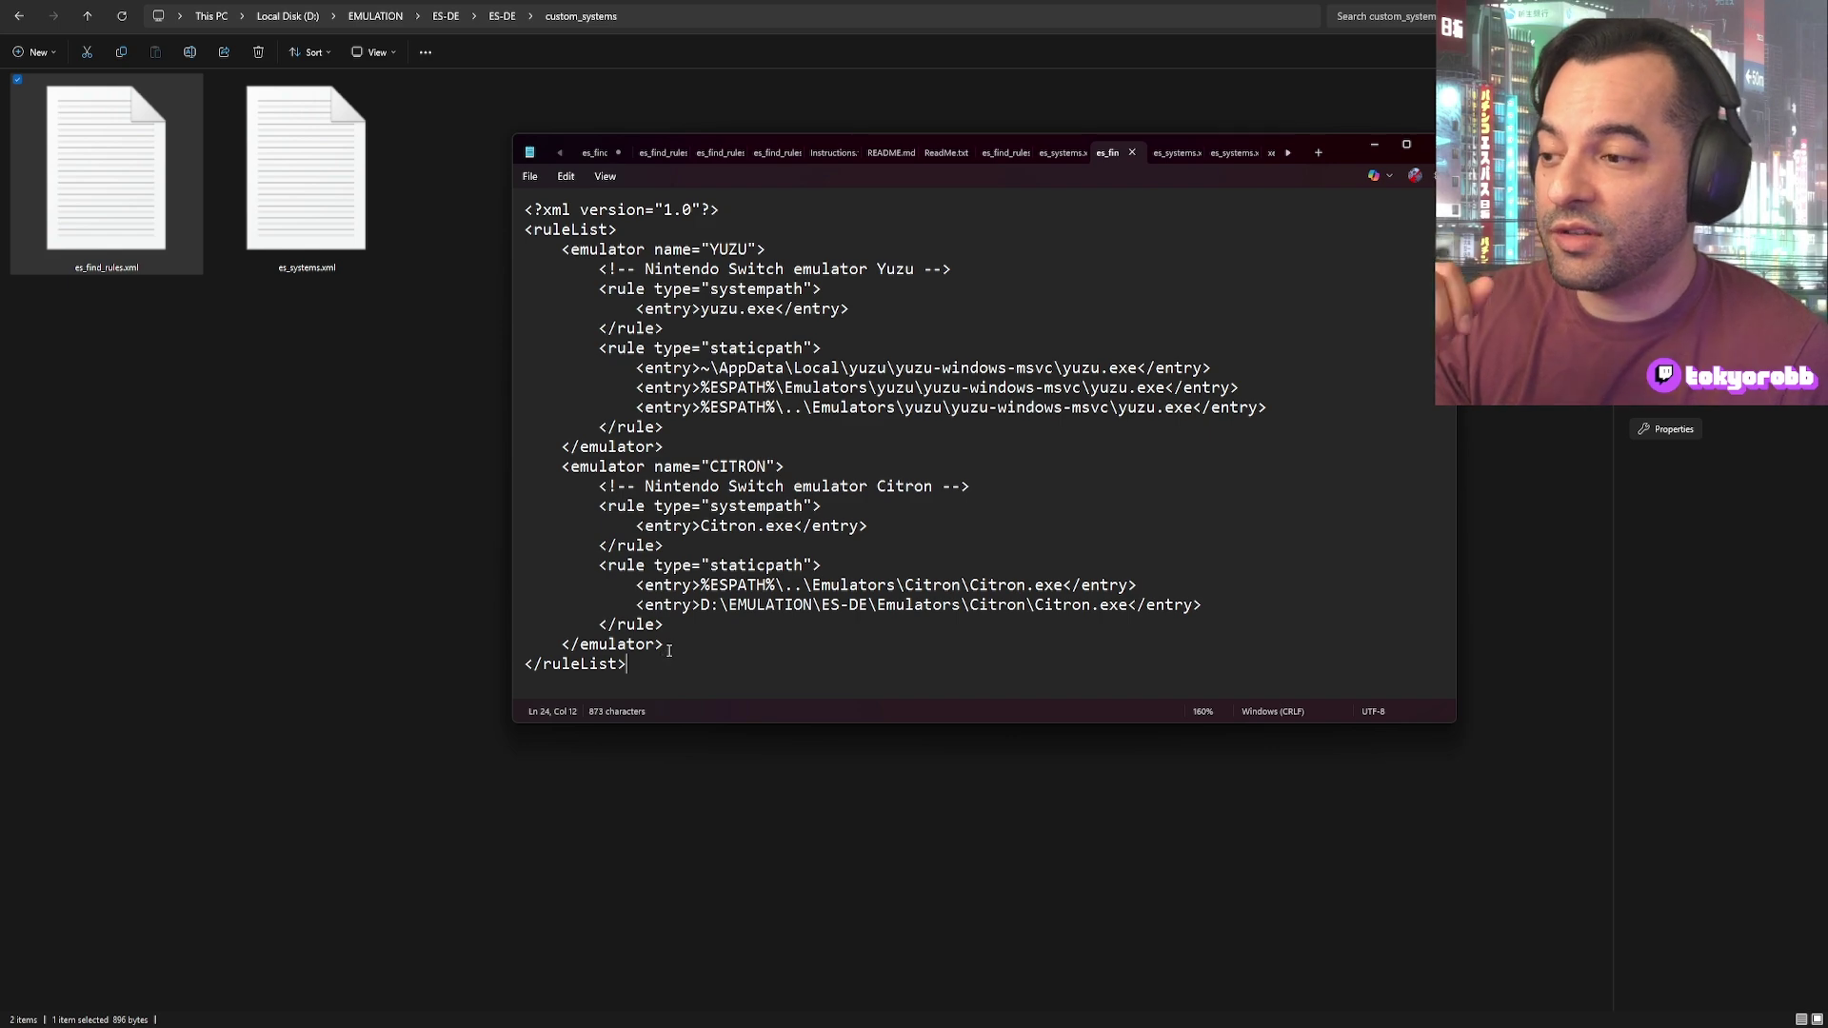
Step: Examine the contents of es_find_rules.xml, highlighting the Citron static path to Citron.exe, and put Notepad away
drag(660, 658, 526, 207)
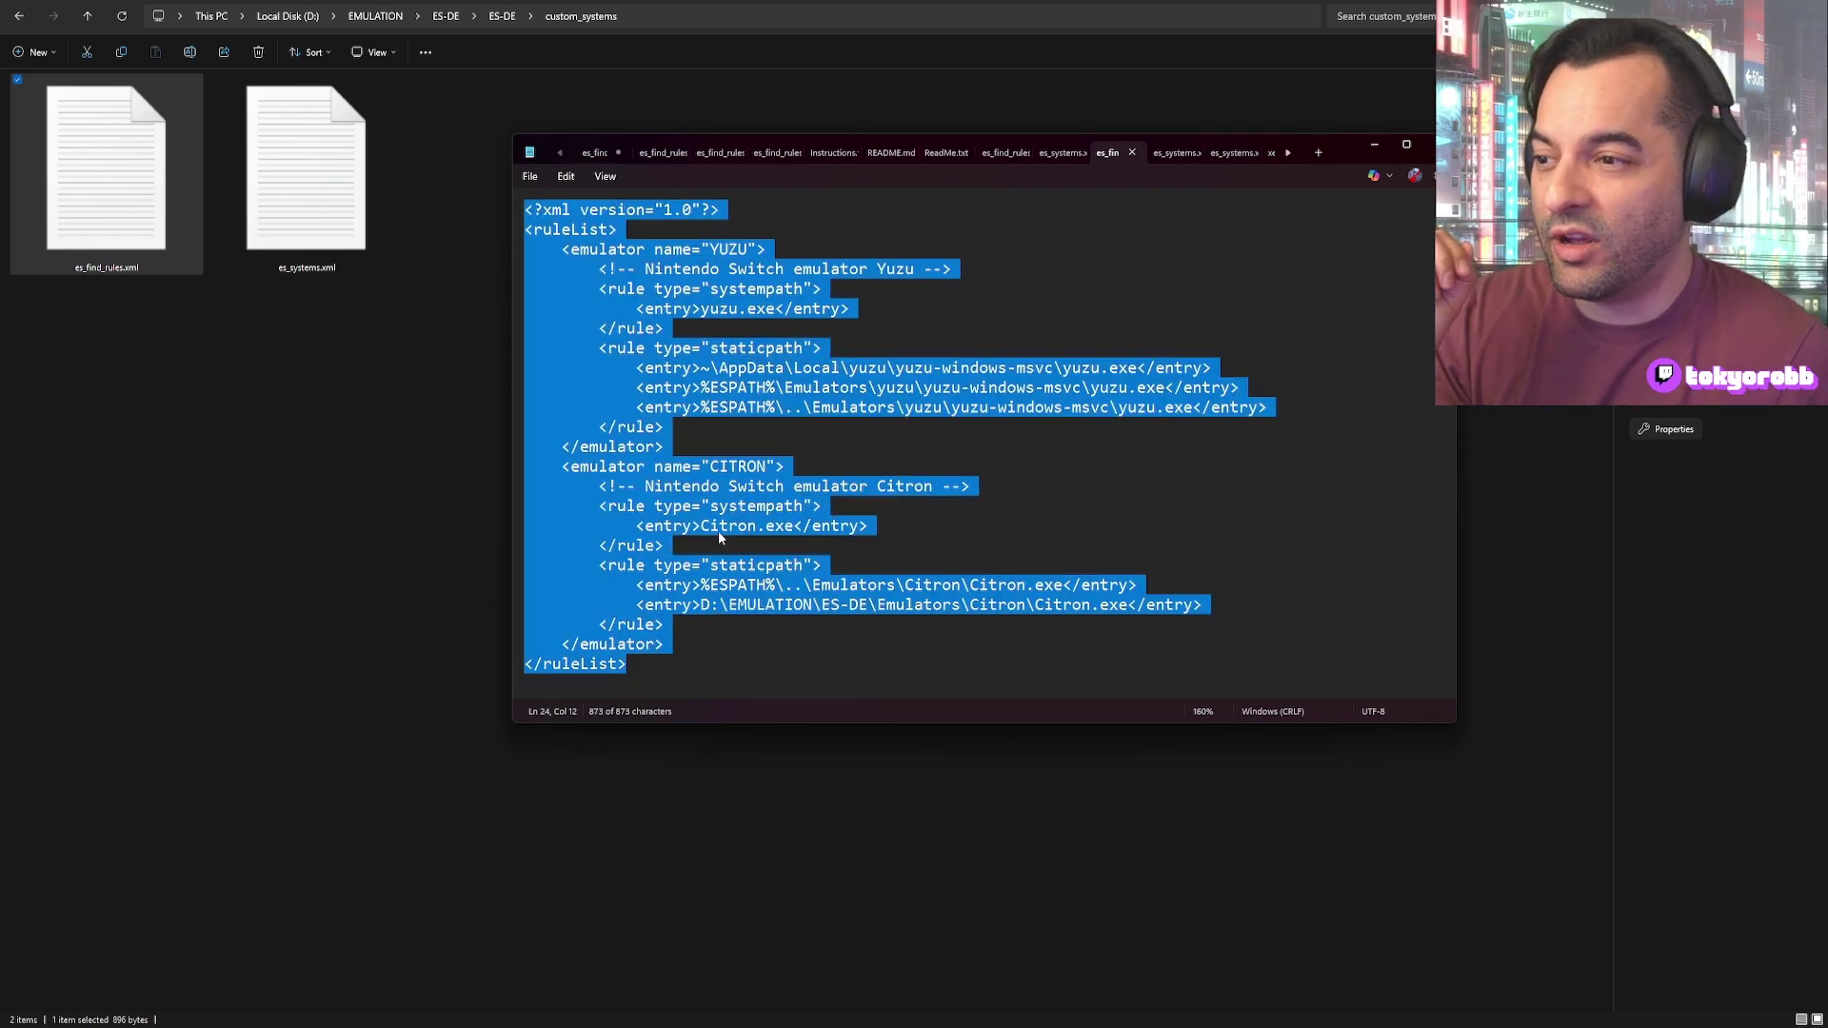
click(730, 592)
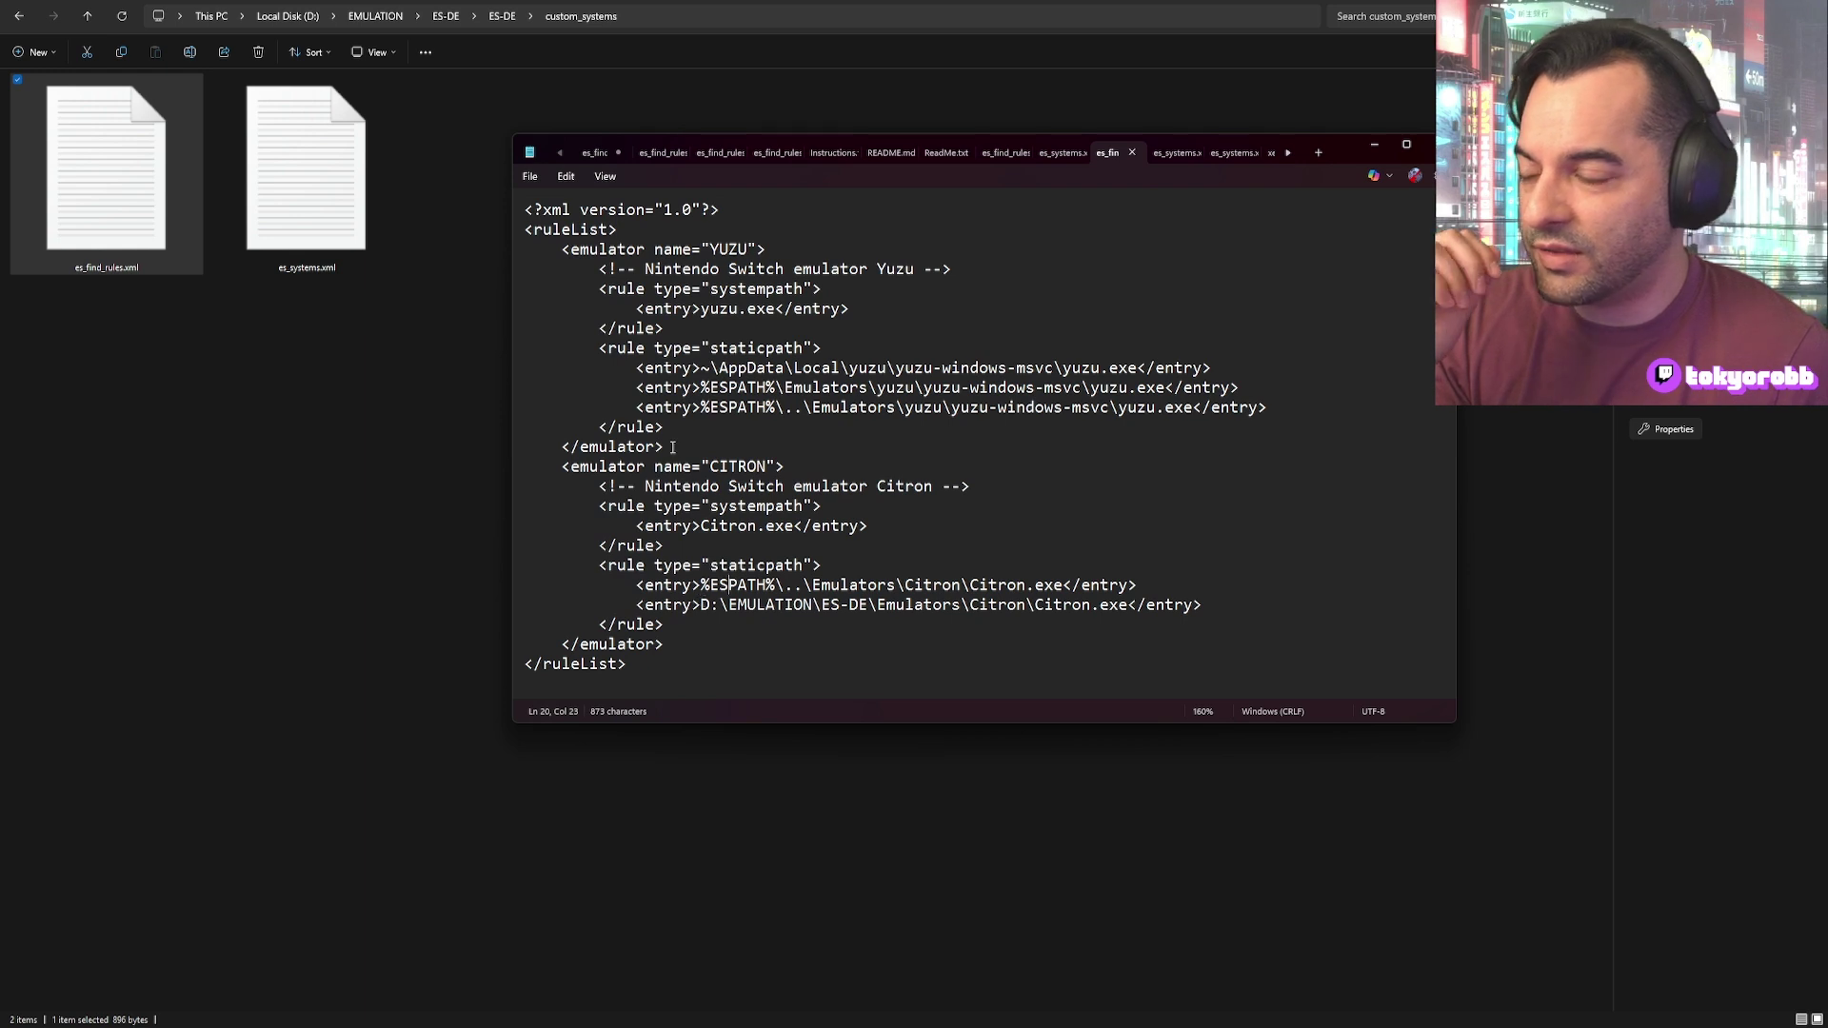
drag(702, 606, 1126, 607)
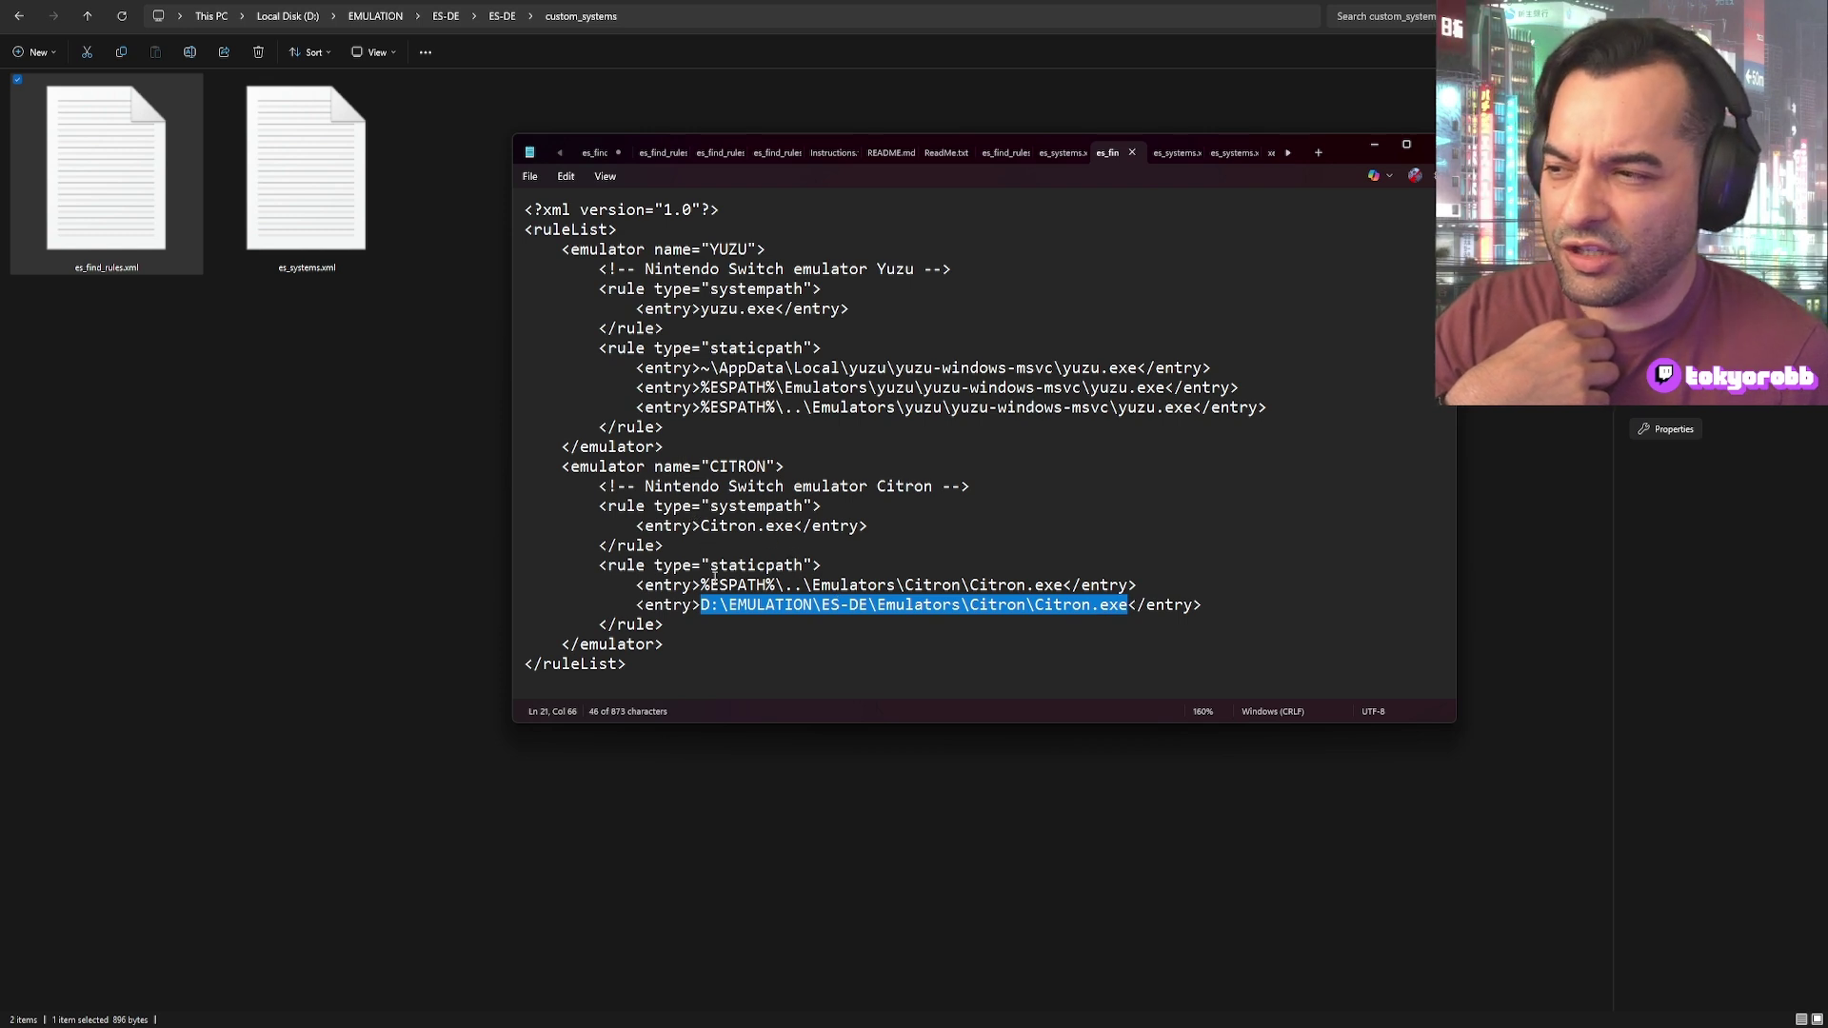
click(830, 585)
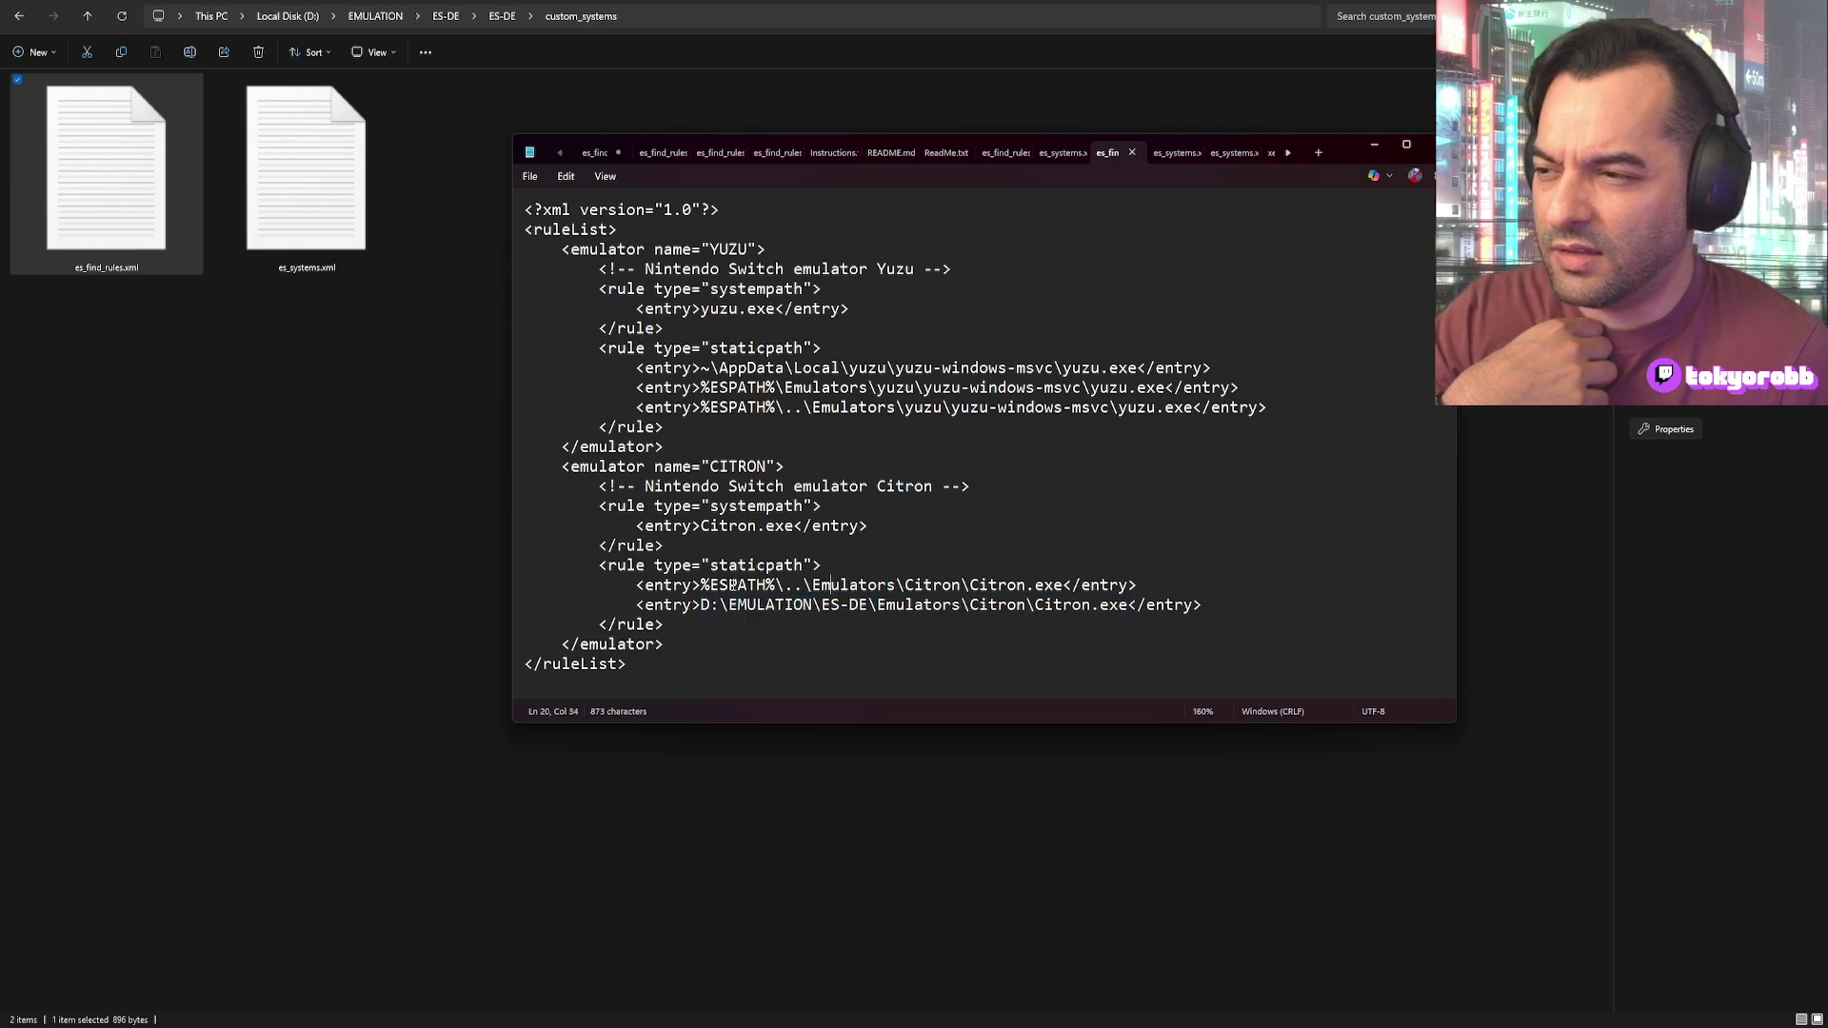
drag(698, 606, 1063, 615)
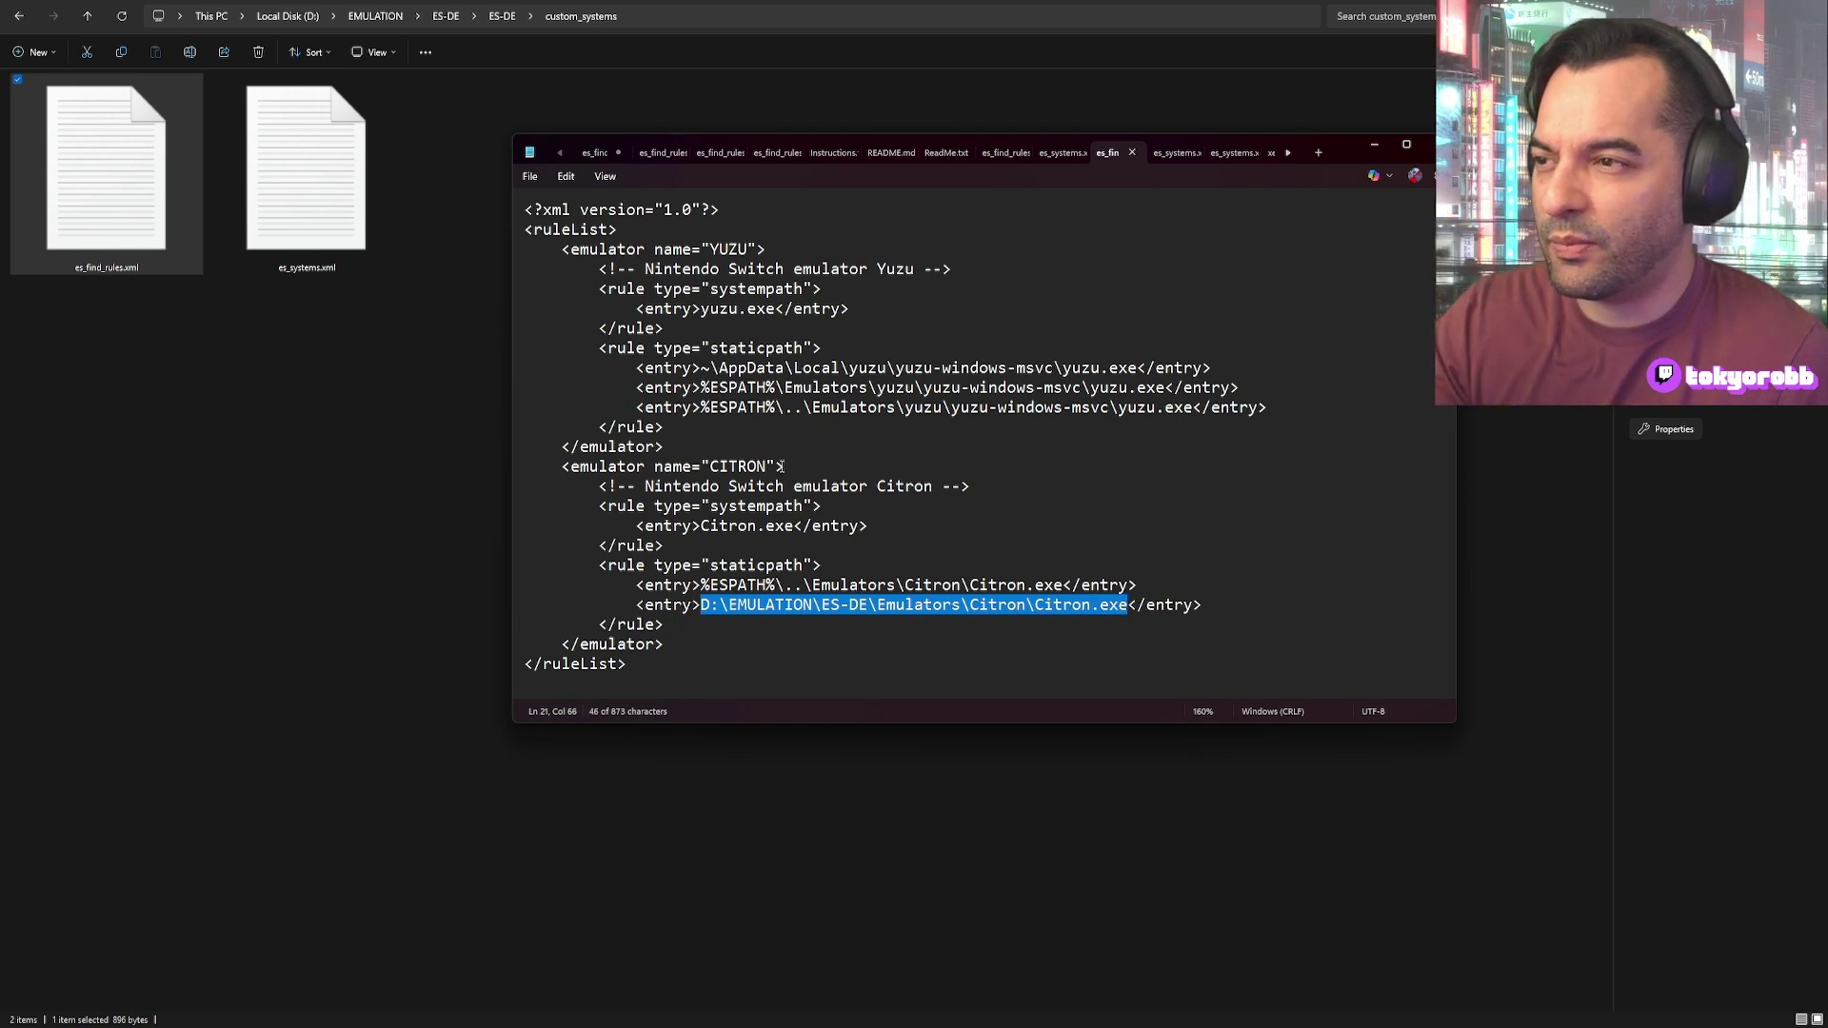
click(1430, 144)
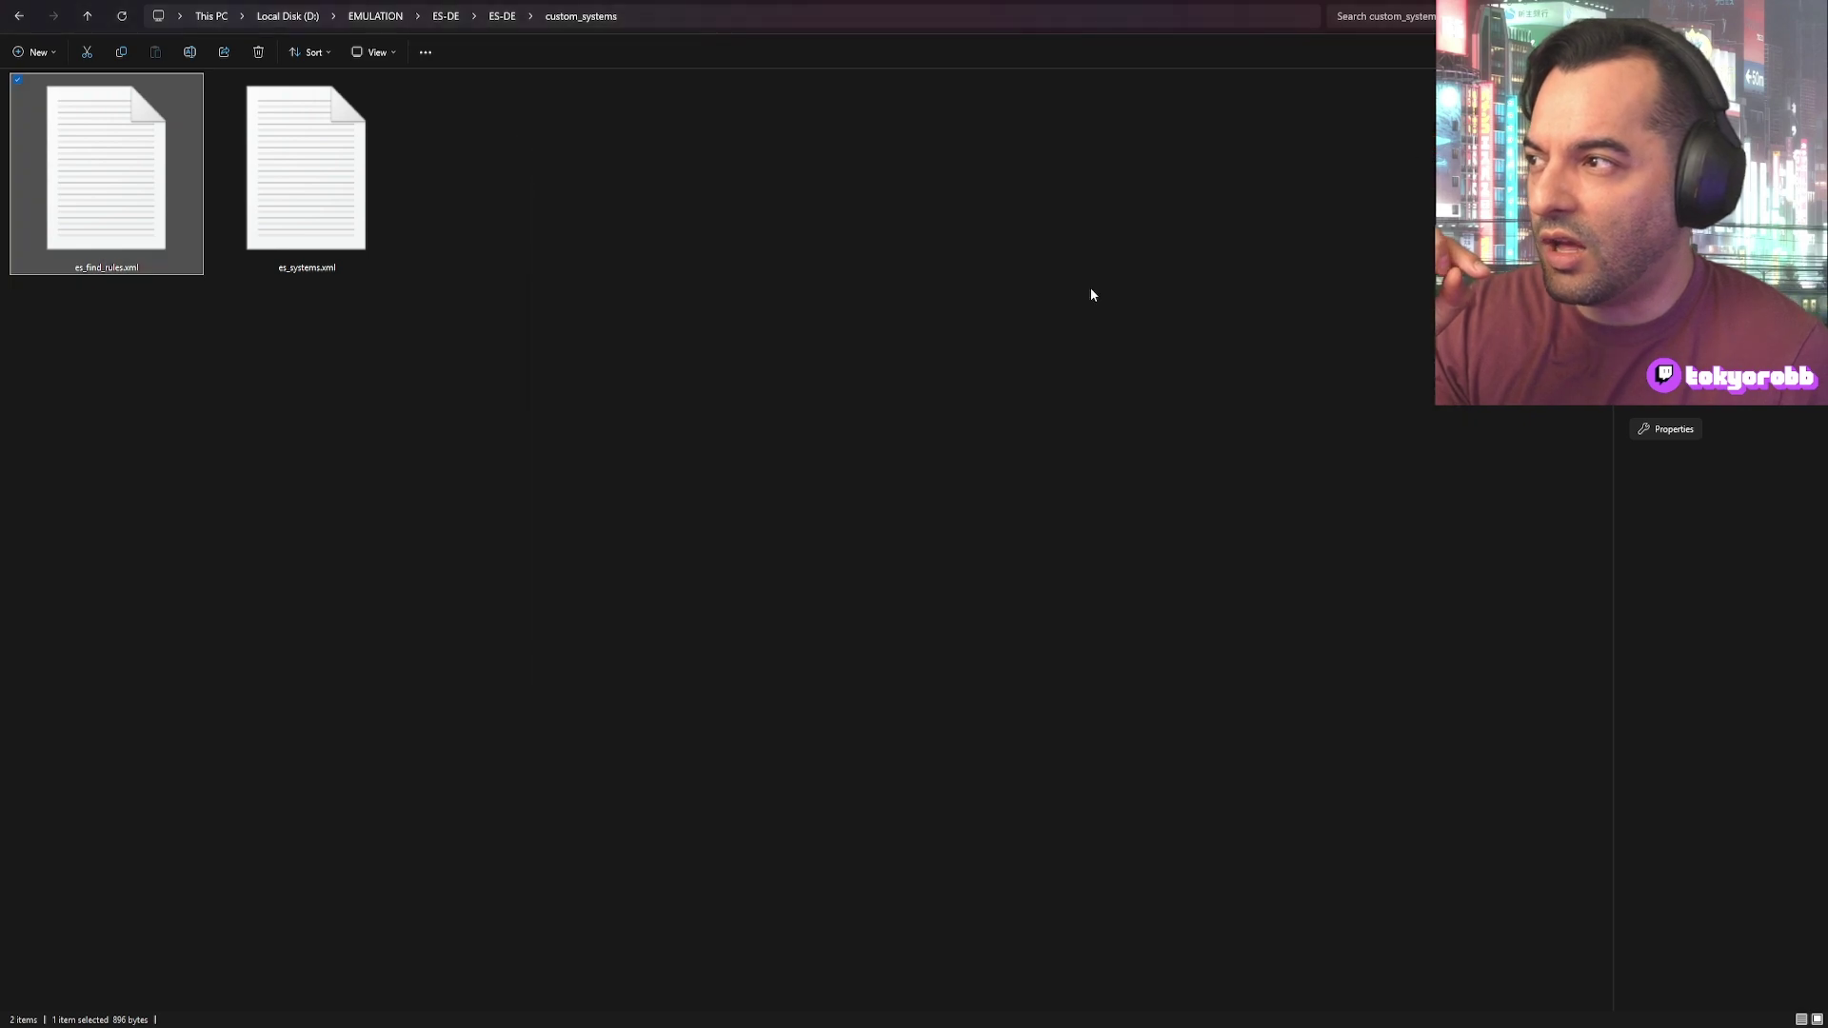
Step: Go to the Citron folder inside ES-DE\Emulators and copy the full path of citron.exe
click(29, 16)
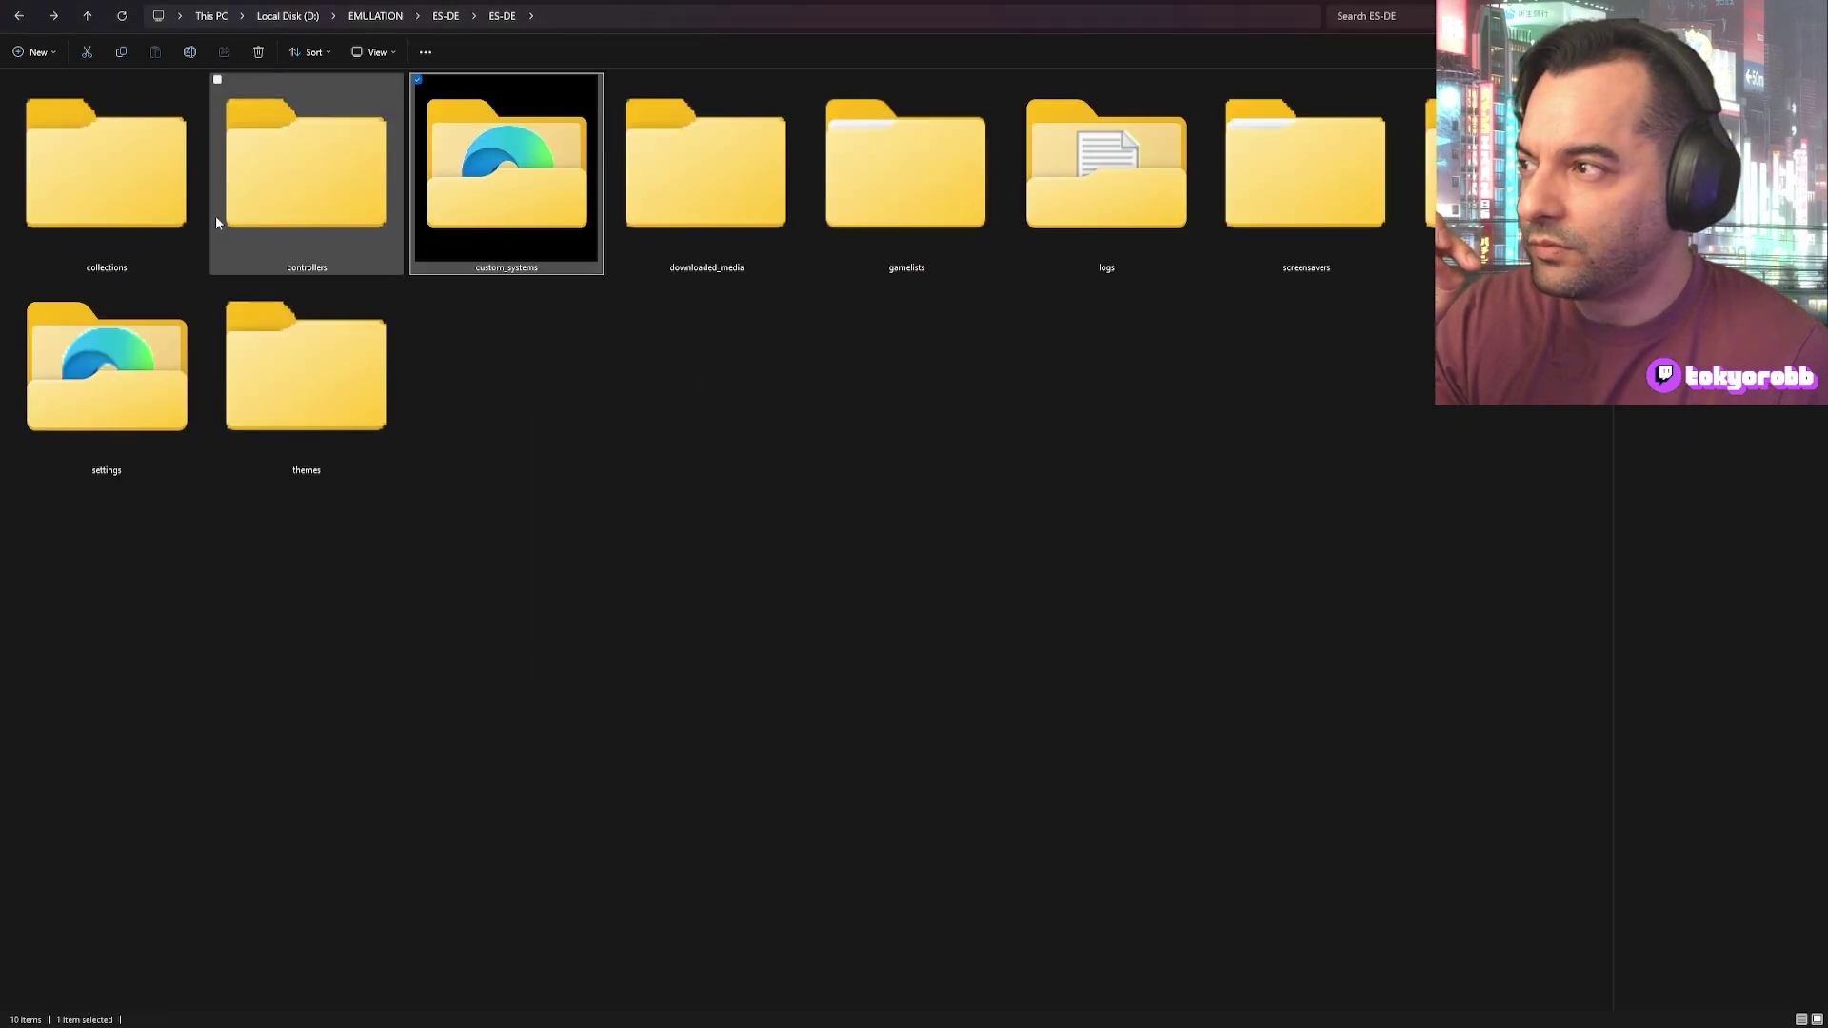
click(21, 16)
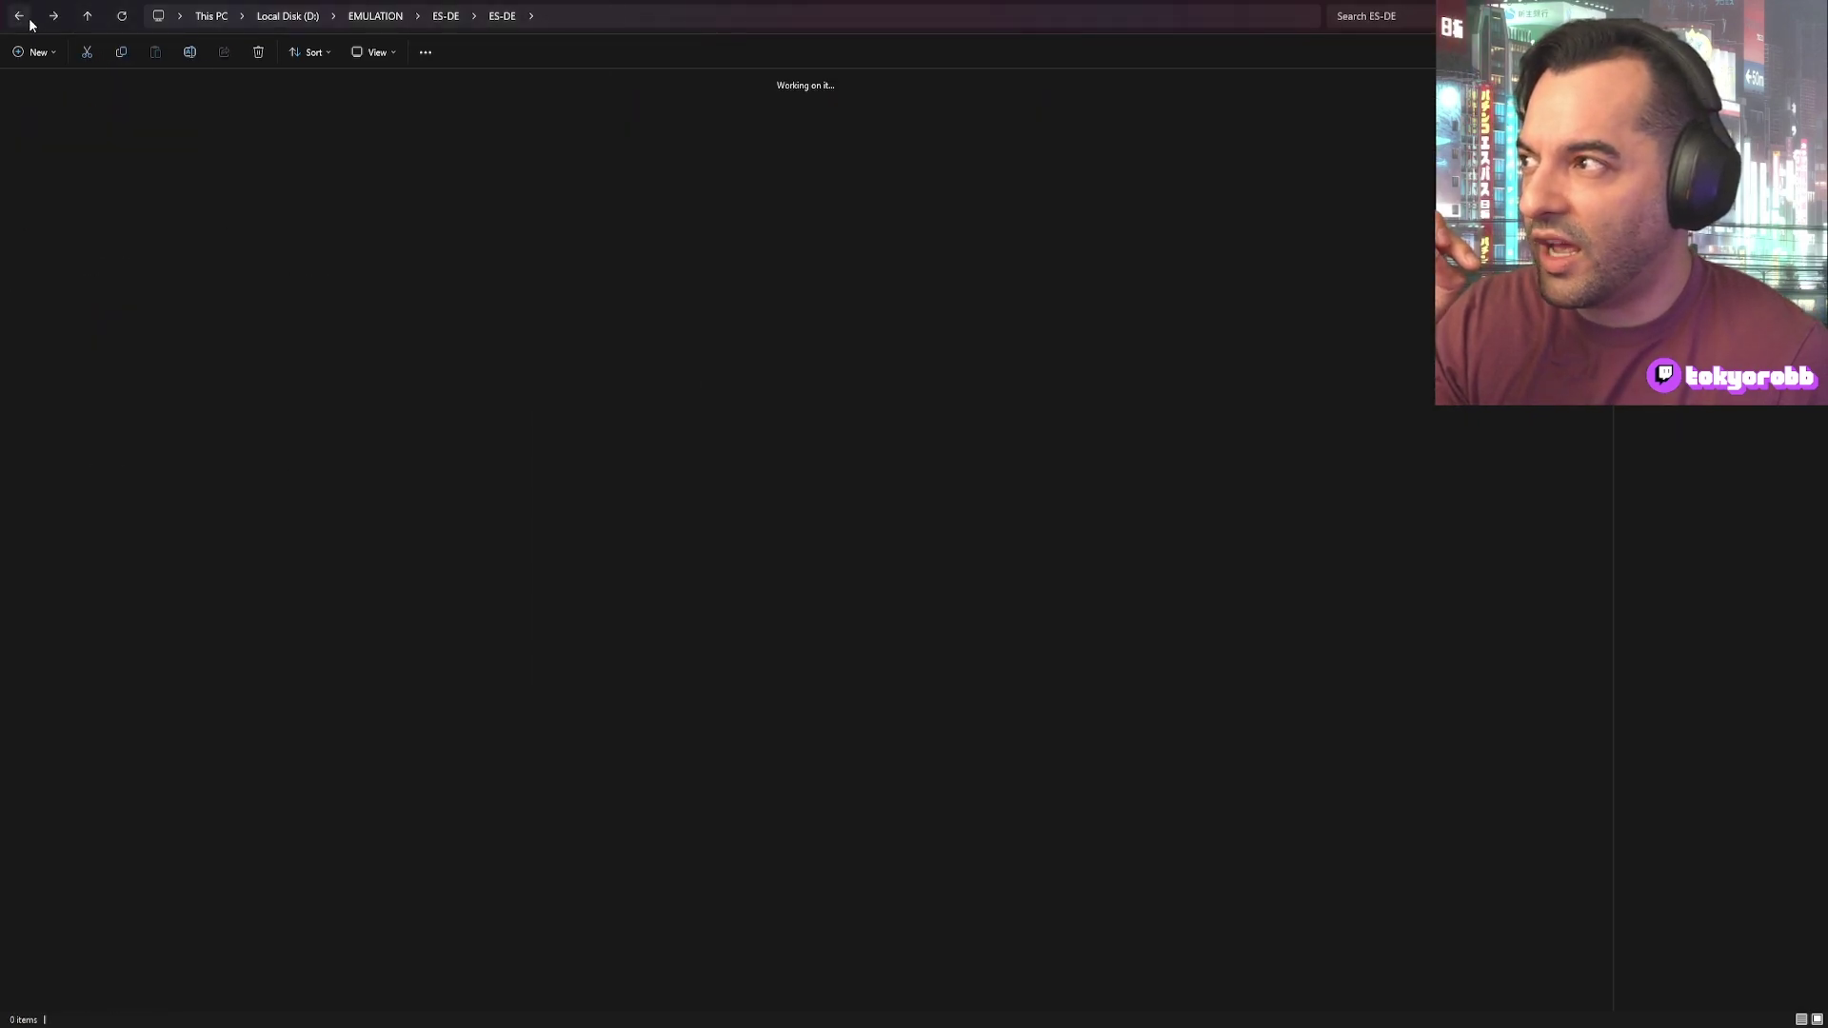
double_click(142, 175)
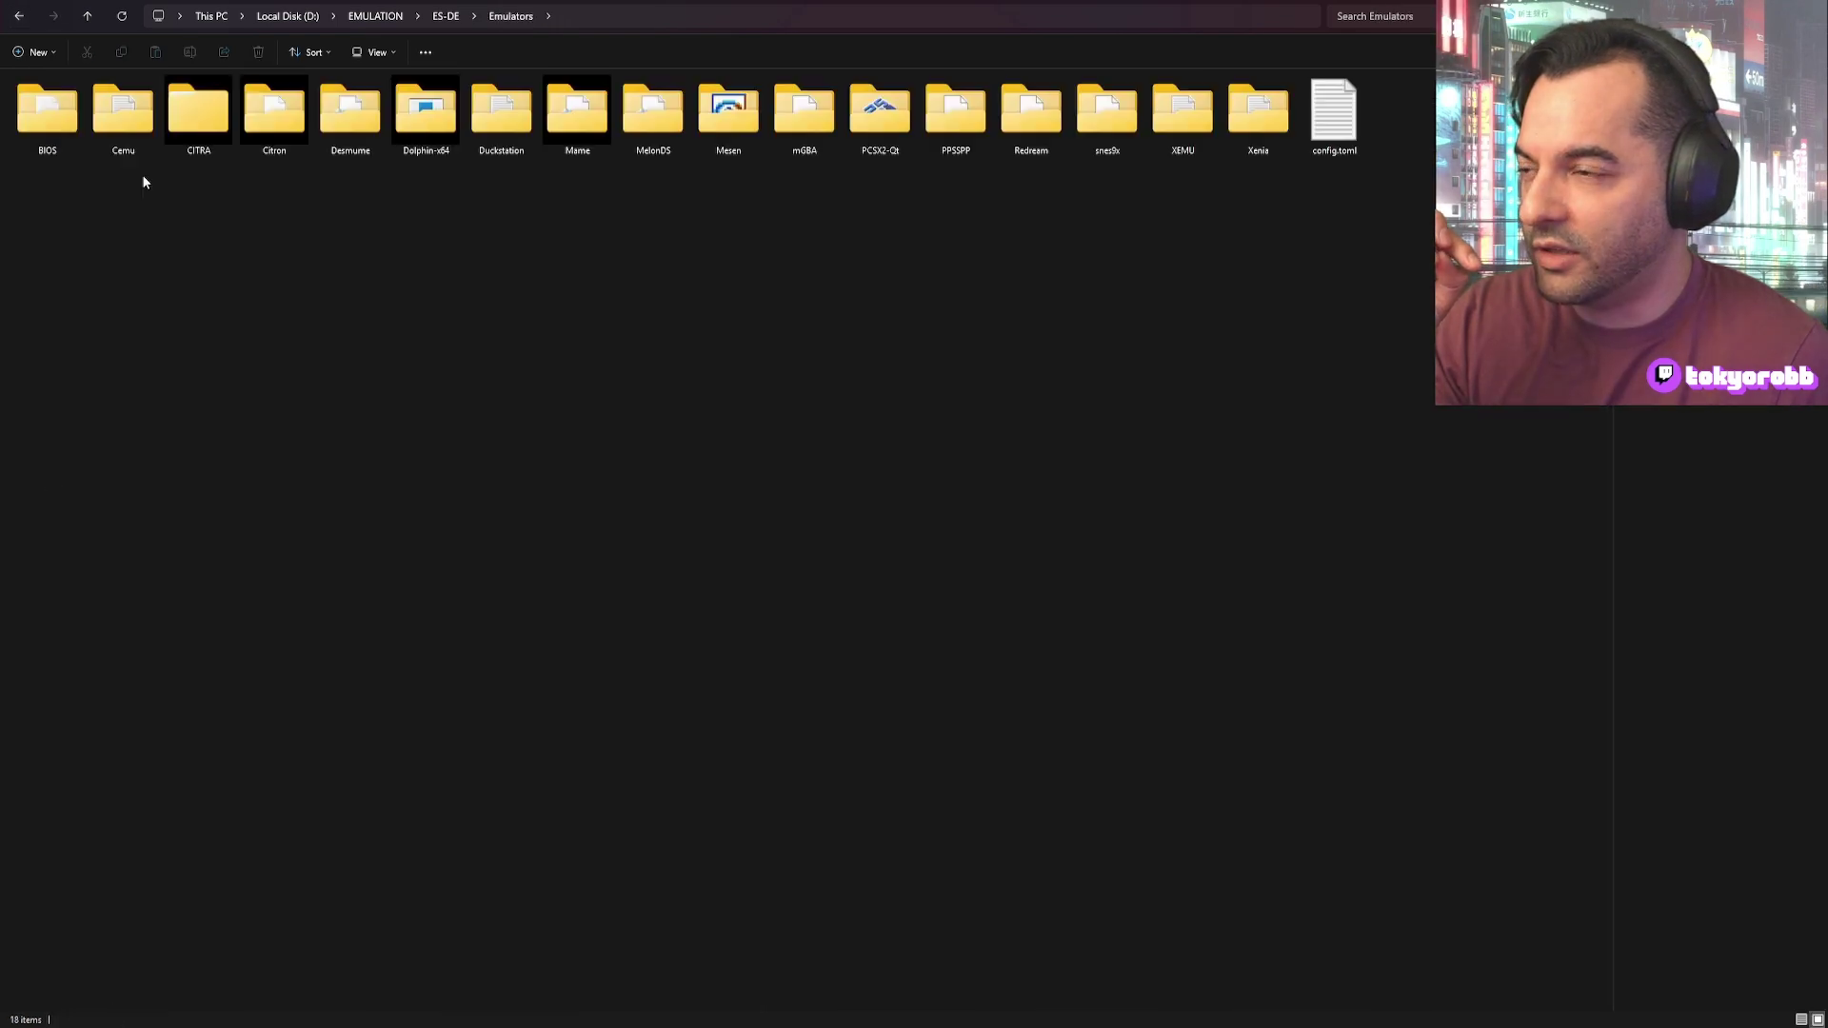
double_click(271, 114)
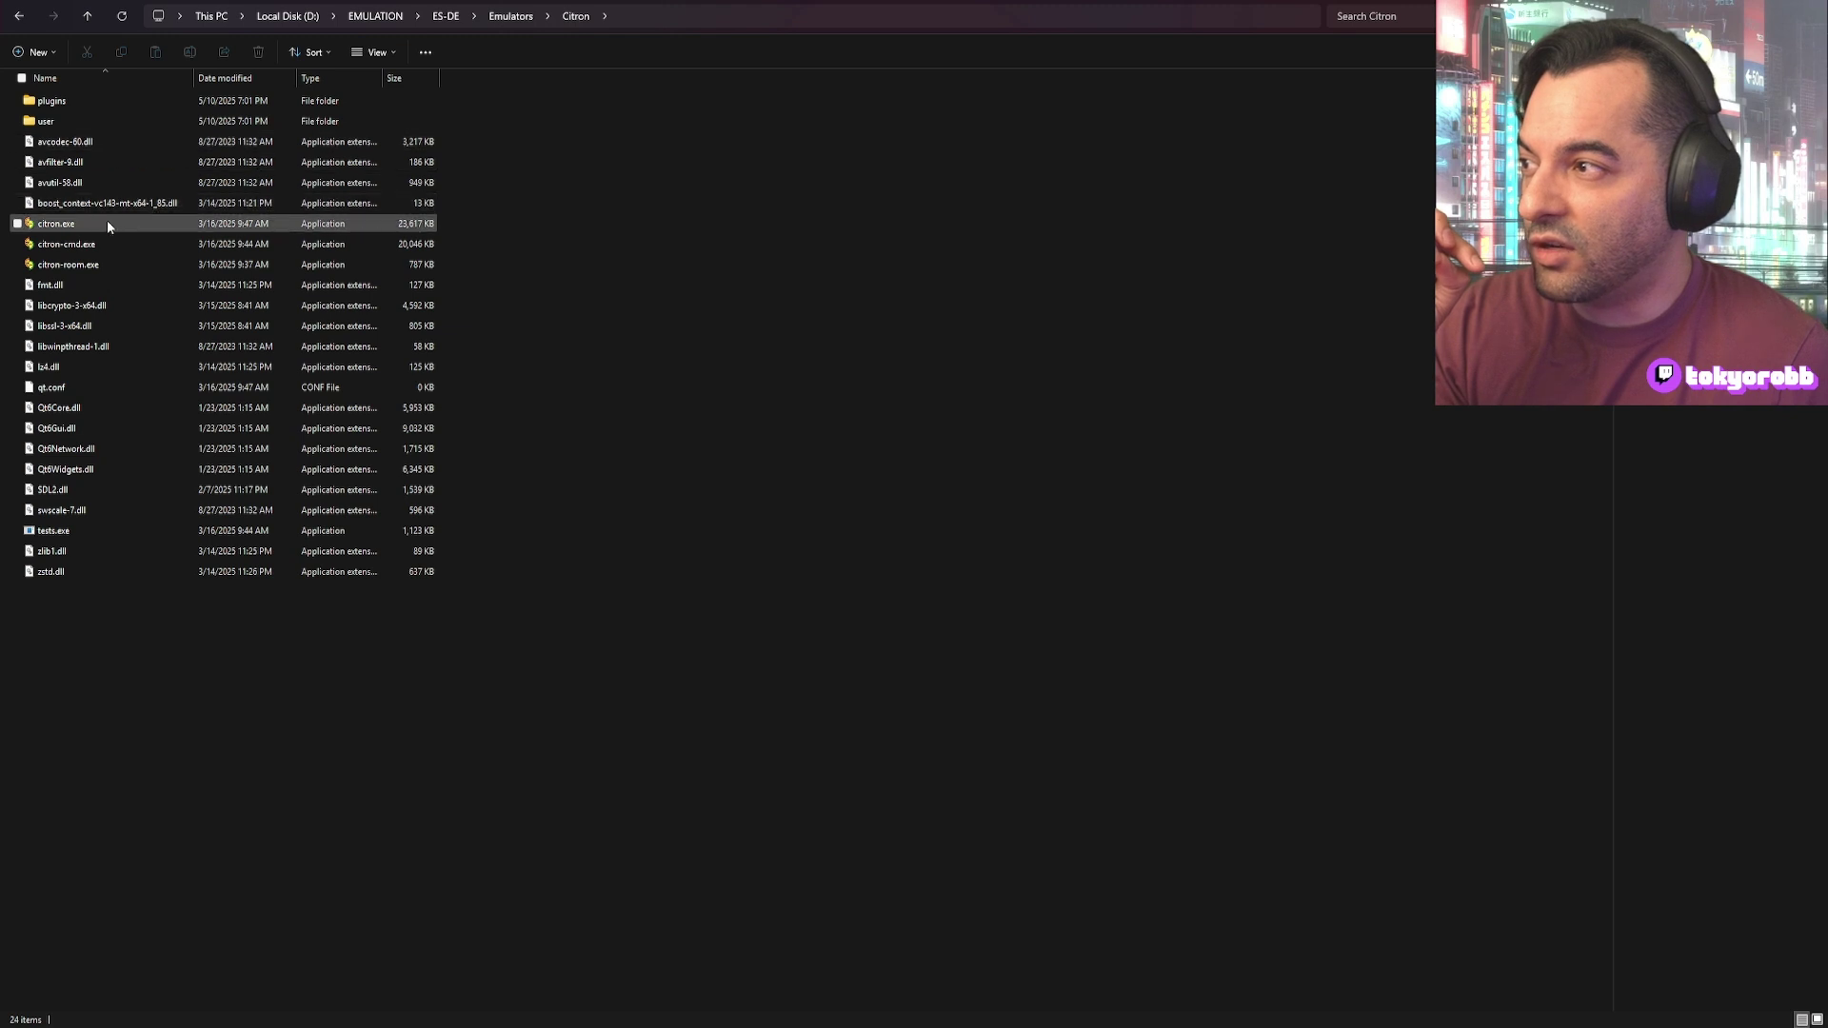
click(102, 222)
right_click(102, 222)
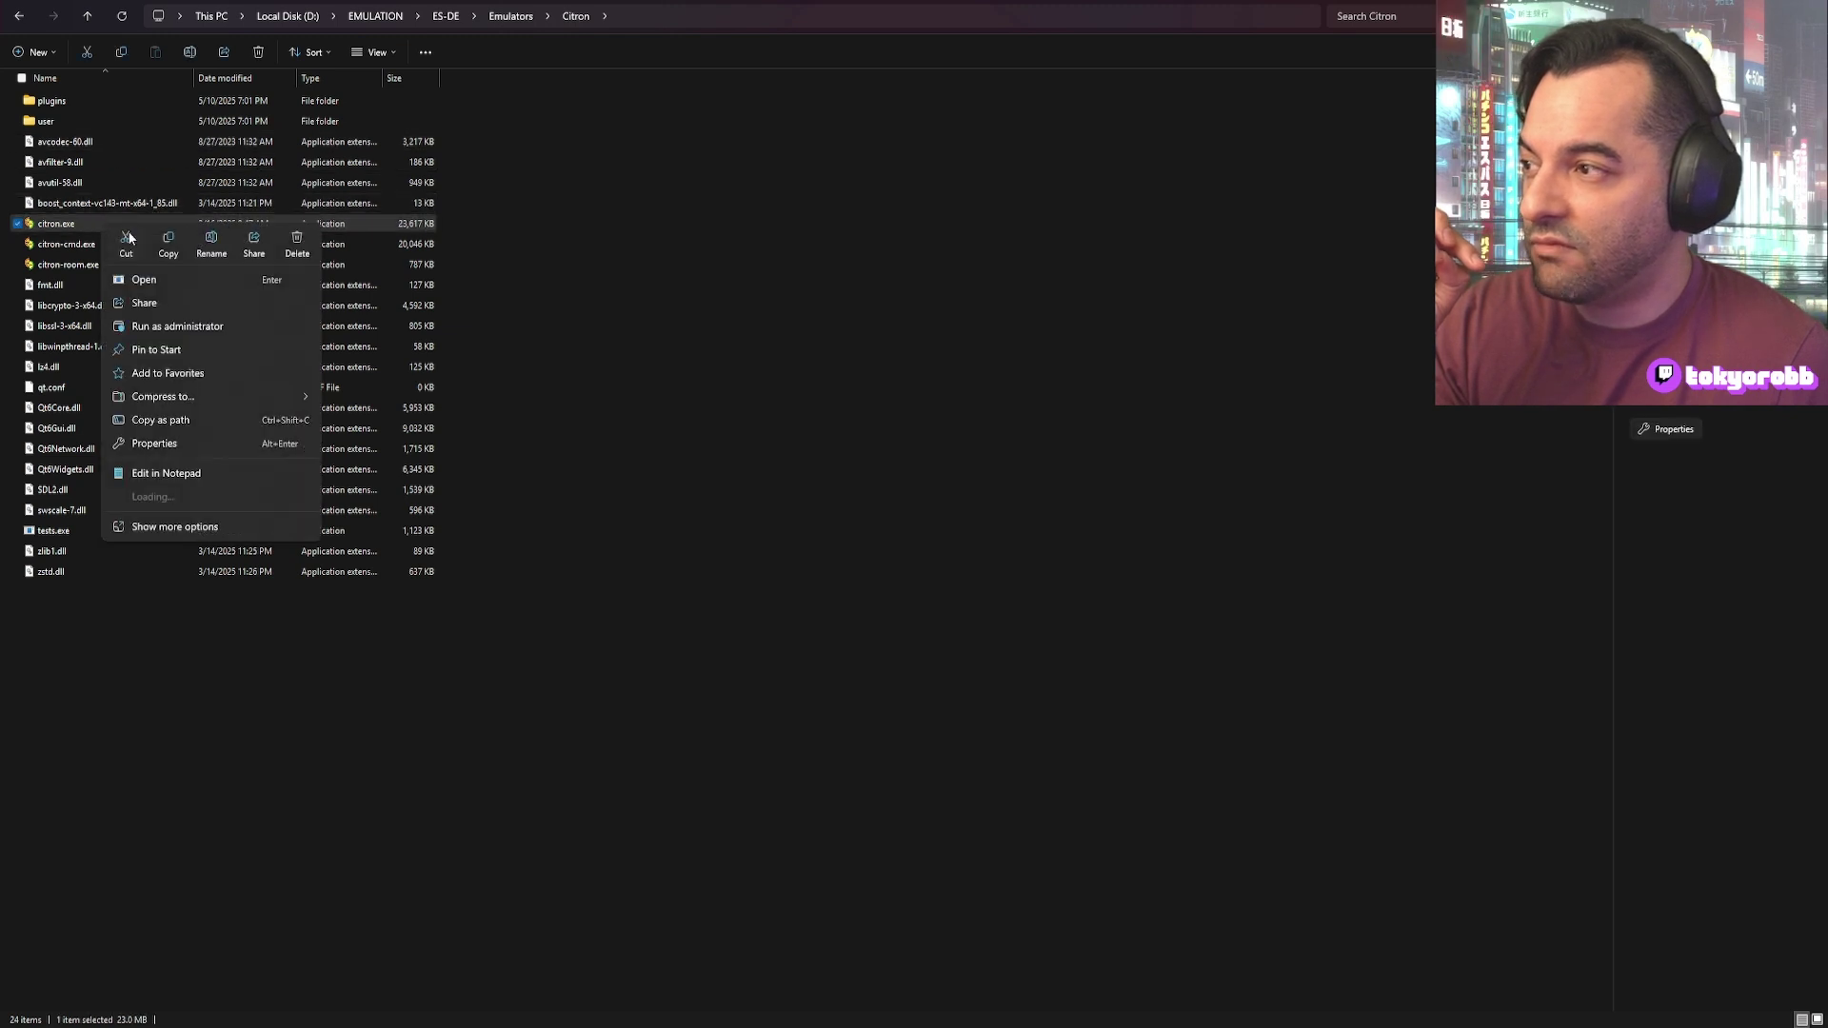
click(183, 420)
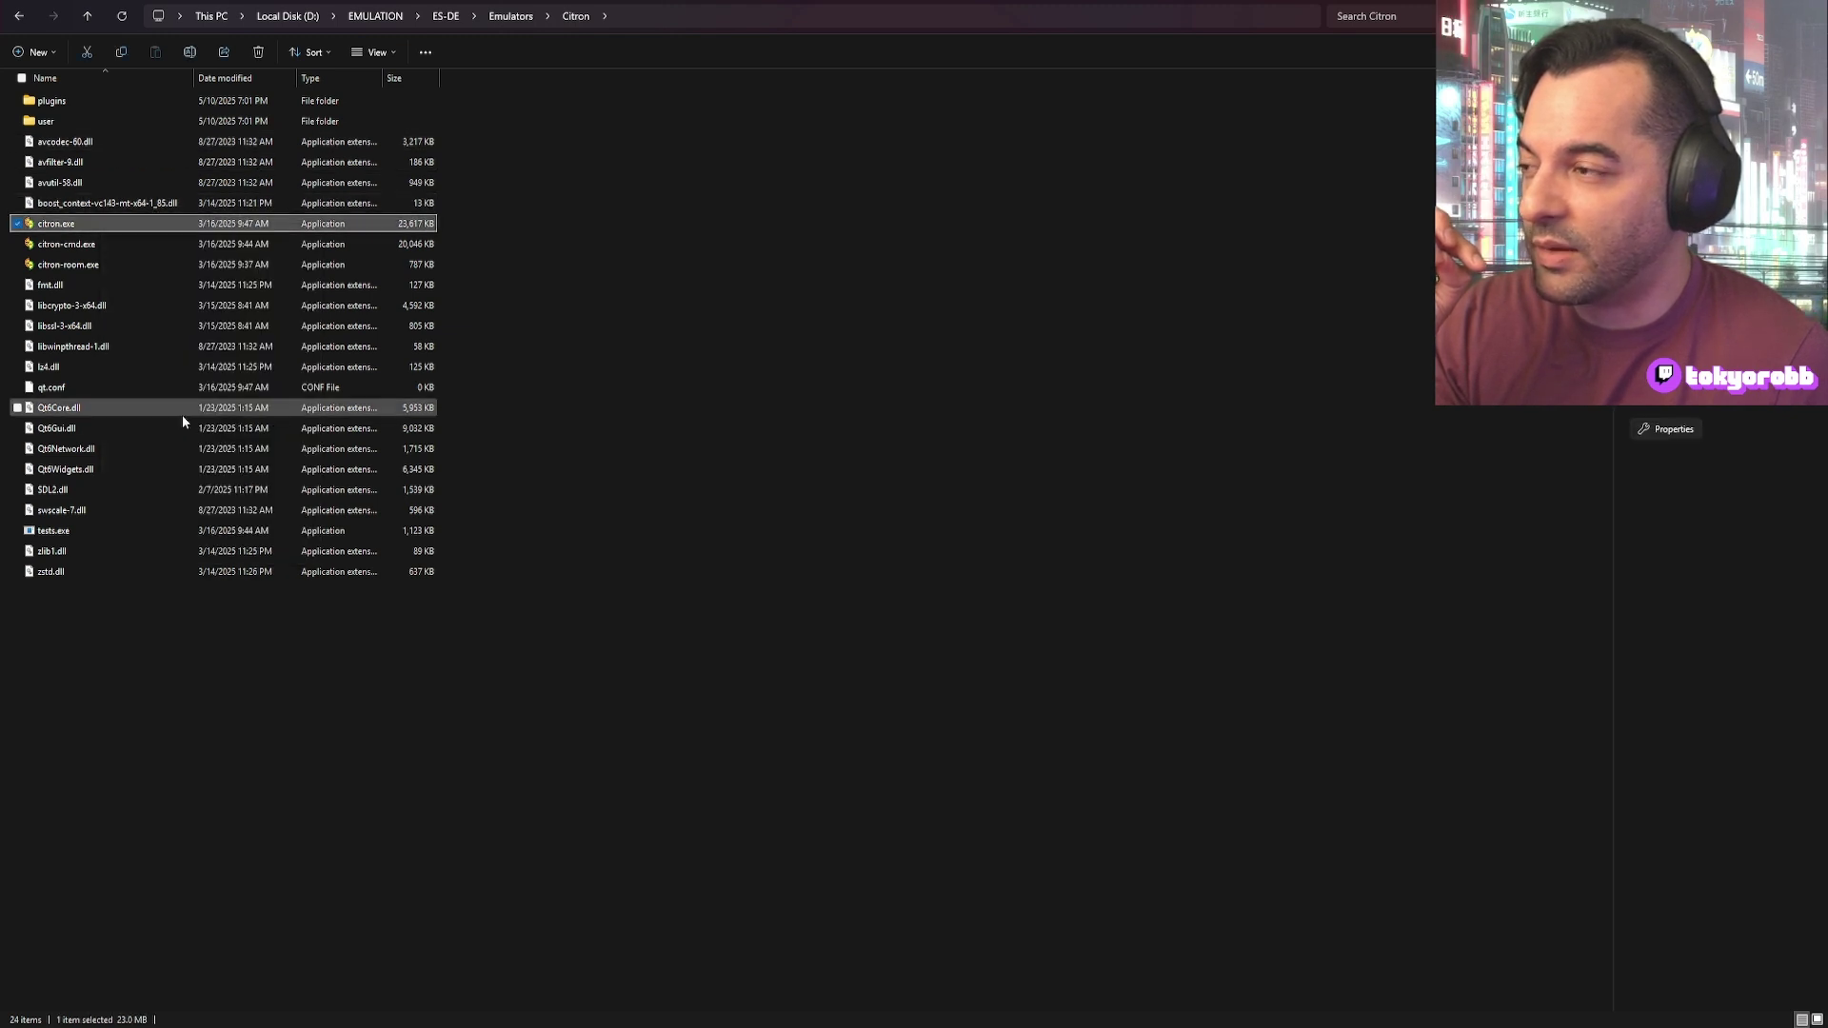
Step: Create a text document in the Citron folder and paste the copied citron.exe path into it
click(1067, 310)
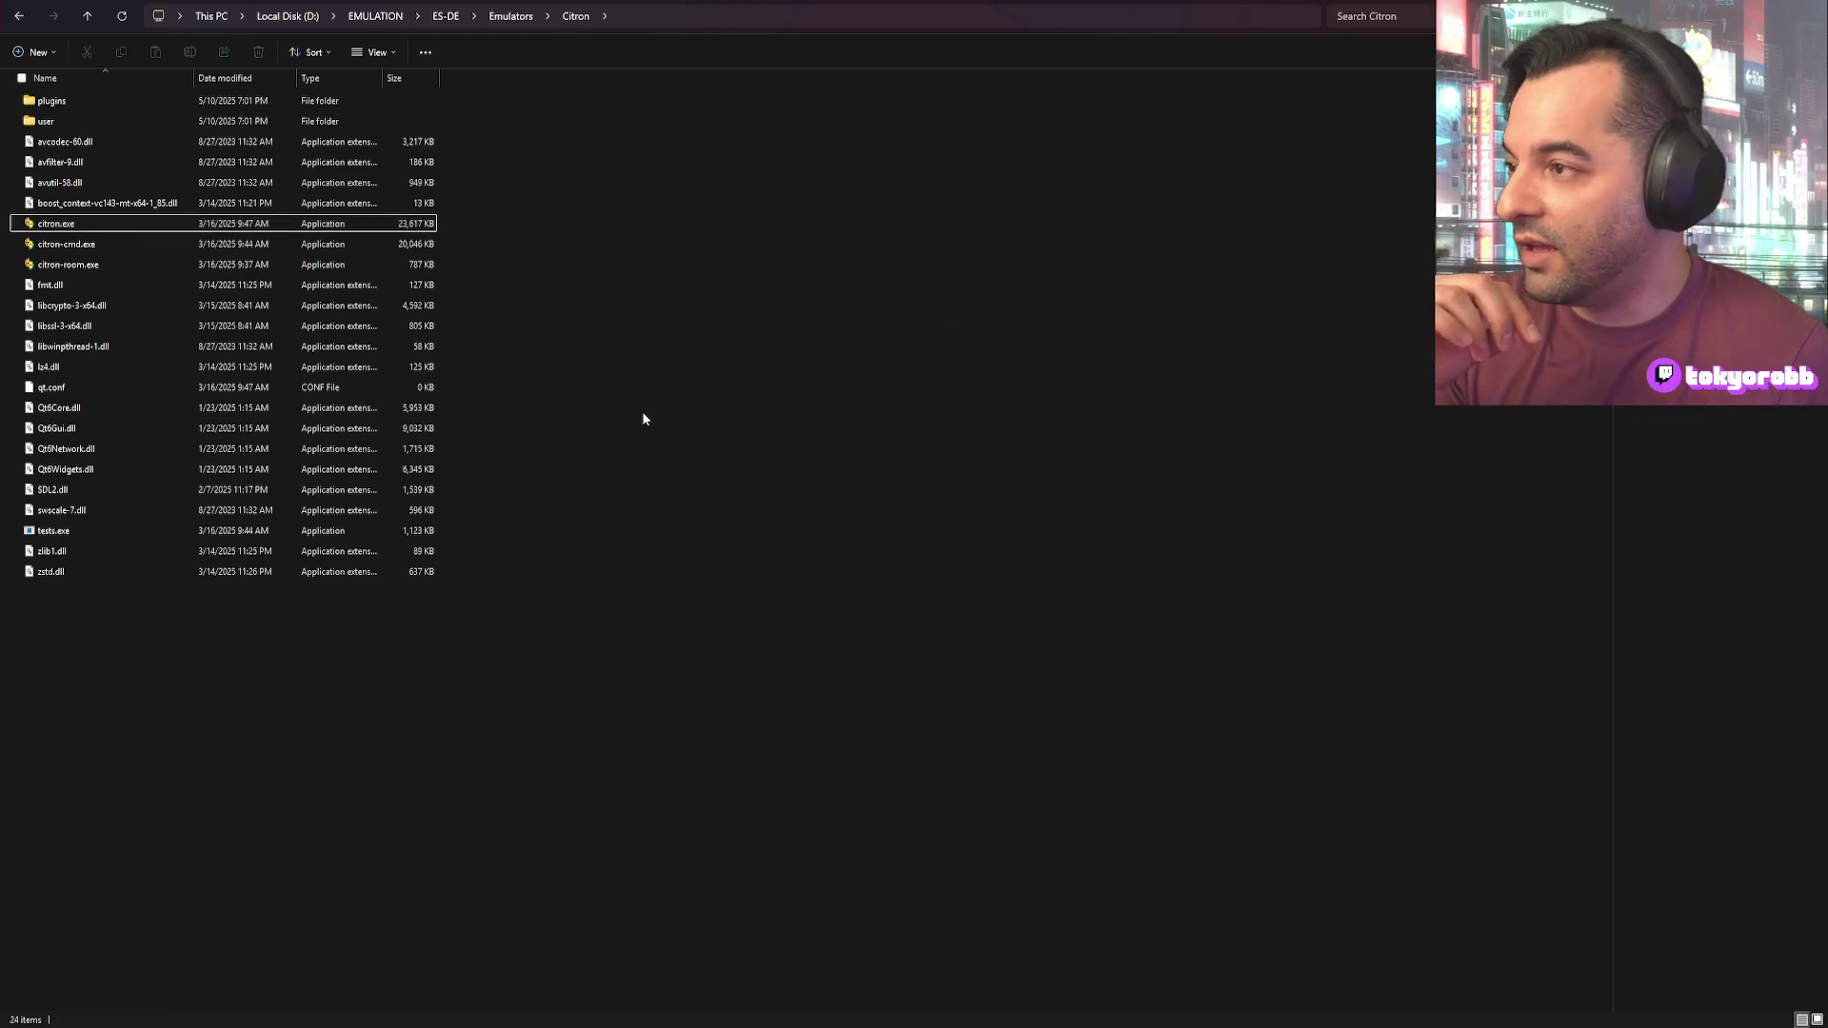
right_click(734, 465)
mouse_move(805, 569)
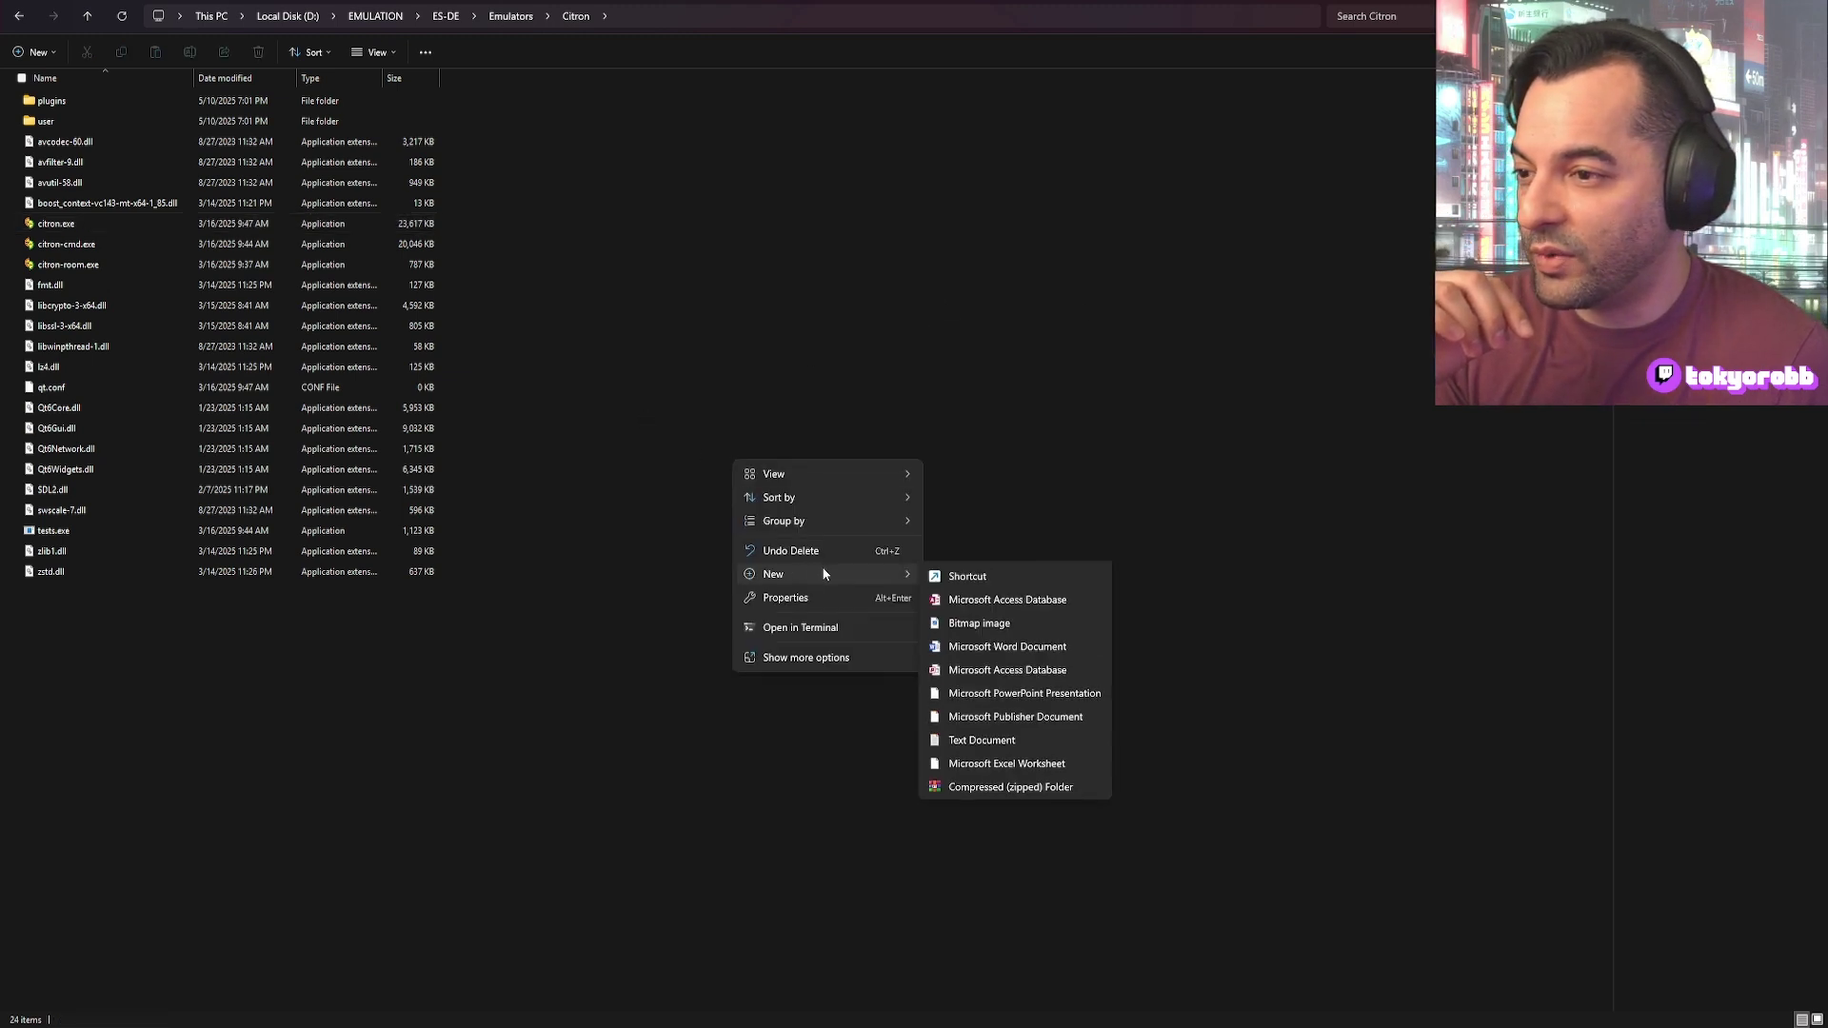
click(1011, 762)
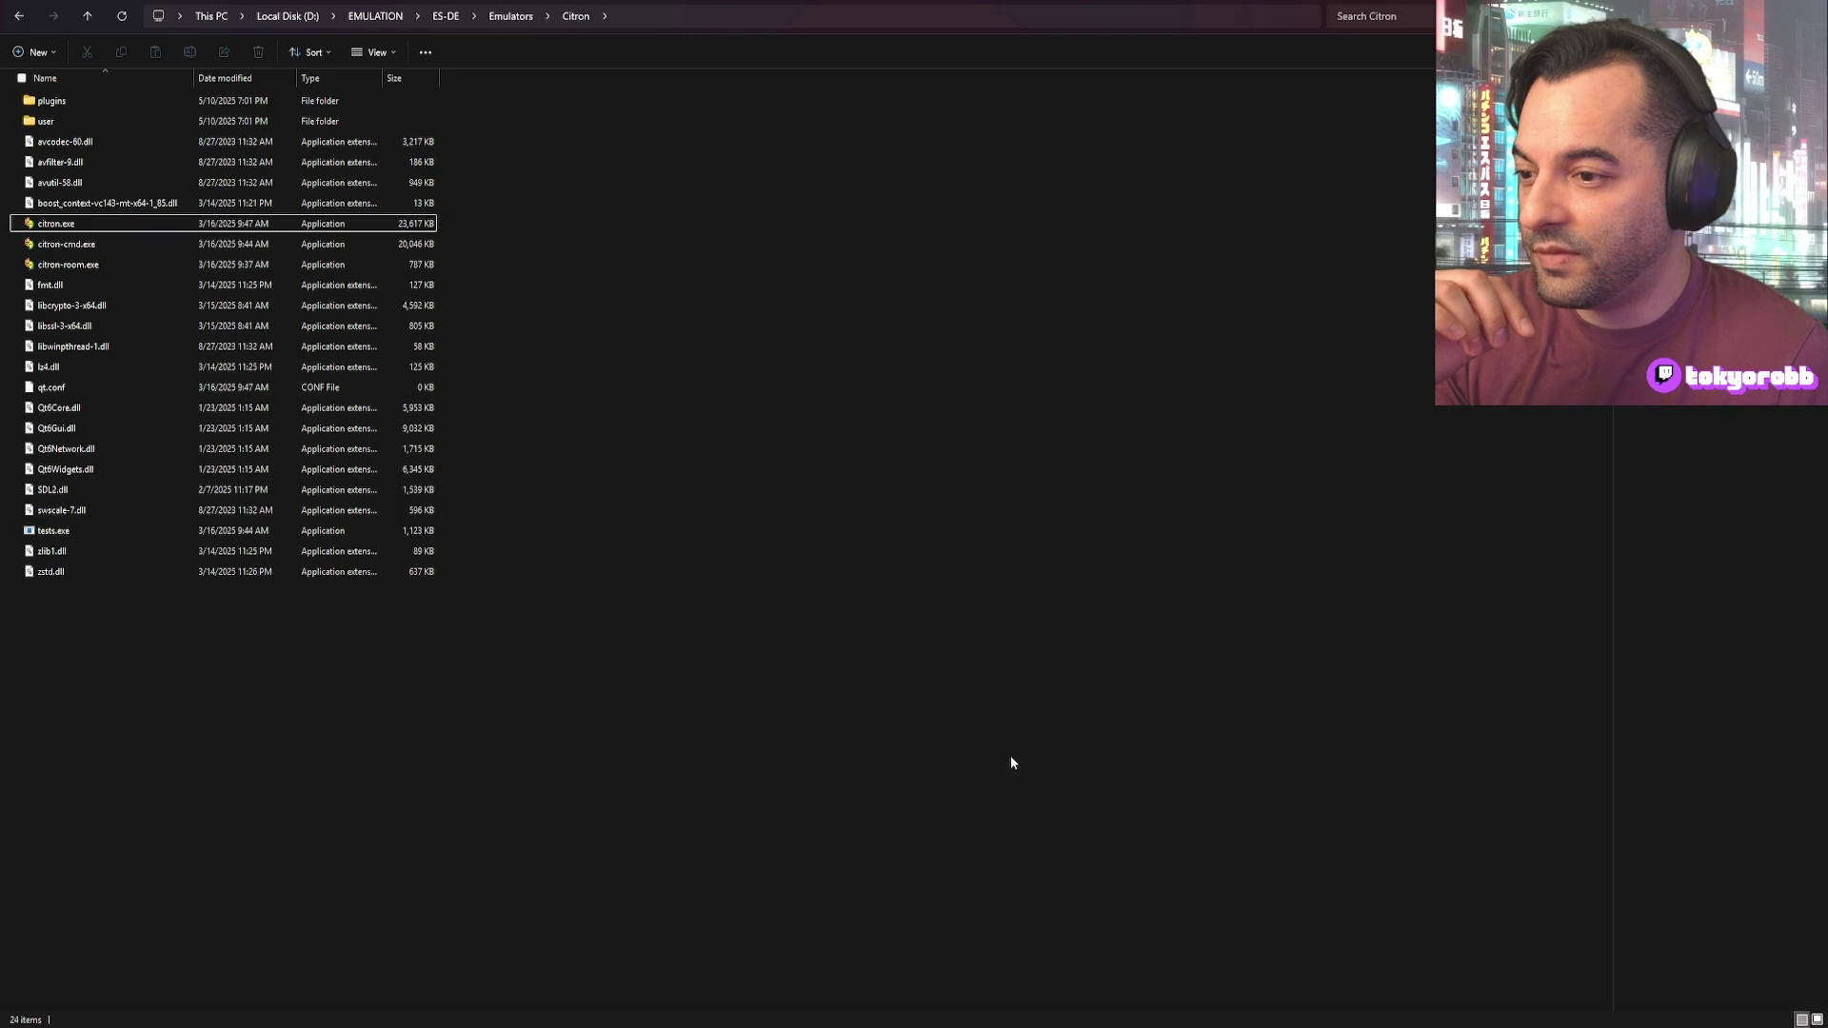
click(151, 625)
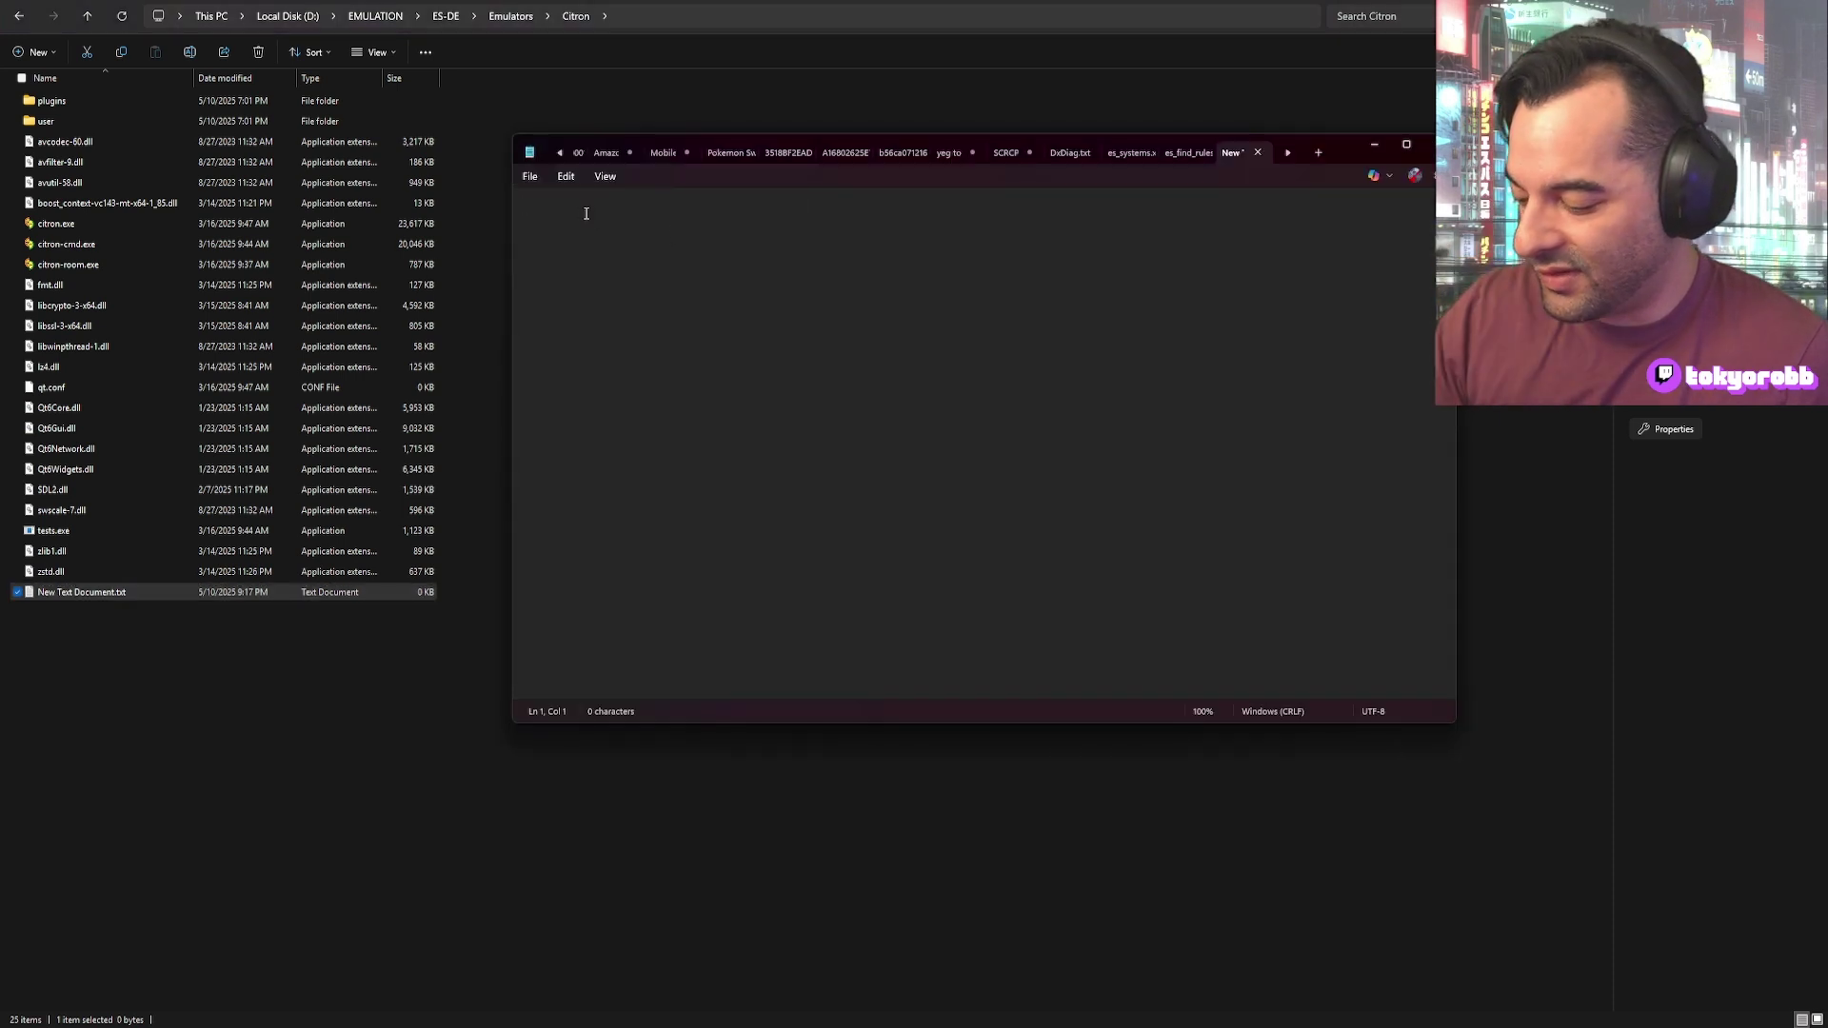
key(ctrl+v)
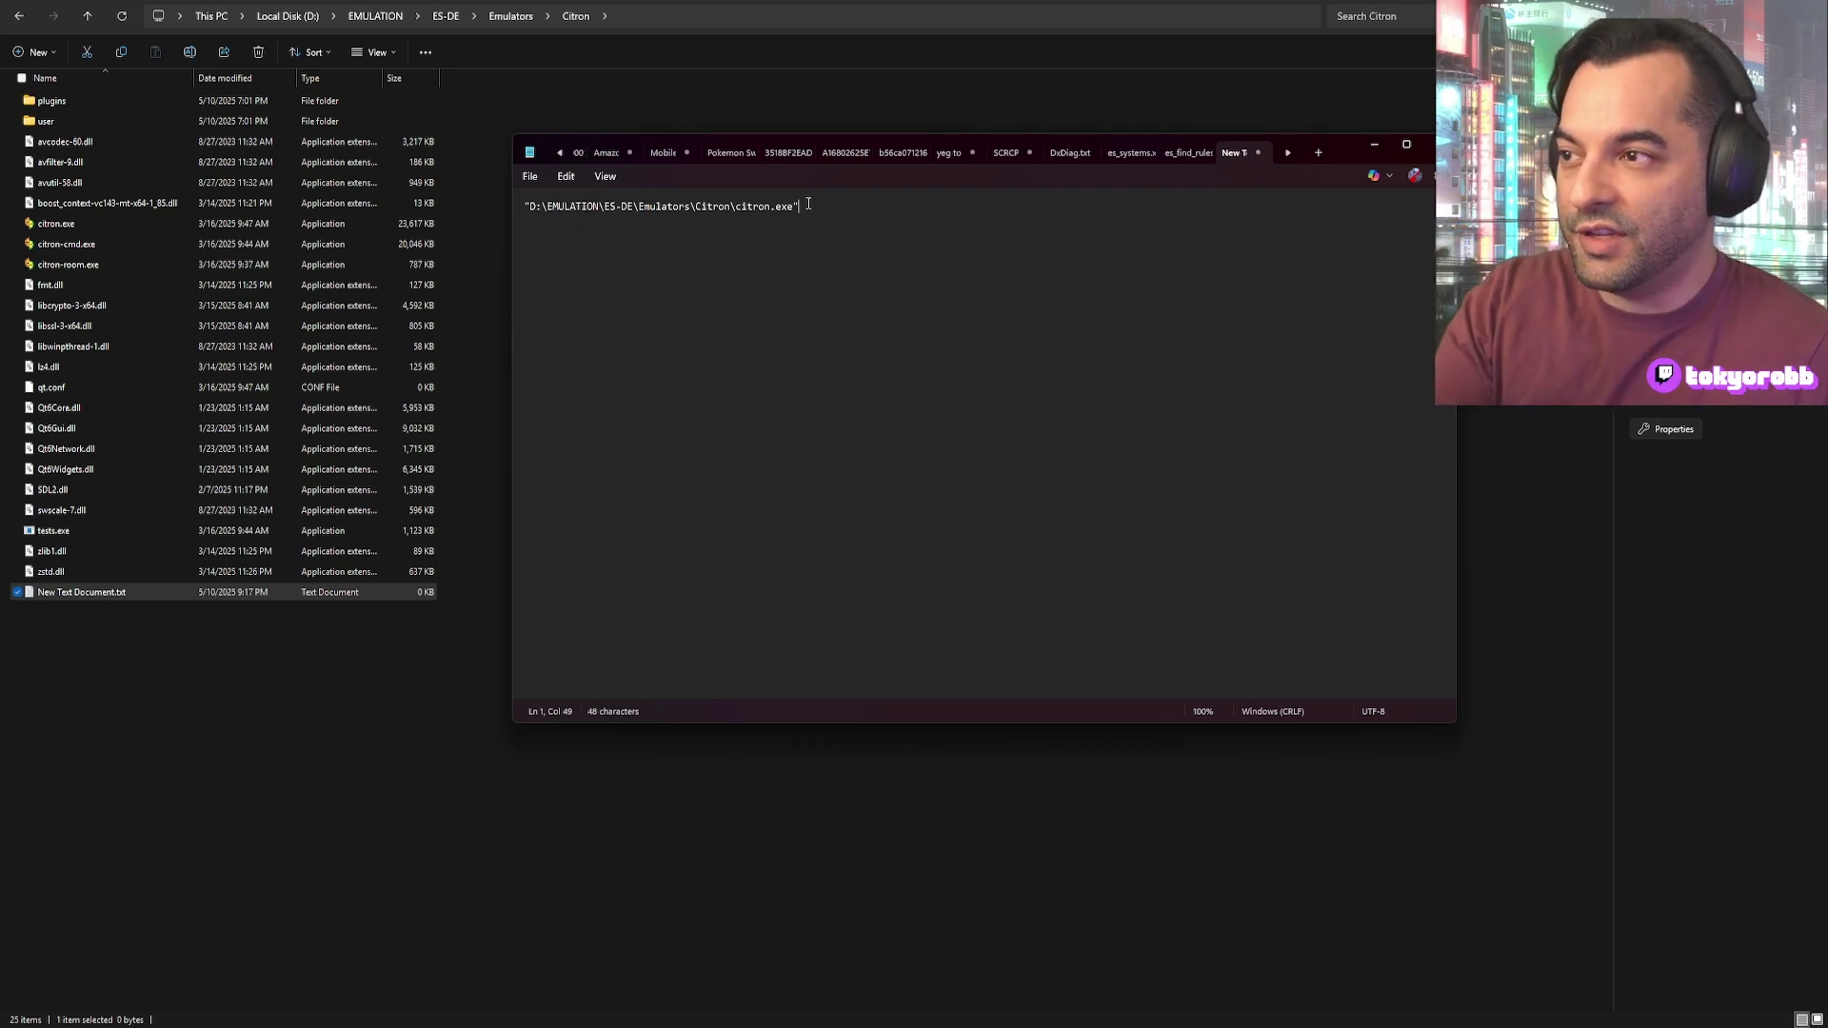
Step: Enlarge the text and examine the pasted citron.exe path, including its quotation marks
ctrl+scroll(677, 286, up, 9)
ctrl+scroll(678, 285, up, 9)
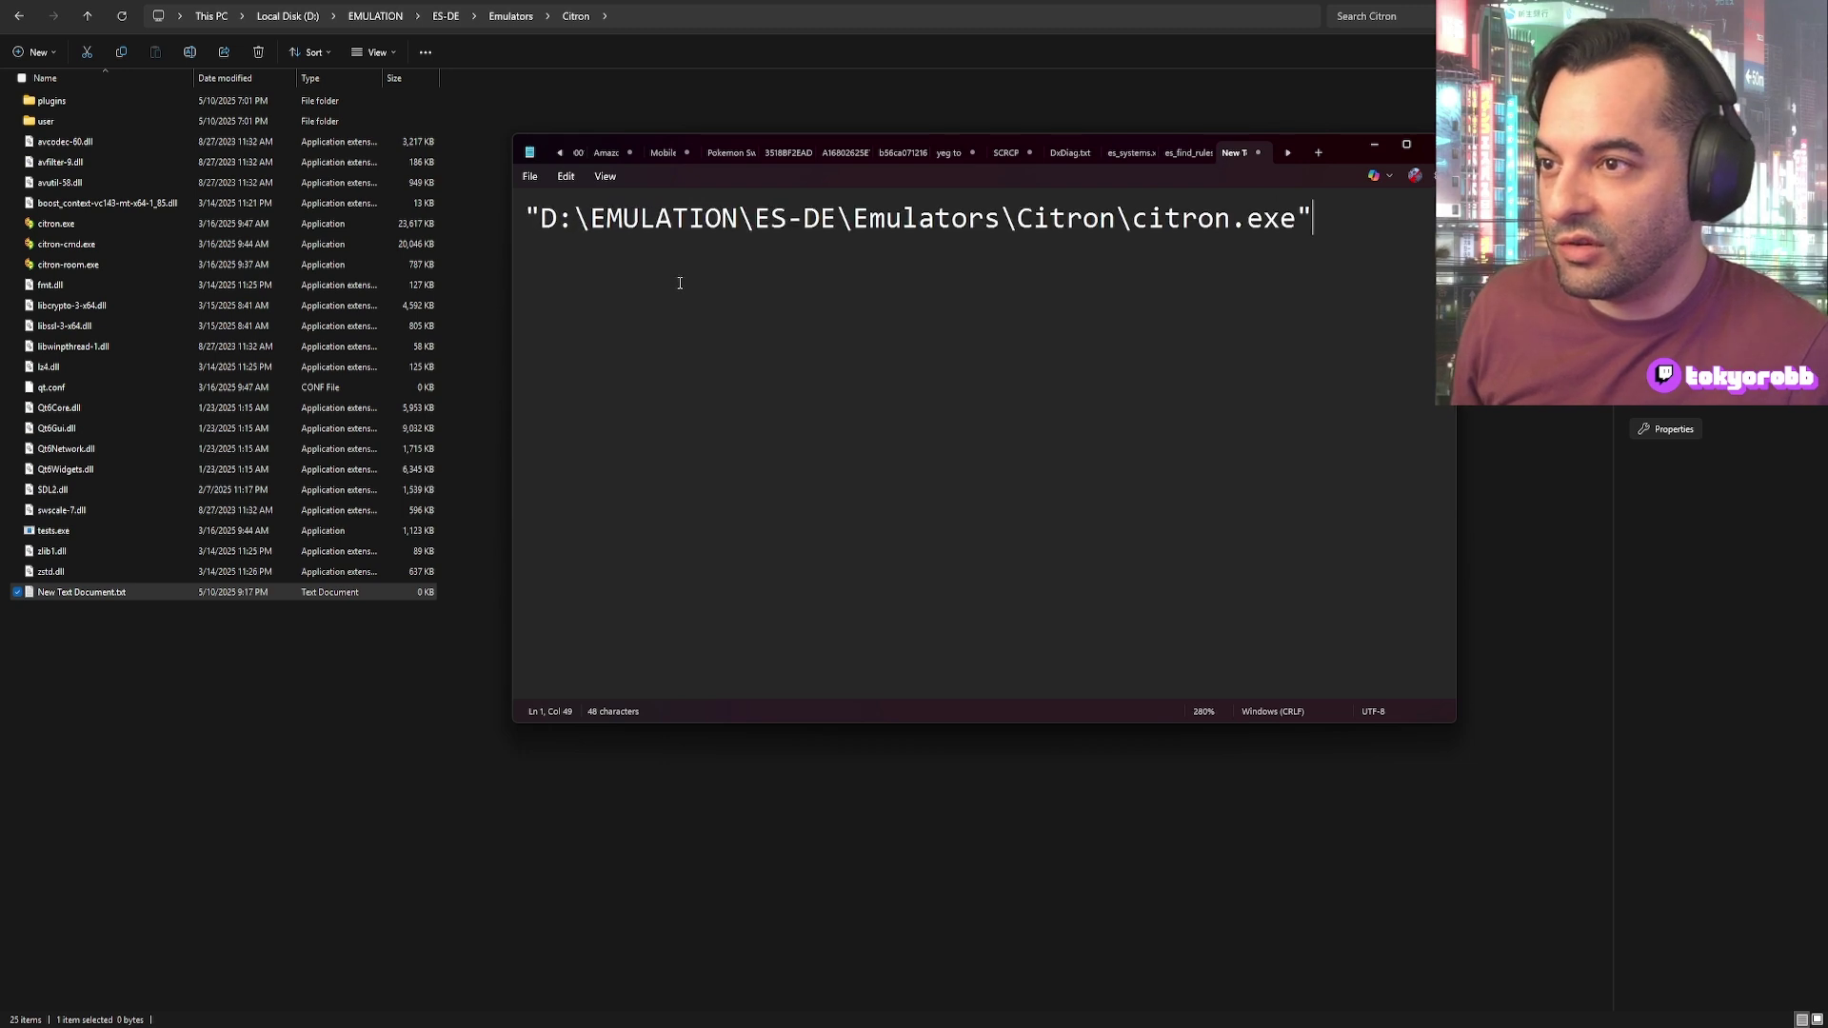
ctrl+scroll(680, 278, up, 2)
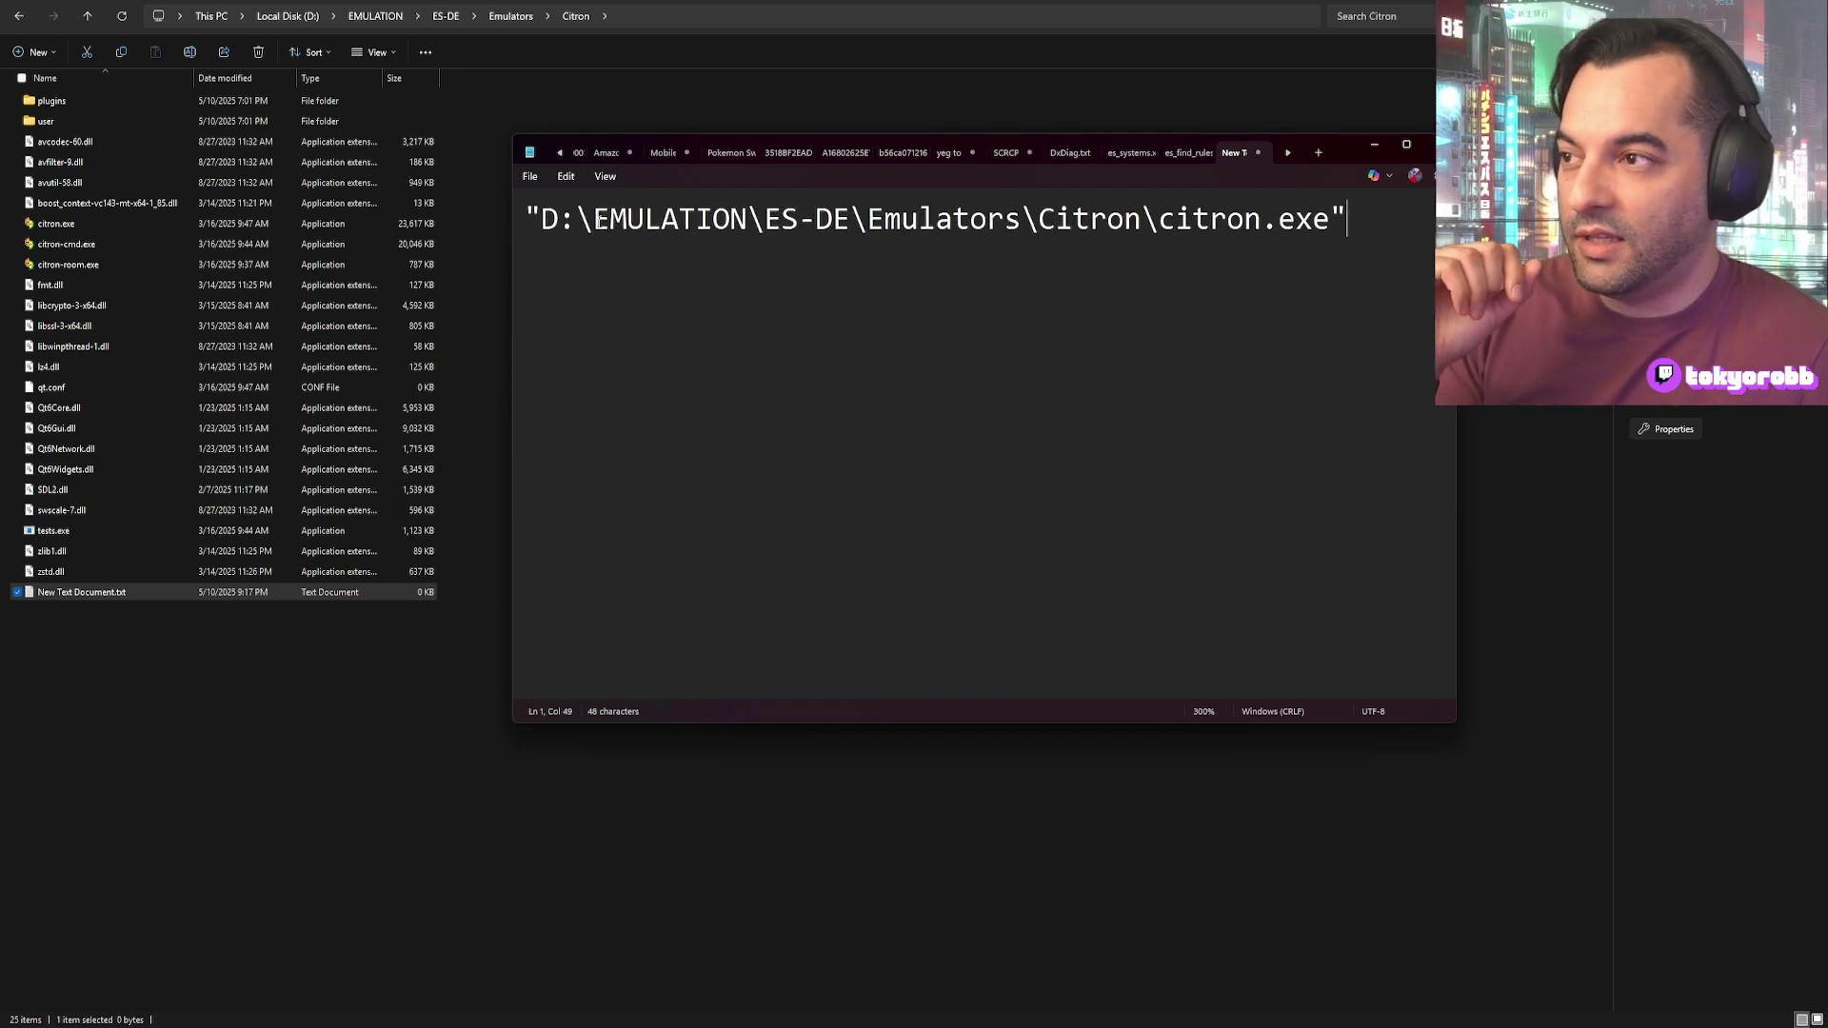
drag(513, 217, 1305, 236)
click(1349, 228)
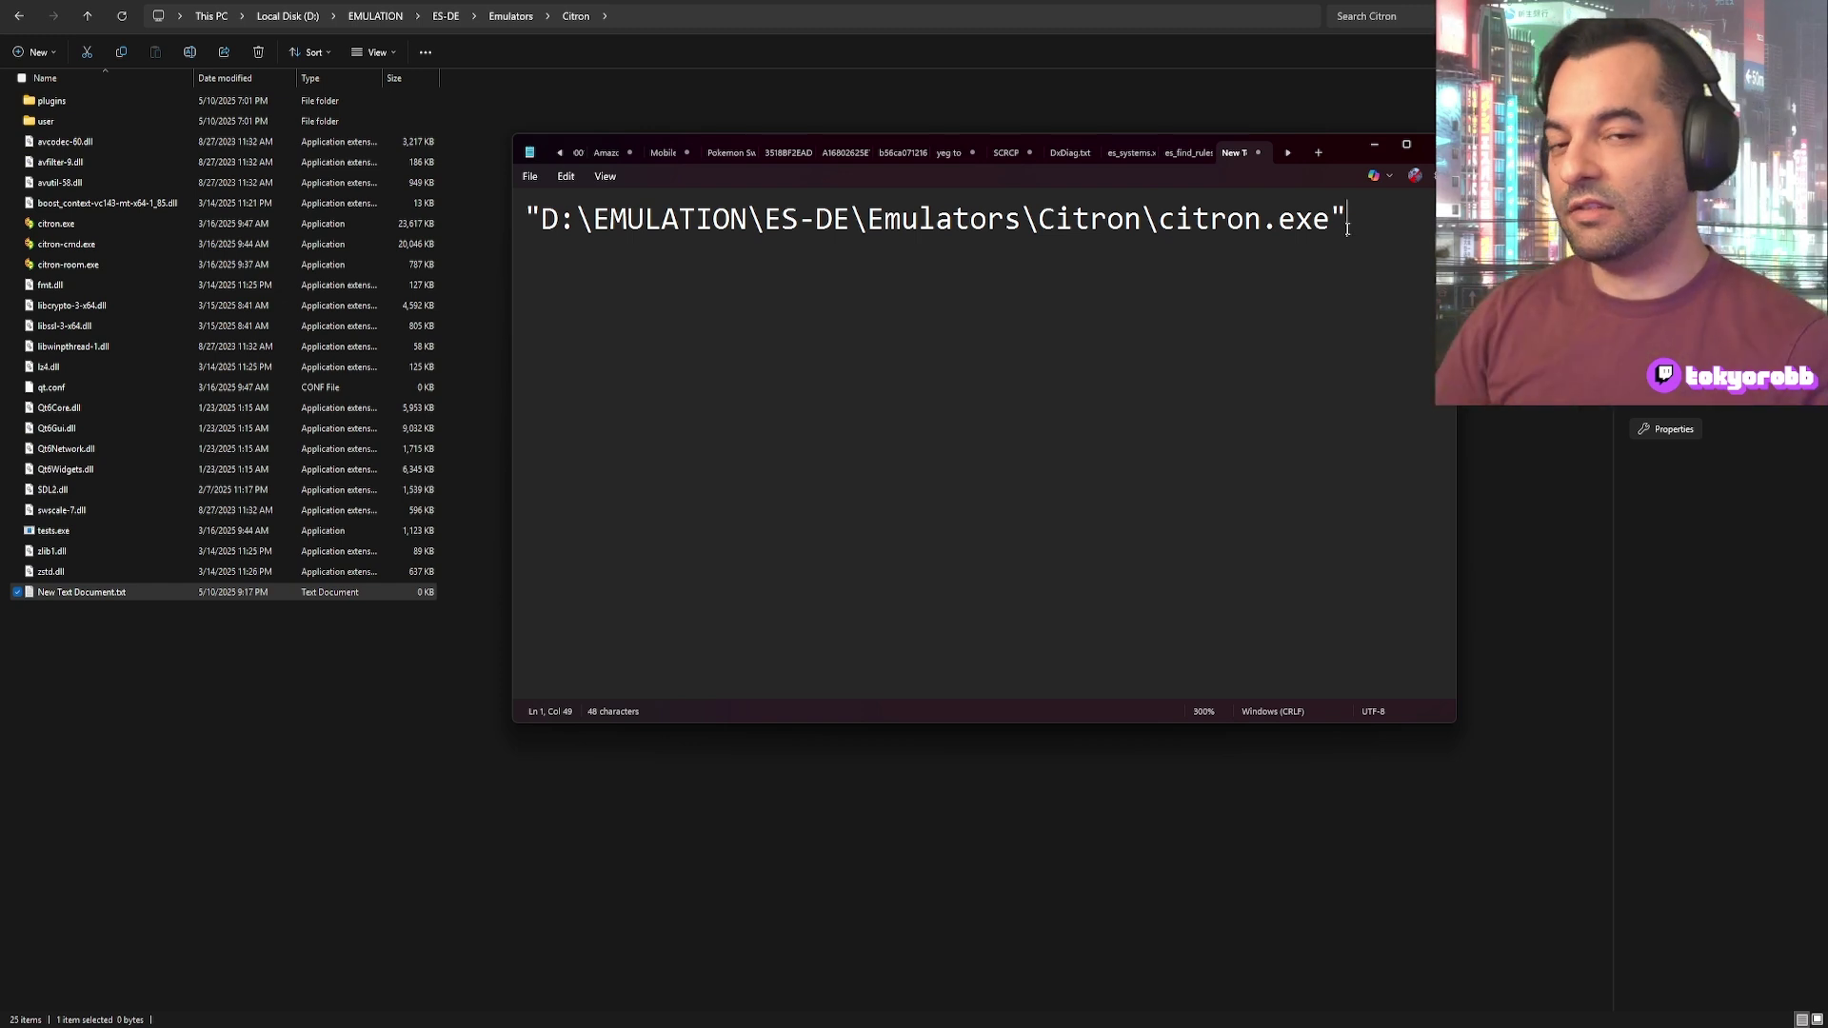
Step: Put Notepad away and delete New Text Document.txt from the Citron folder
click(1439, 145)
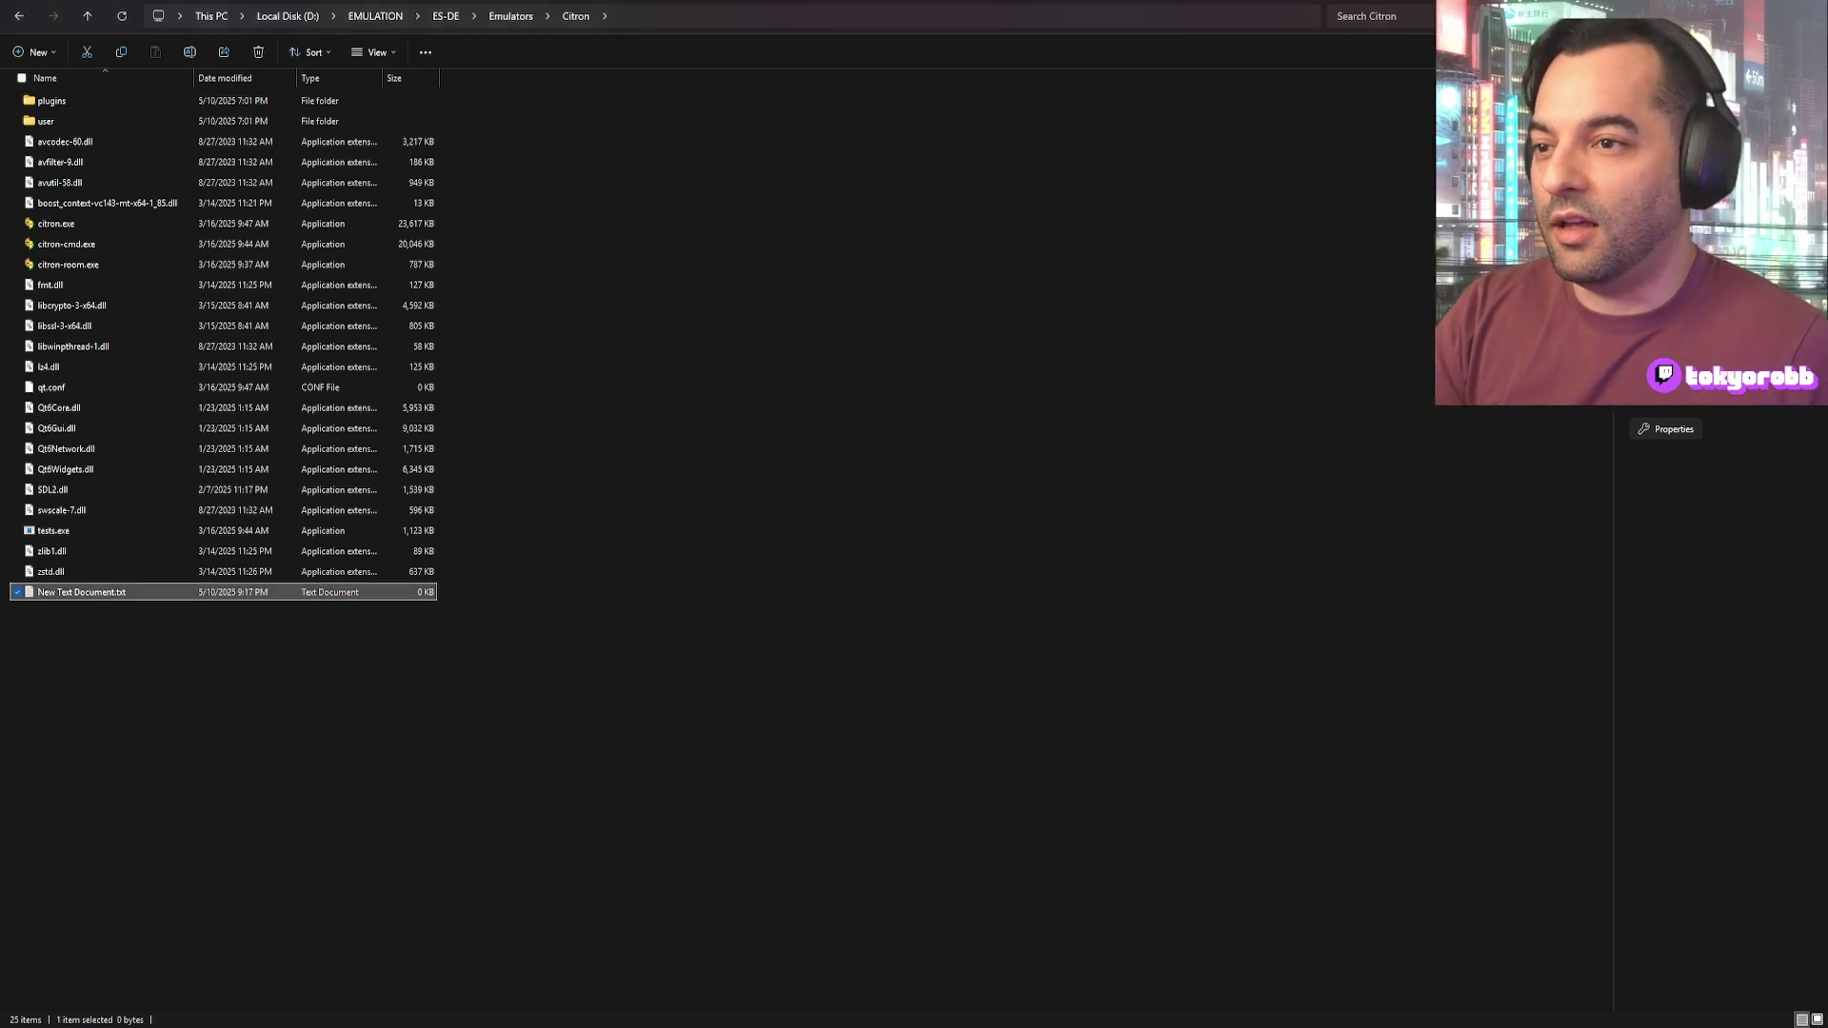
right_click(184, 594)
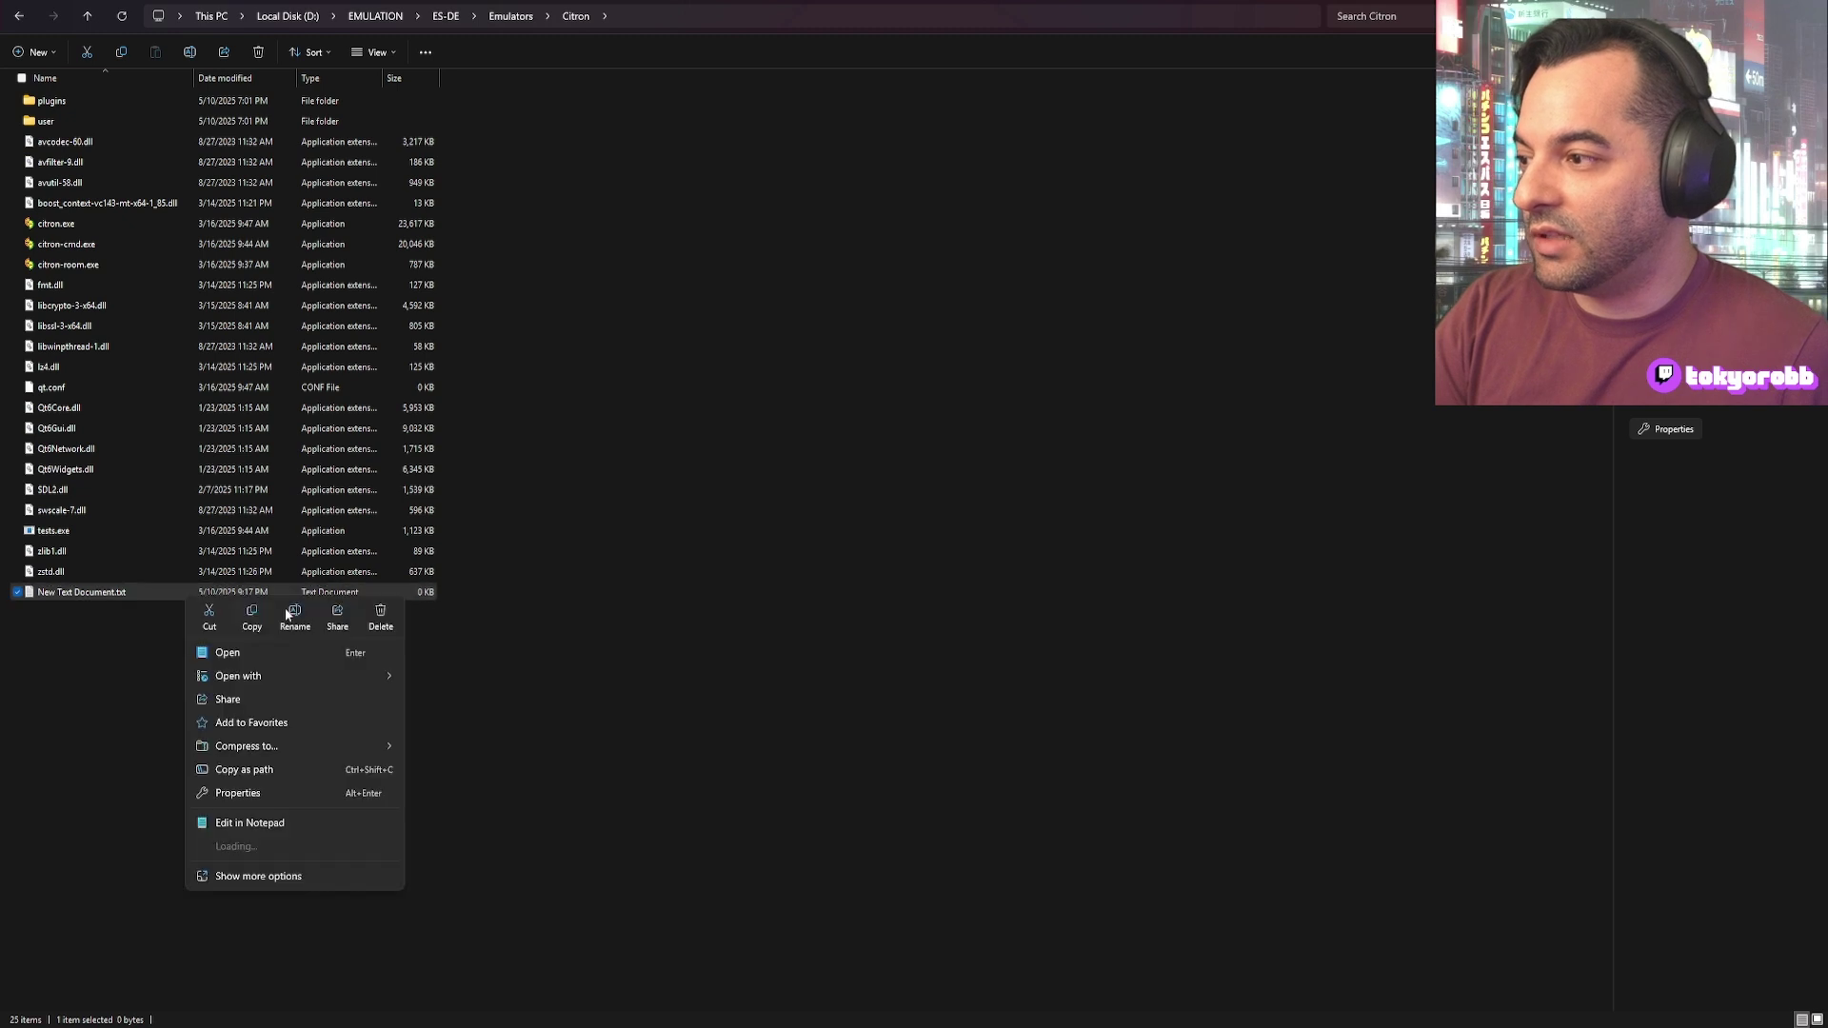
click(380, 617)
Step: Go to the switch folder inside ES-DE\ROMs and copy its full folder path
click(21, 16)
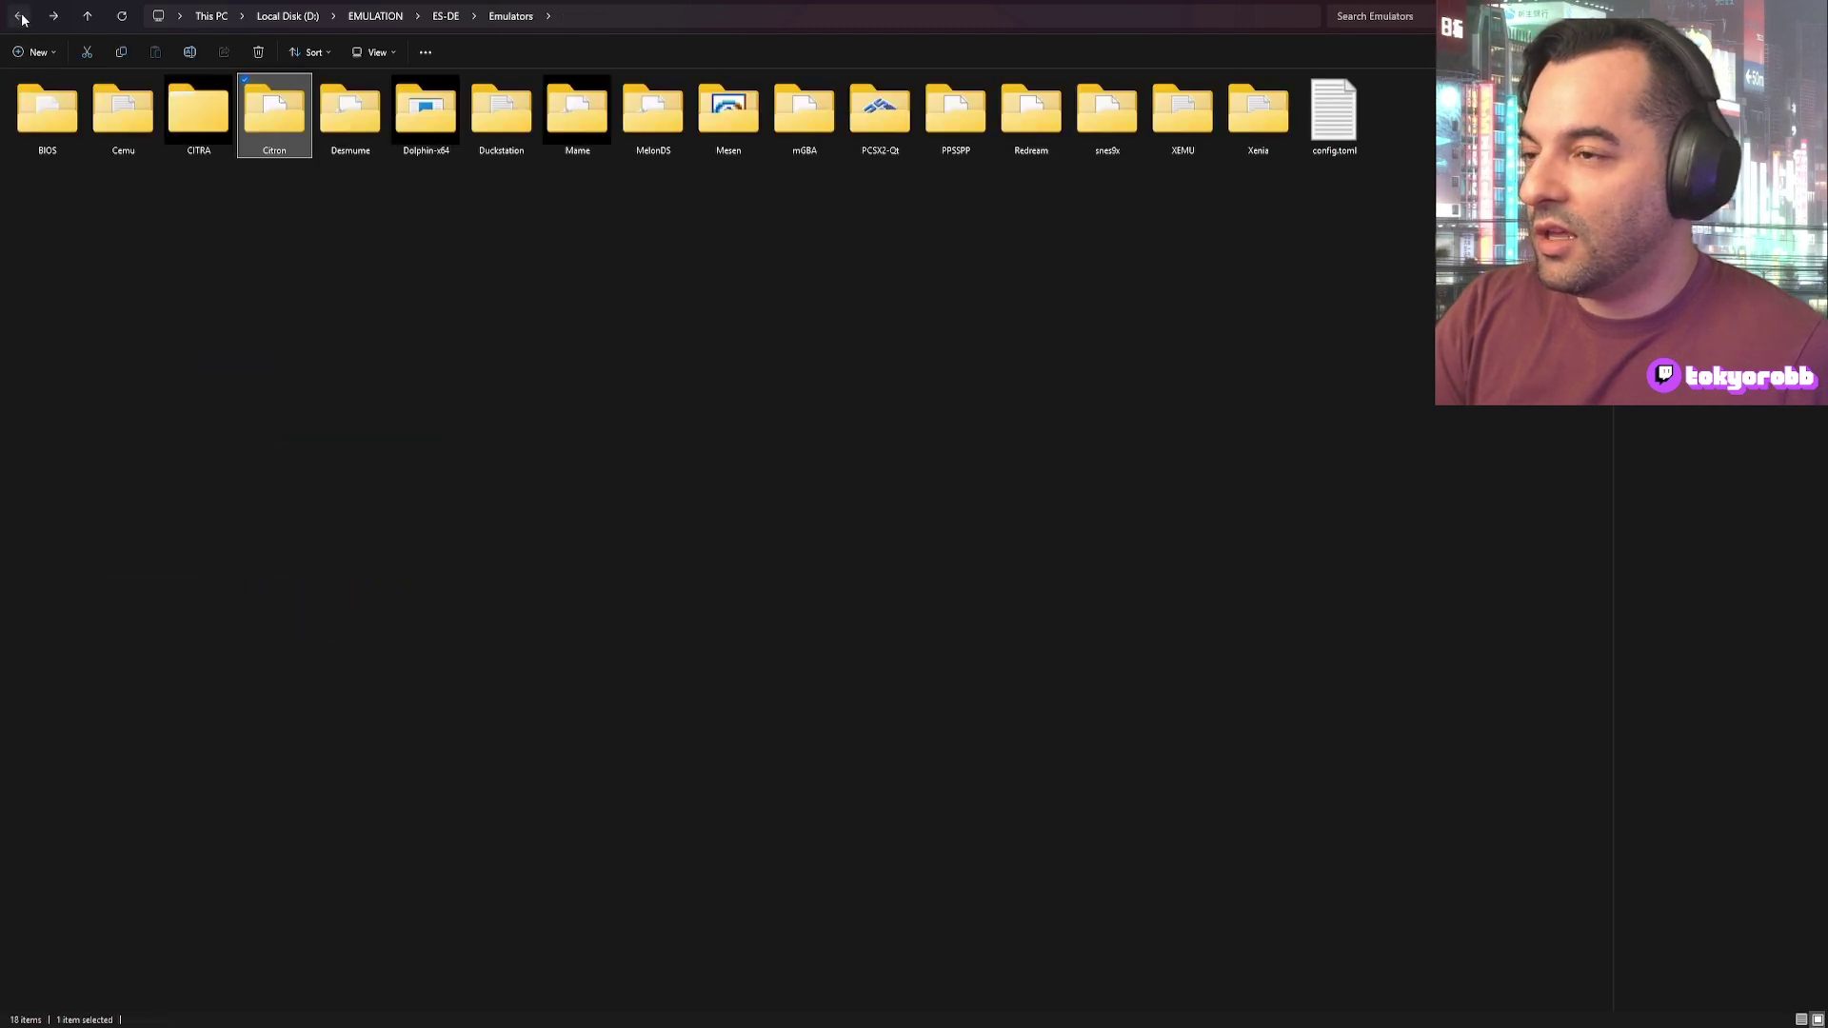
click(21, 16)
click(1130, 169)
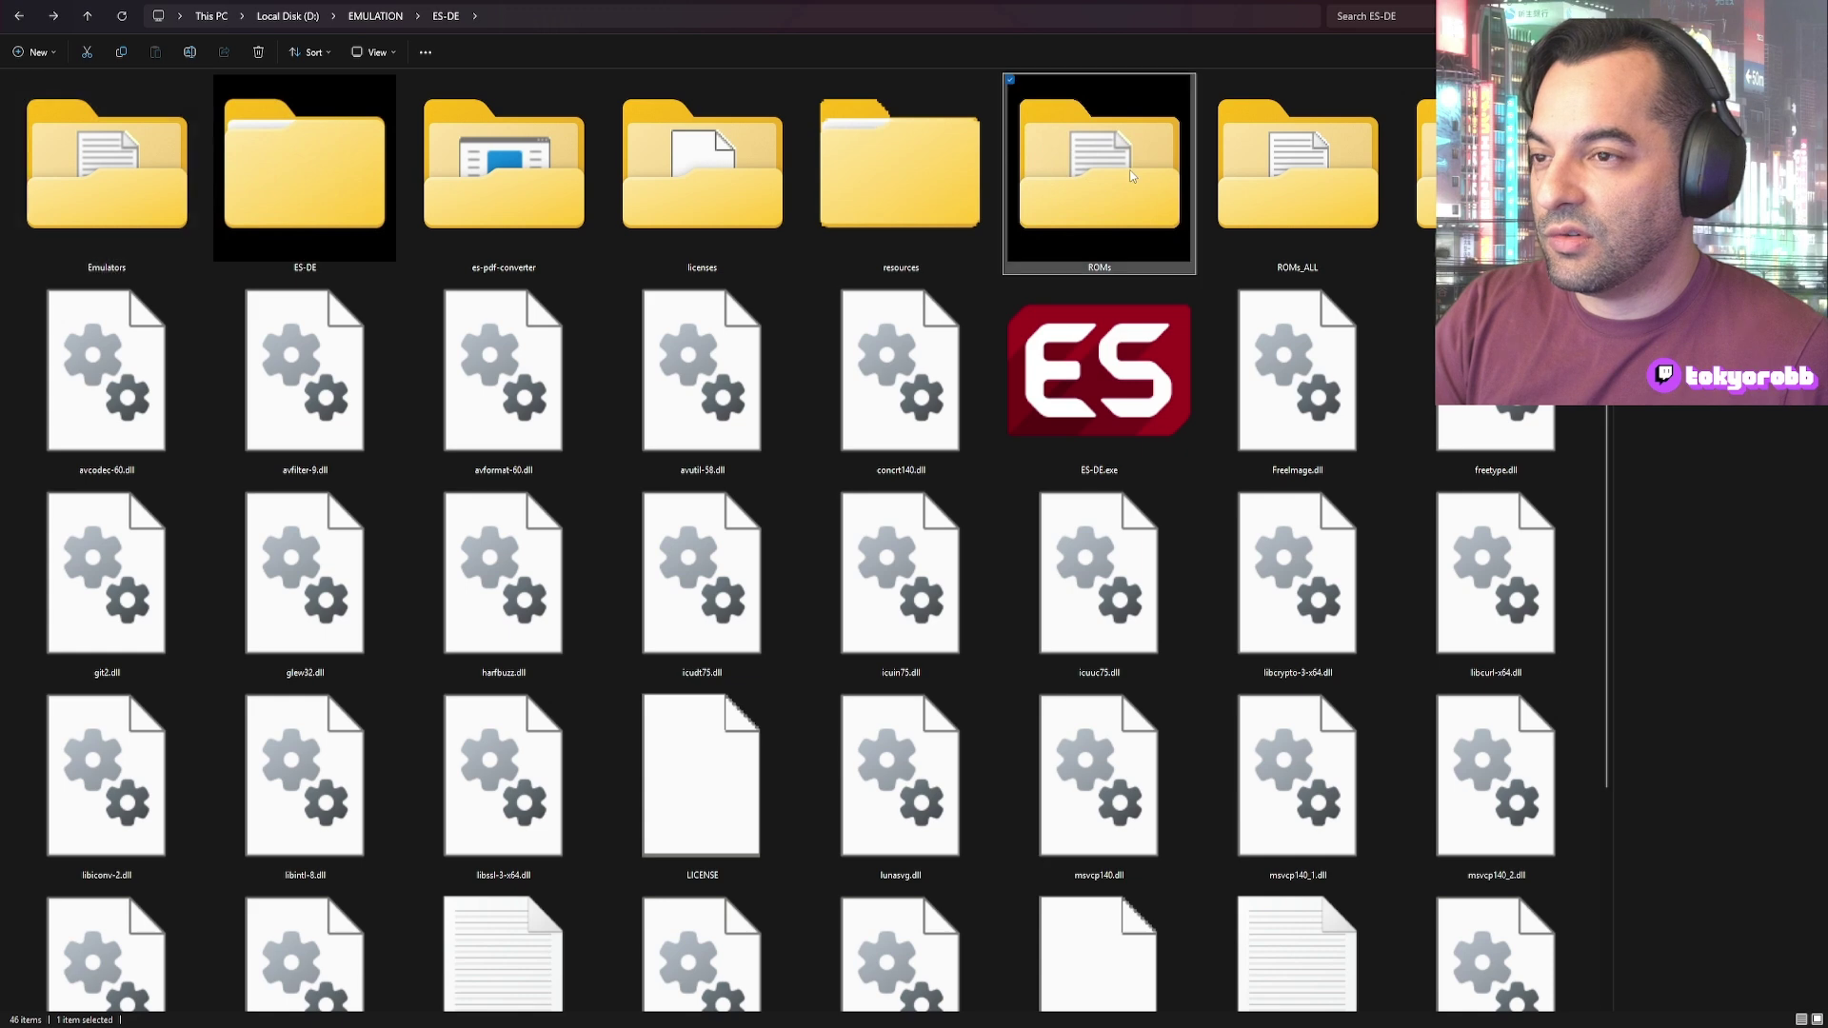
double_click(1131, 174)
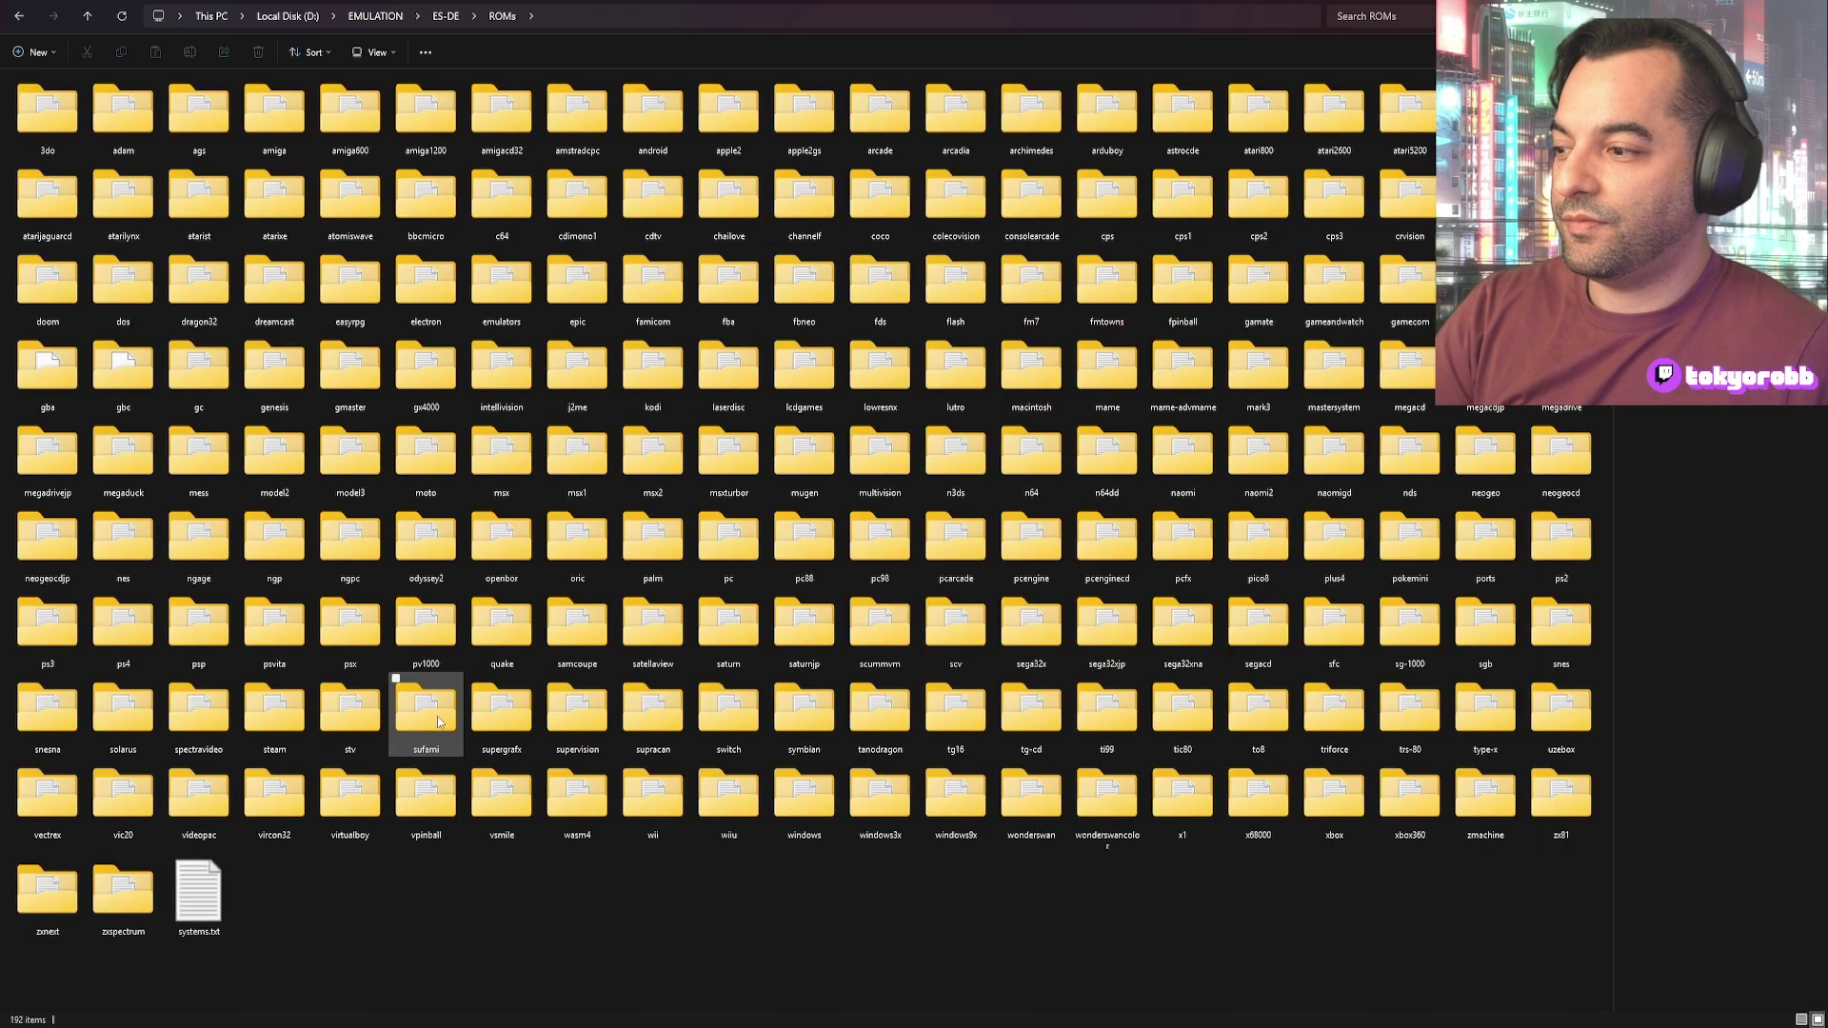
double_click(717, 716)
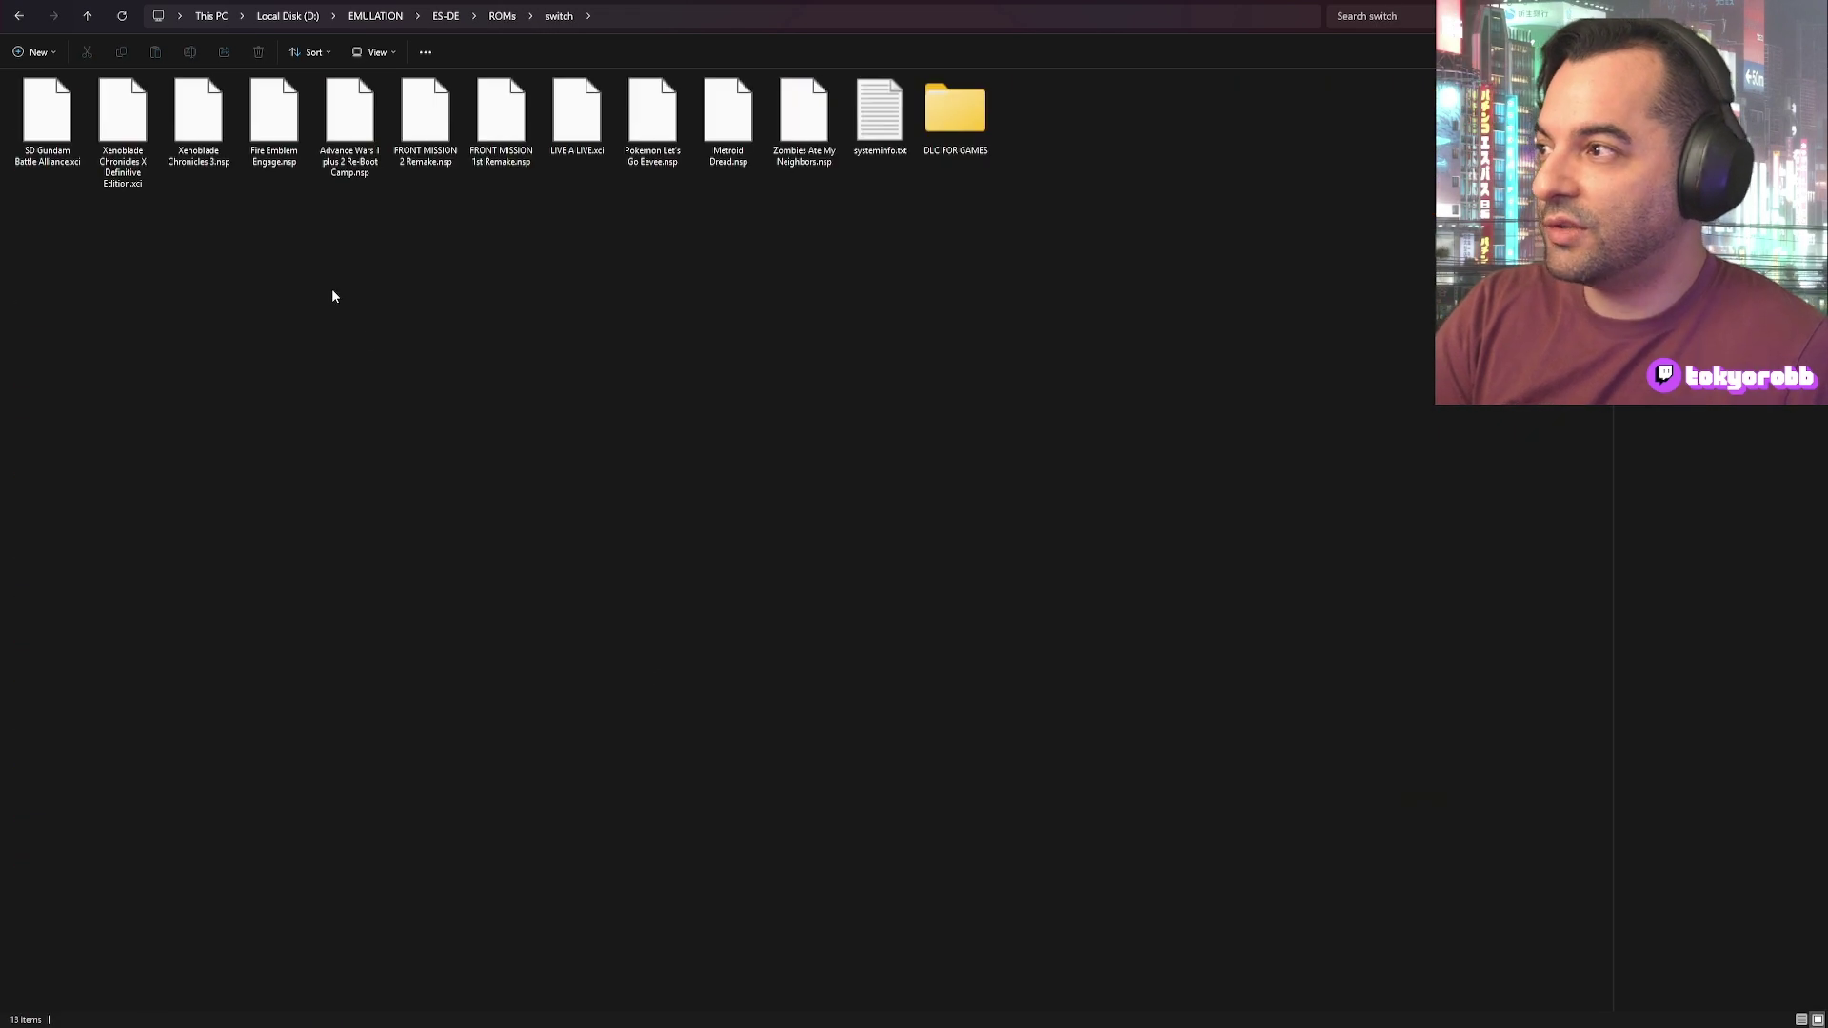
click(627, 16)
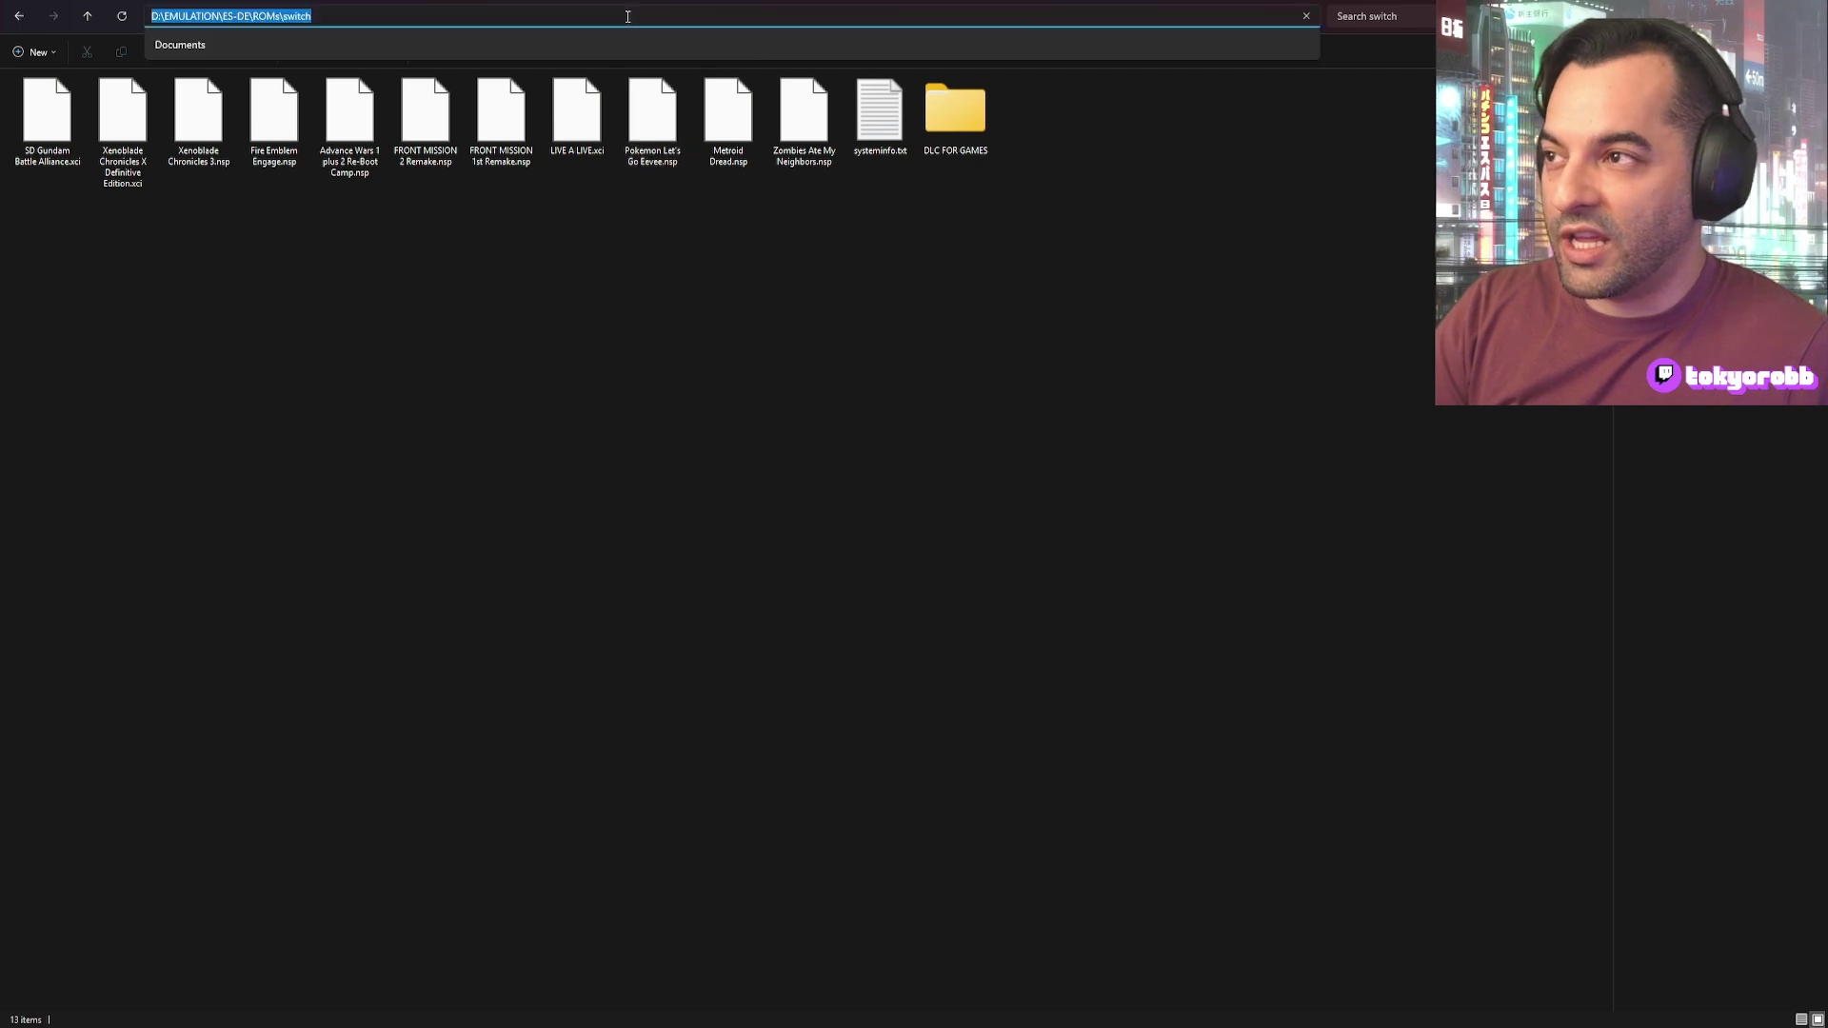
right_click(629, 17)
click(668, 57)
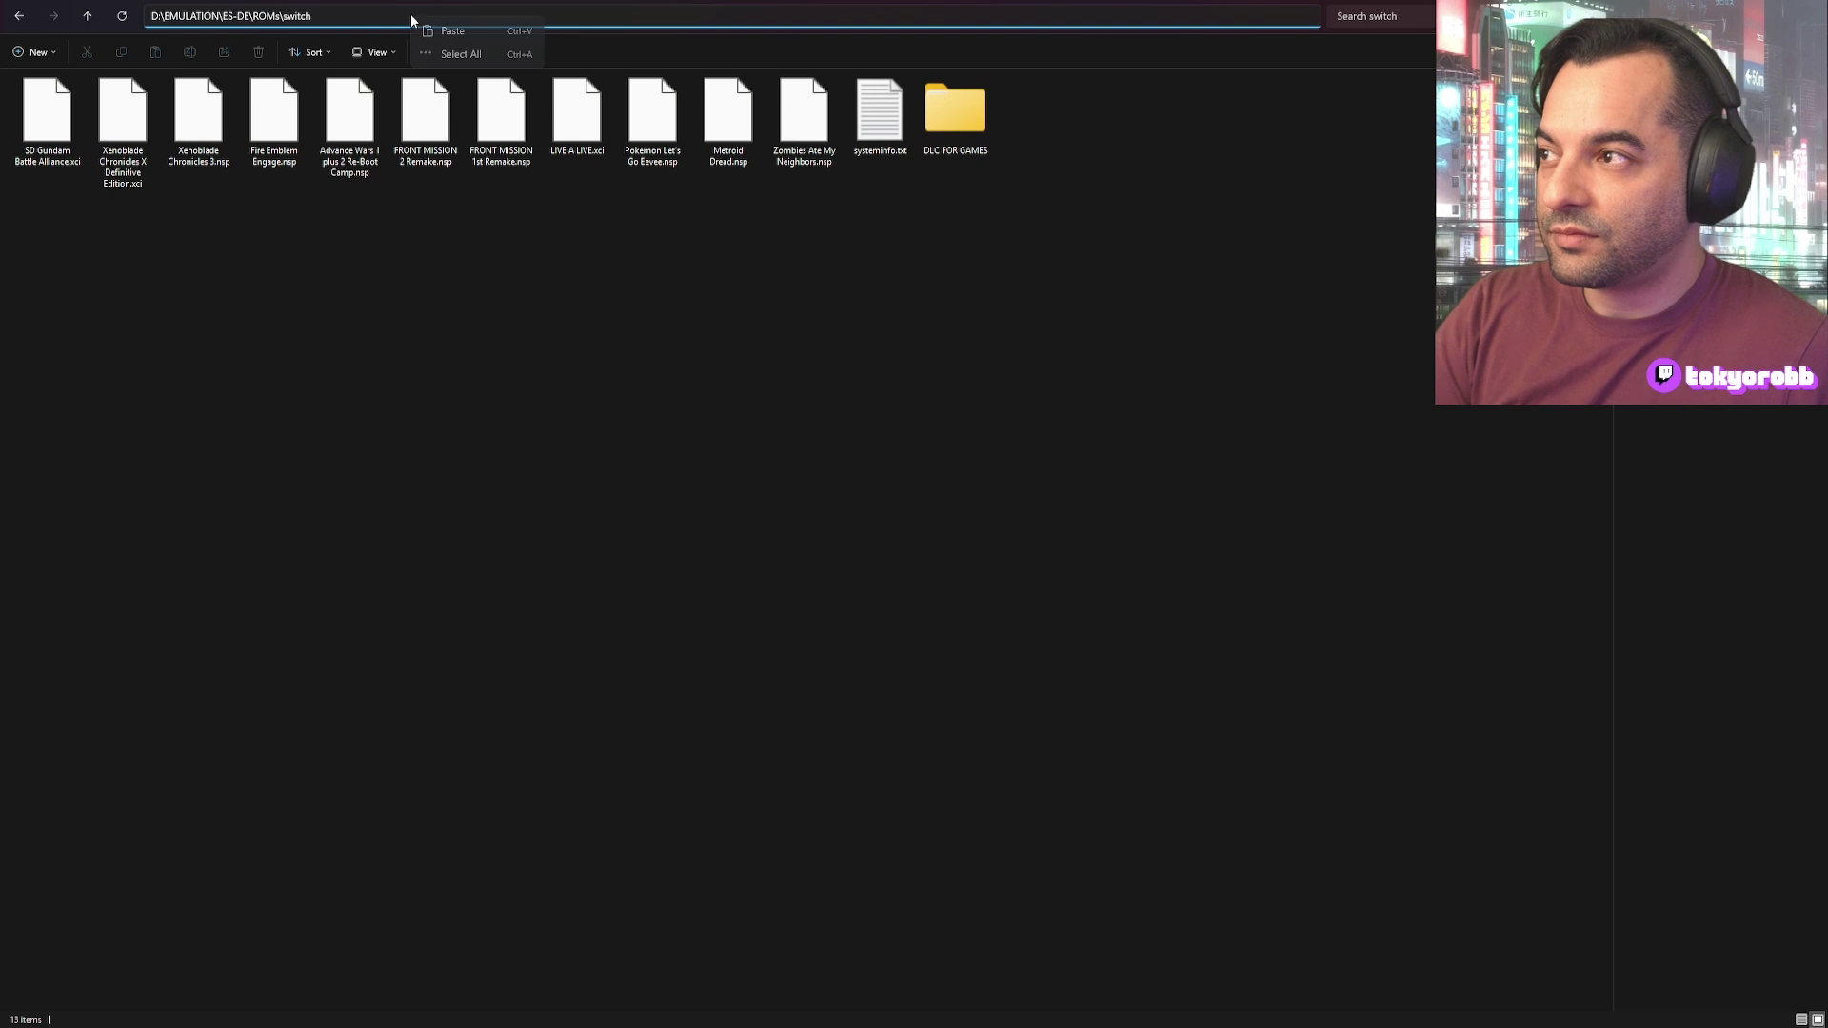
Step: Return to the custom_systems folder inside ES-DE\ES-DE and open es_systems.xml in Notepad
click(19, 17)
click(19, 16)
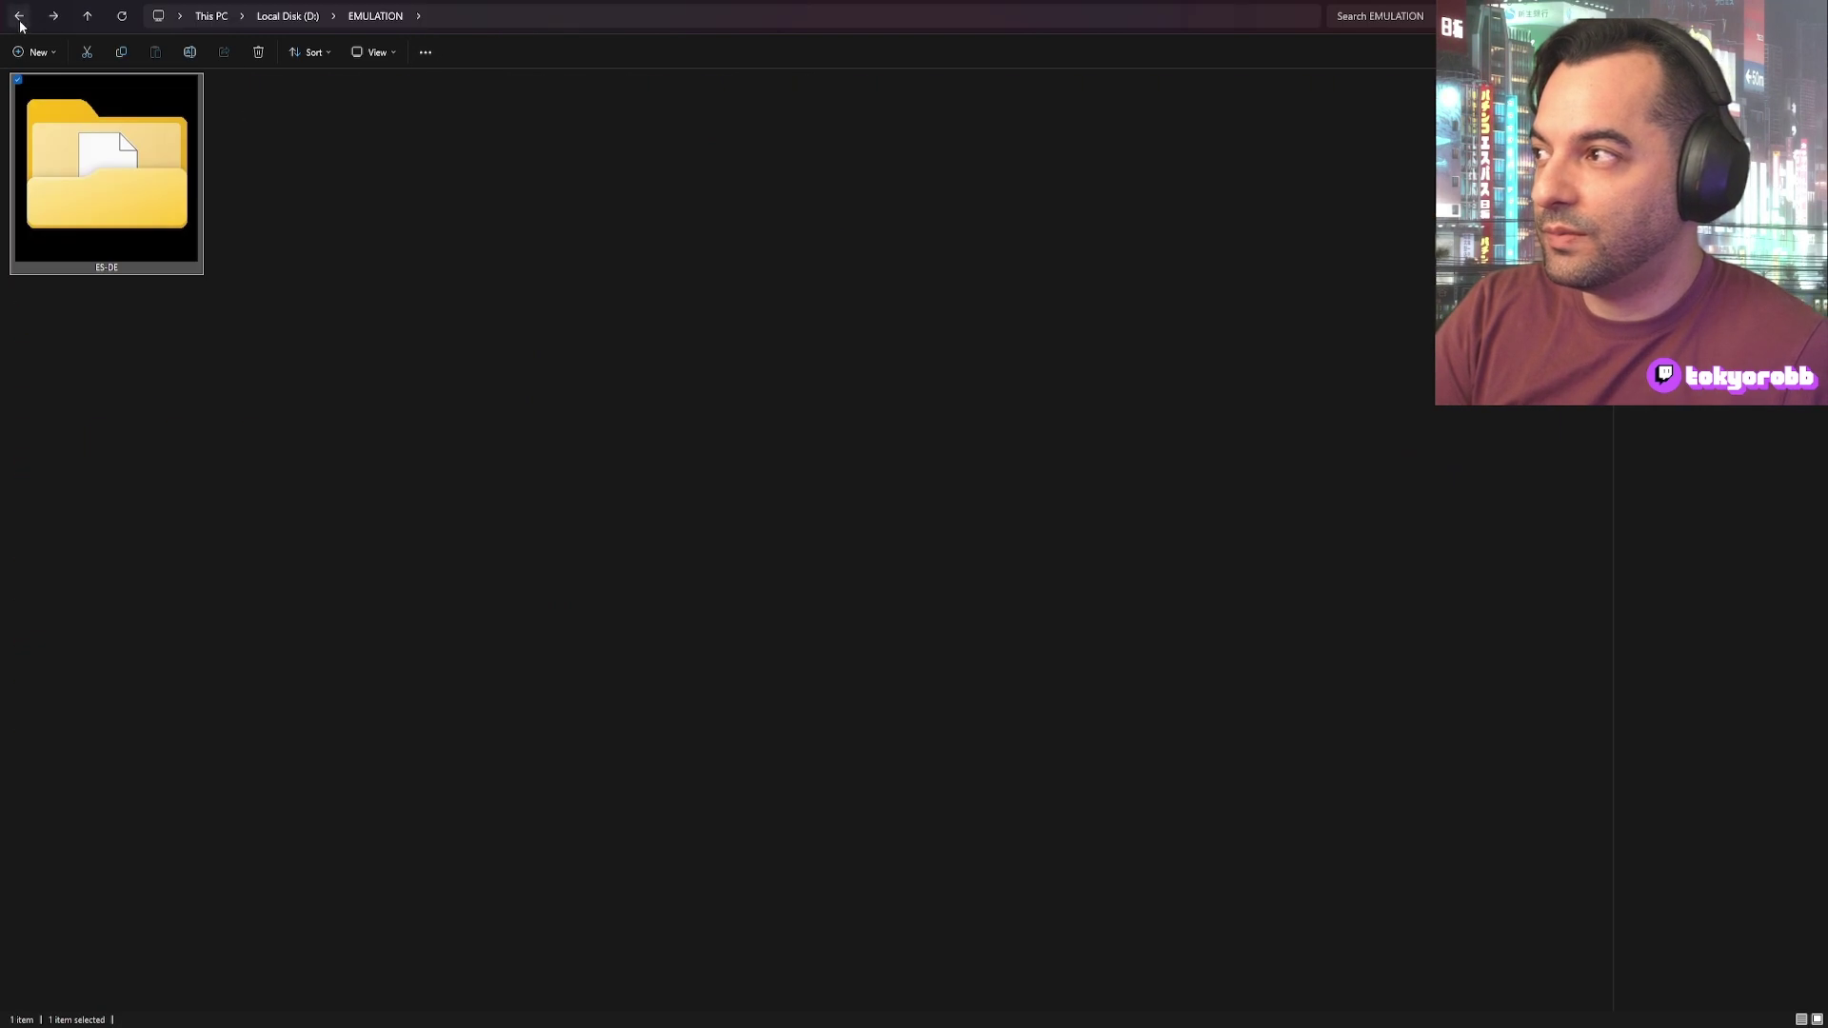
click(20, 20)
double_click(180, 130)
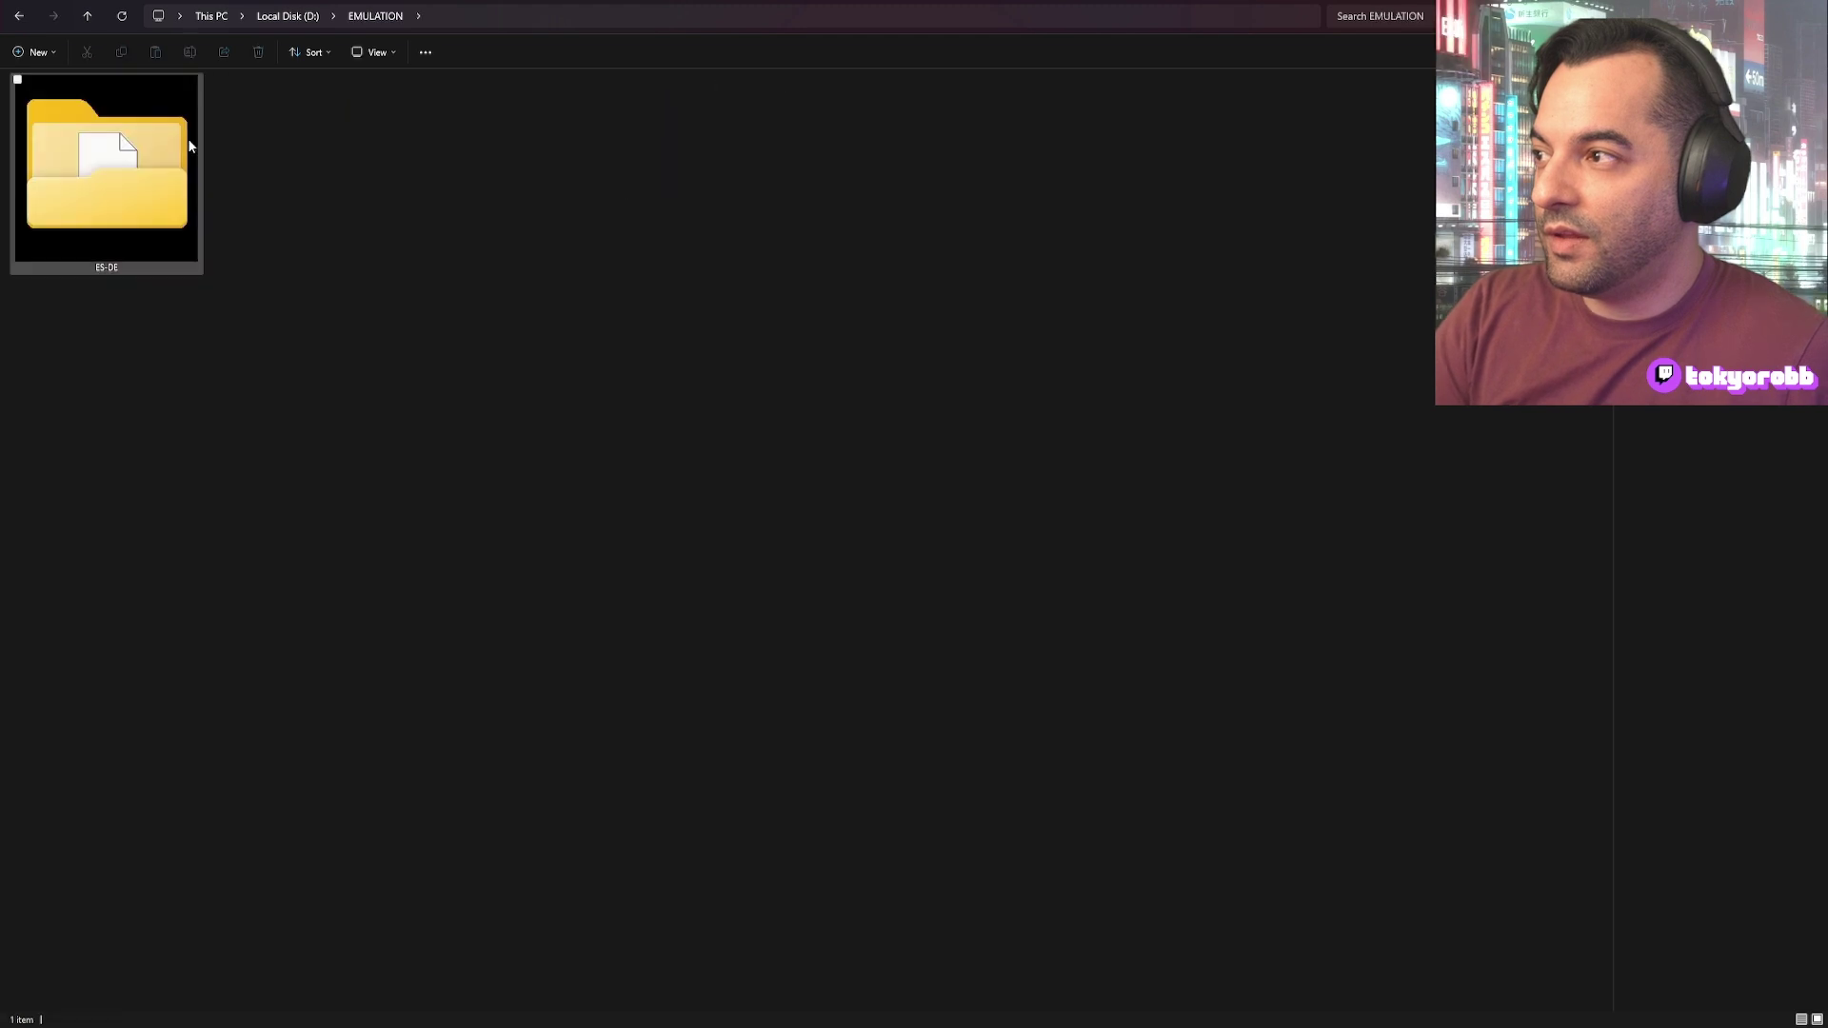
double_click(175, 155)
double_click(341, 181)
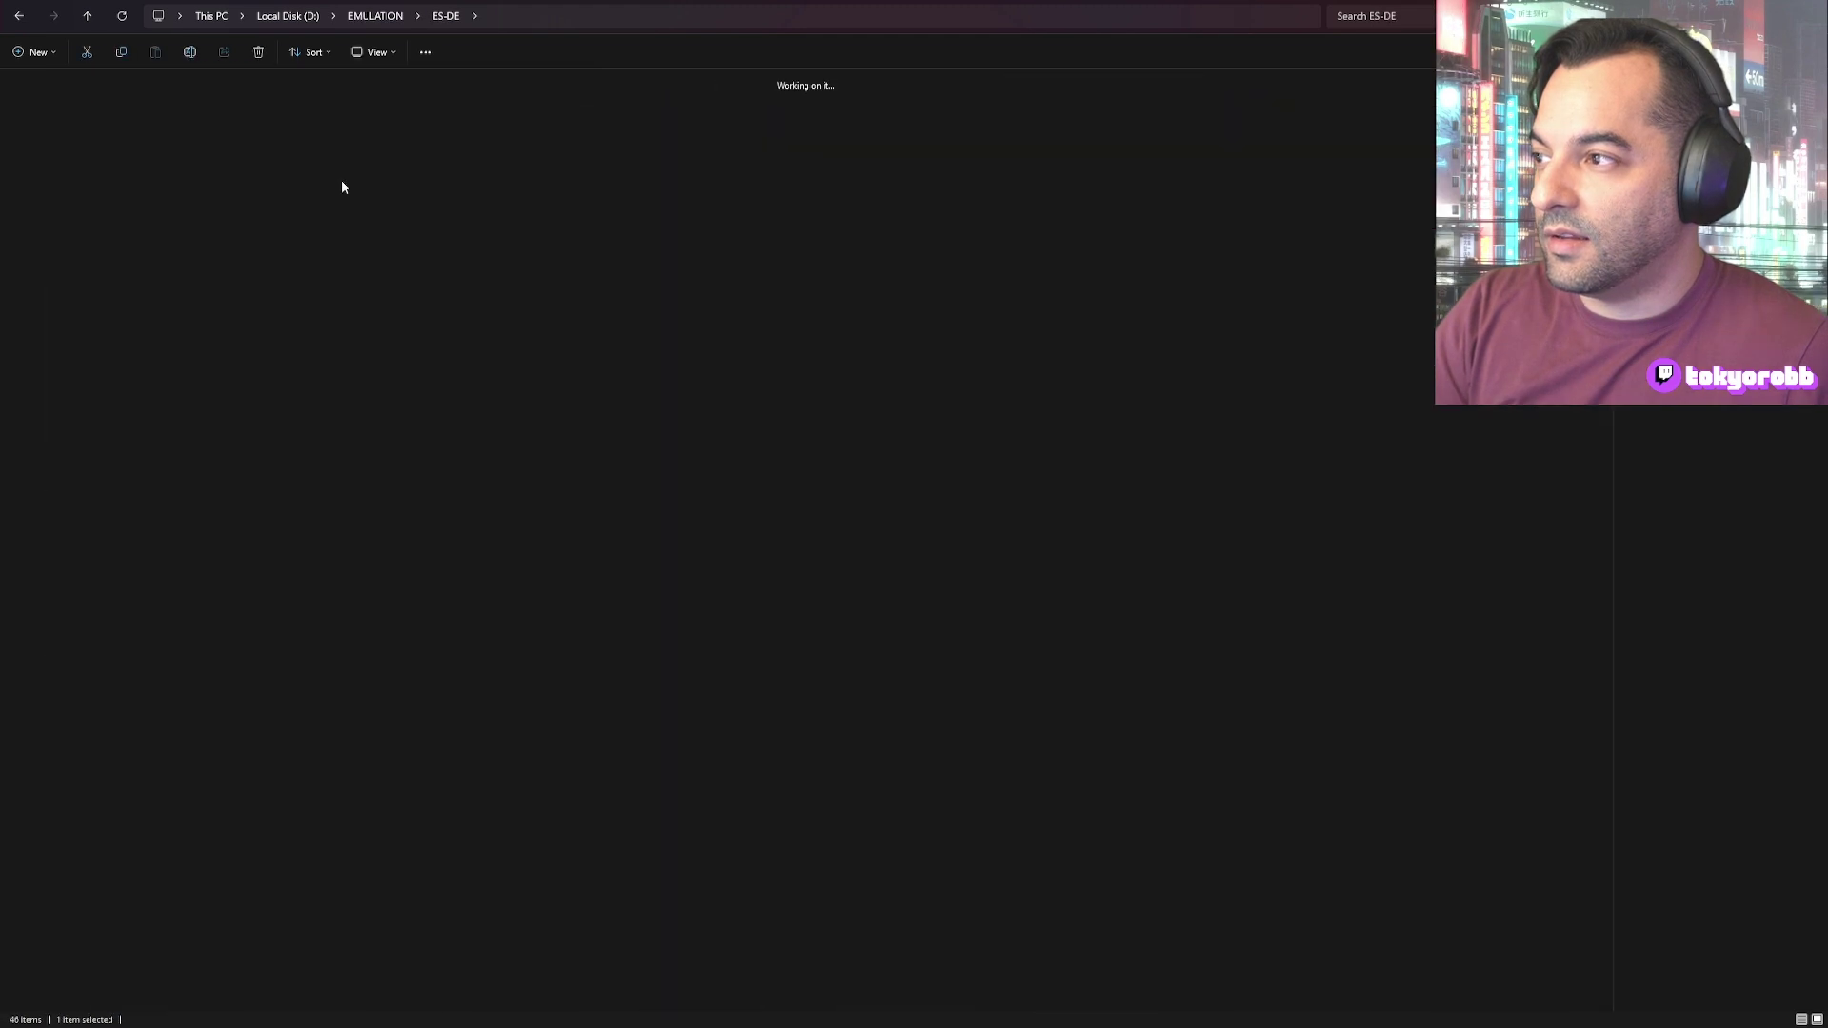
click(514, 194)
double_click(514, 194)
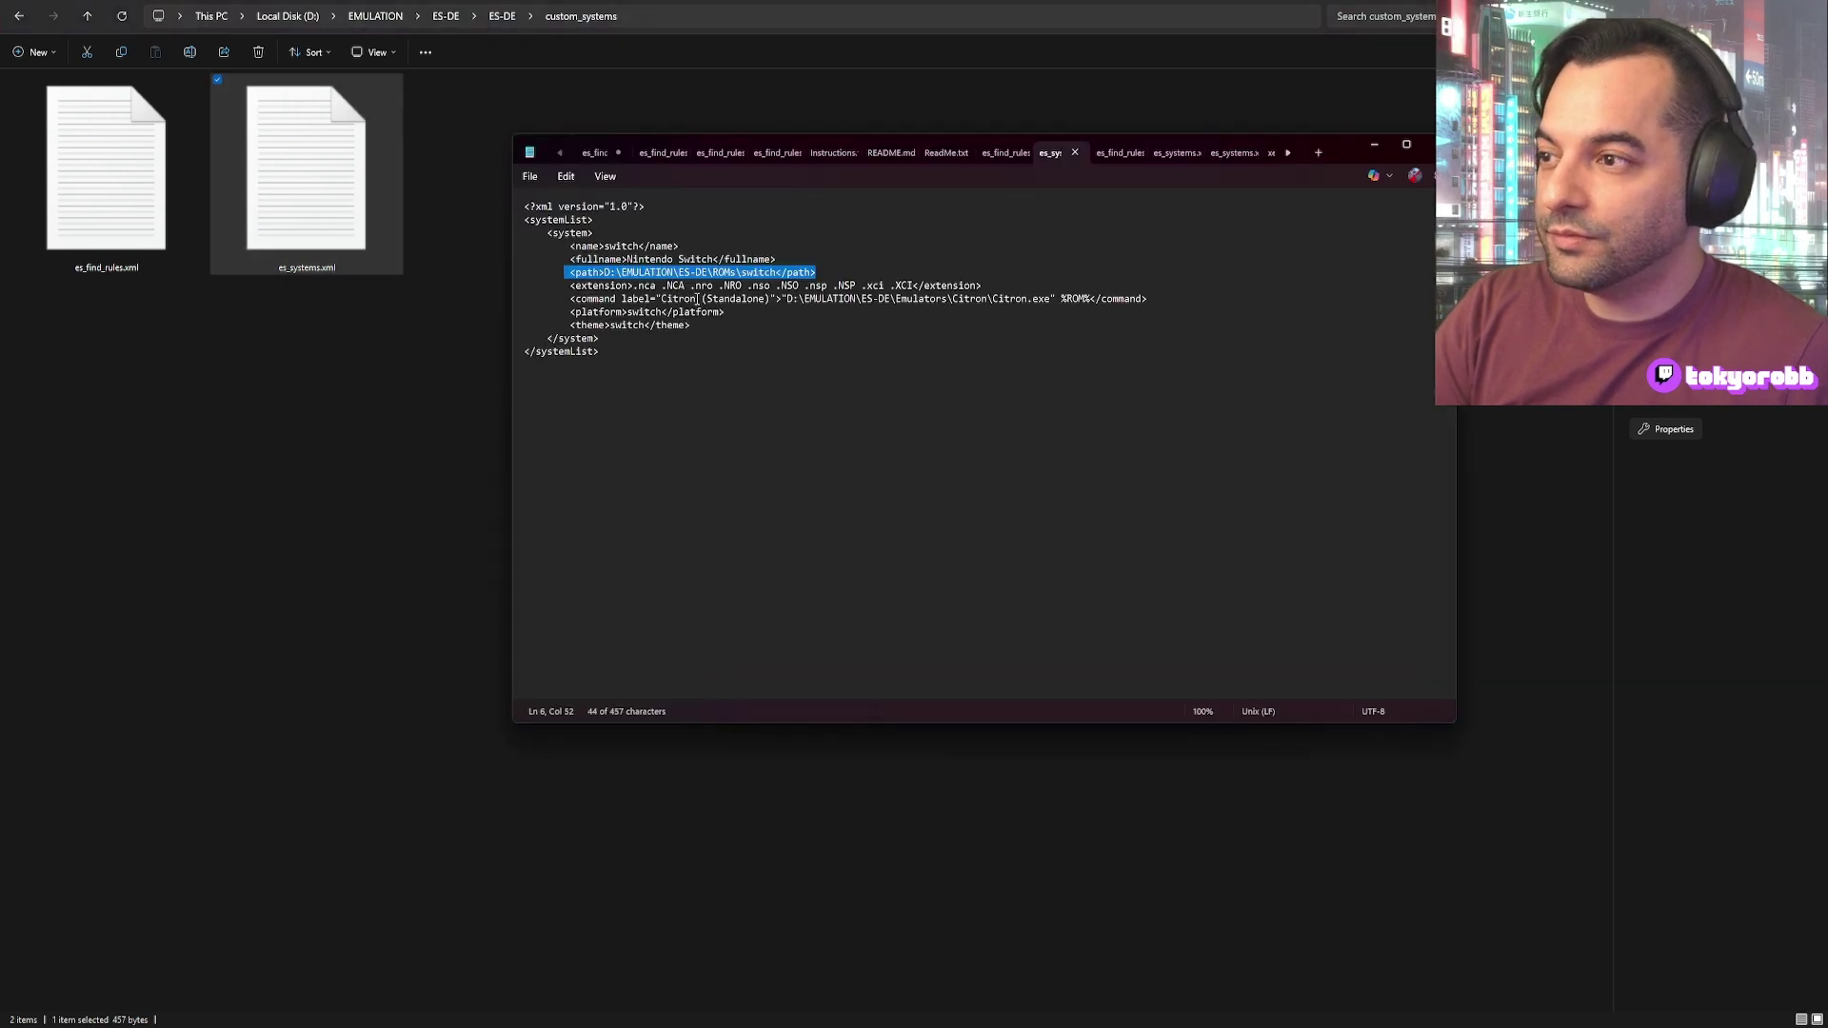
Step: Enlarge the es_systems.xml text and highlight the Switch ROM folder path between the path tags
ctrl+scroll(715, 336, up, 7)
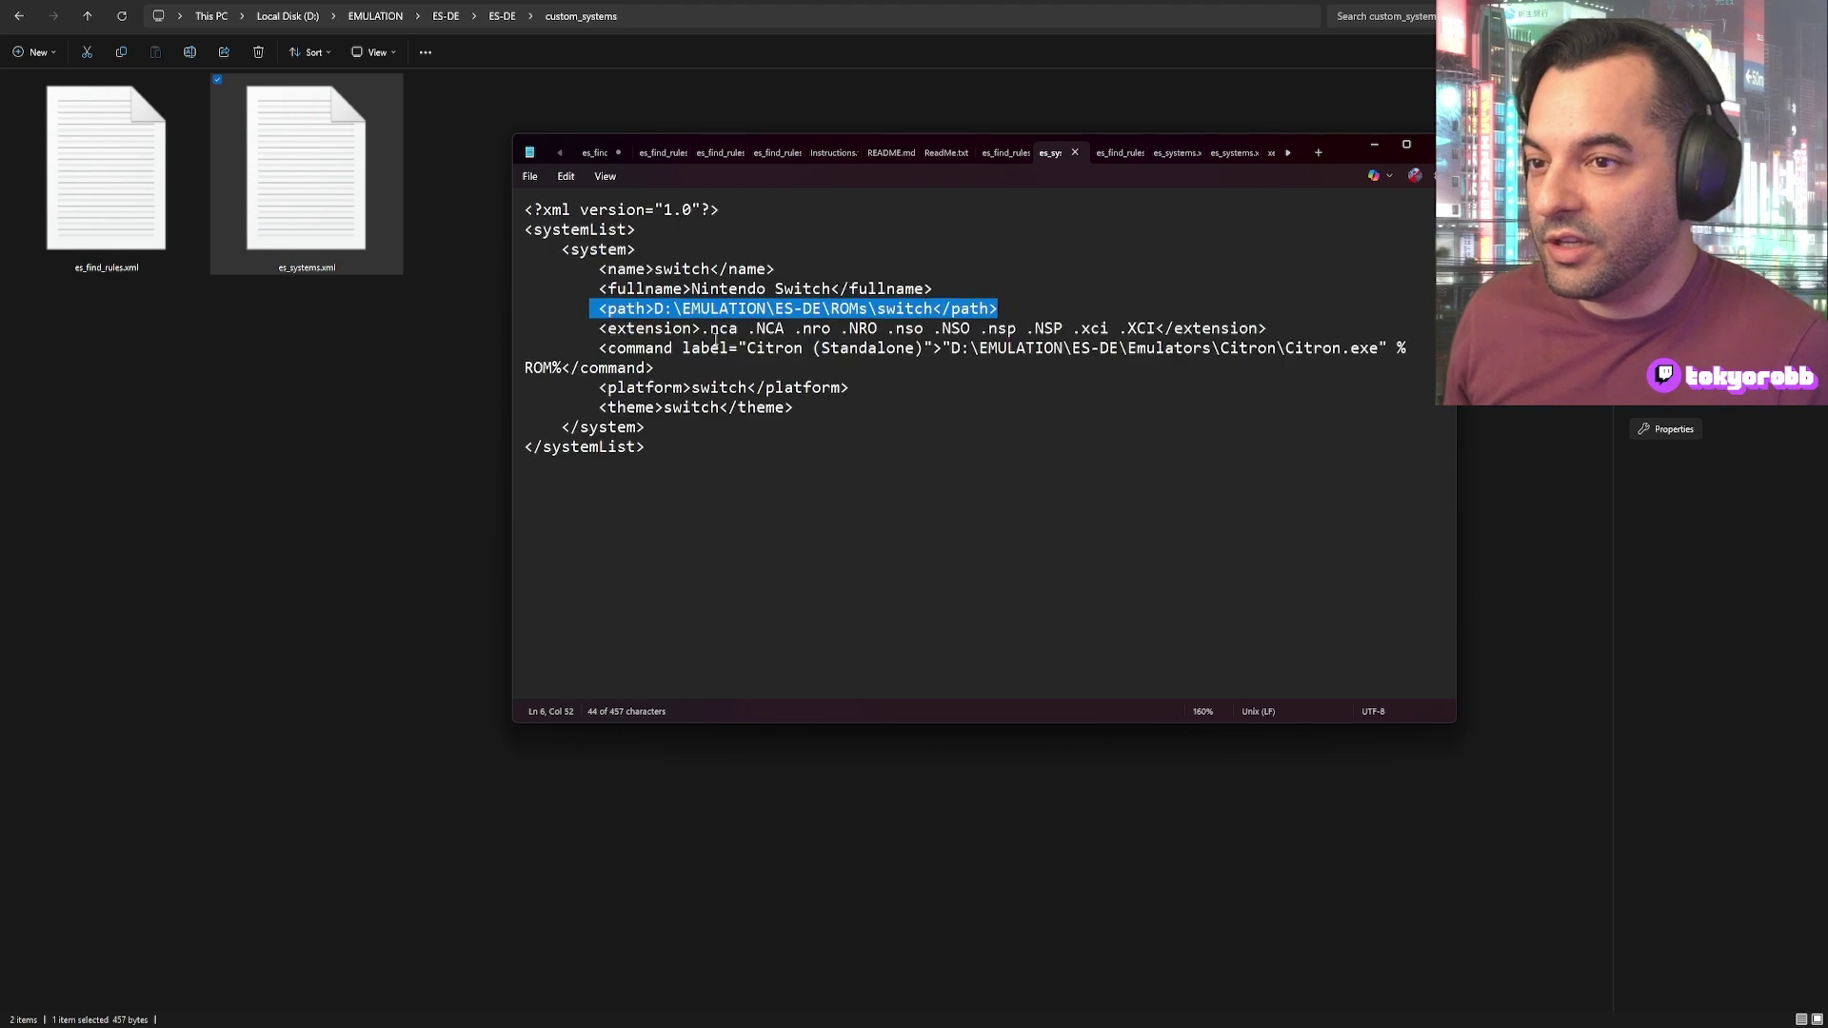
ctrl+scroll(716, 338, down, 1)
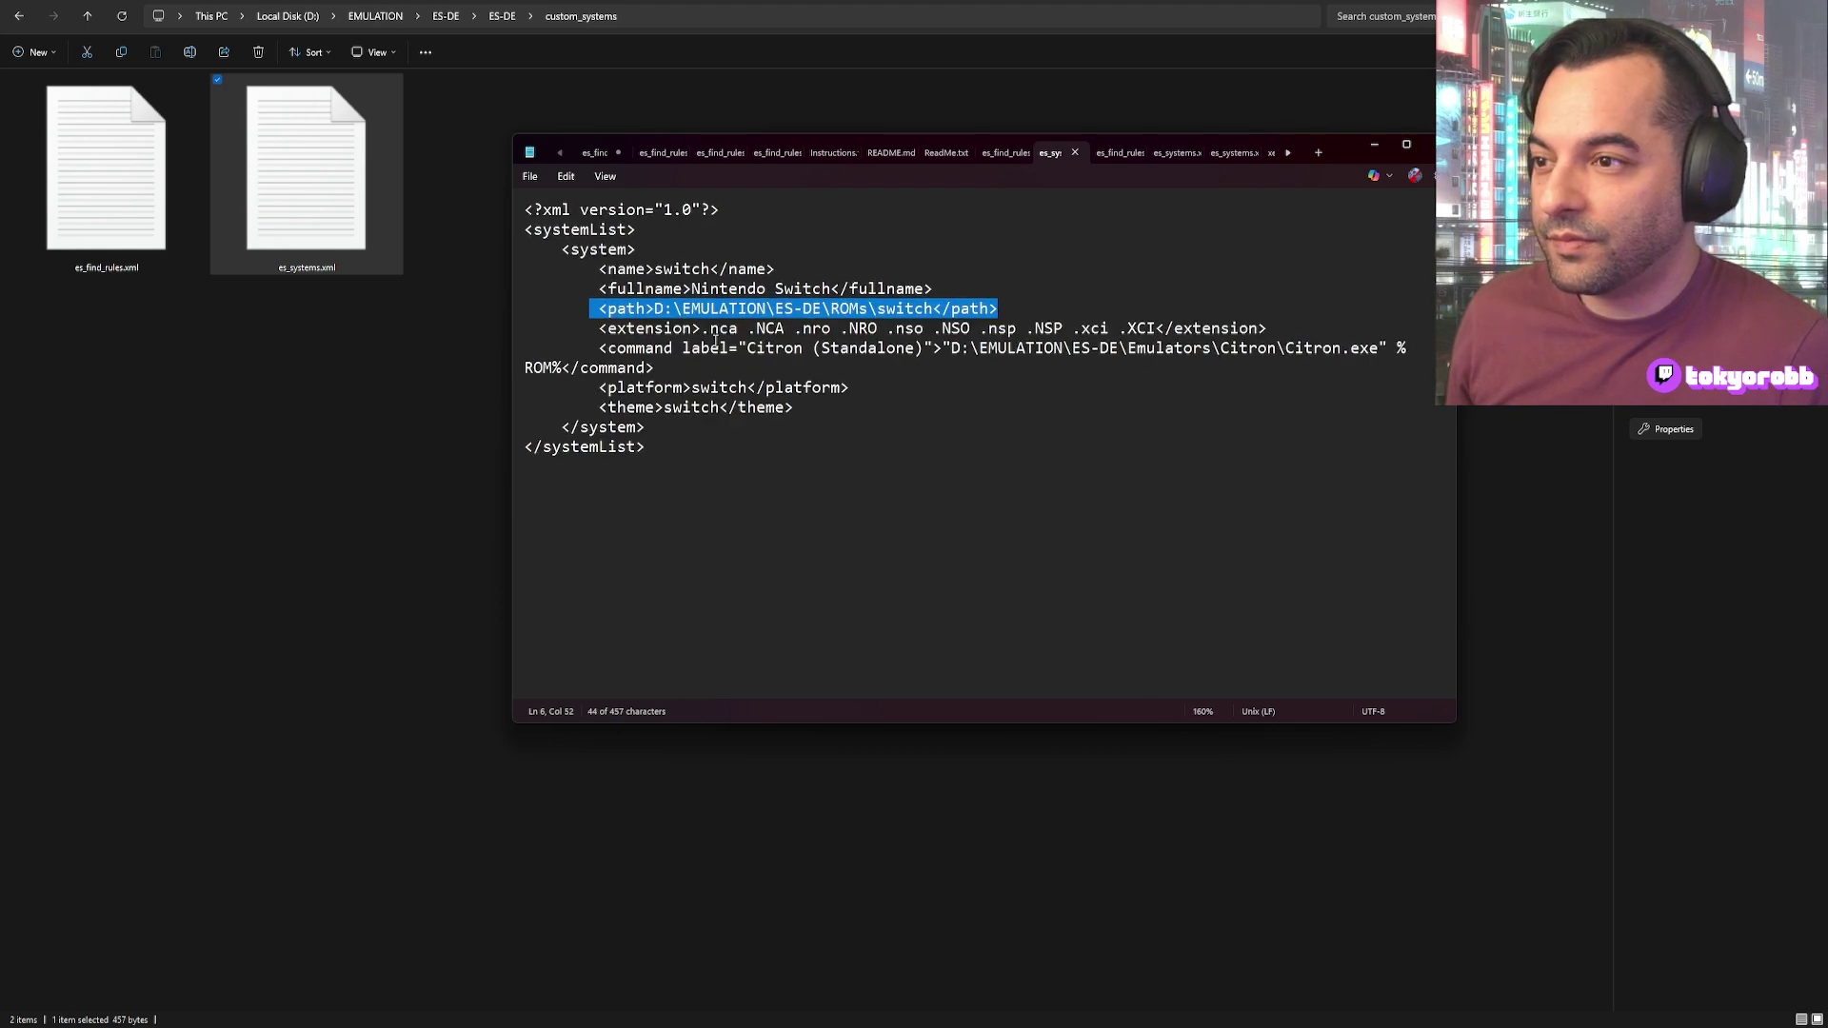
click(960, 315)
drag(654, 308, 927, 310)
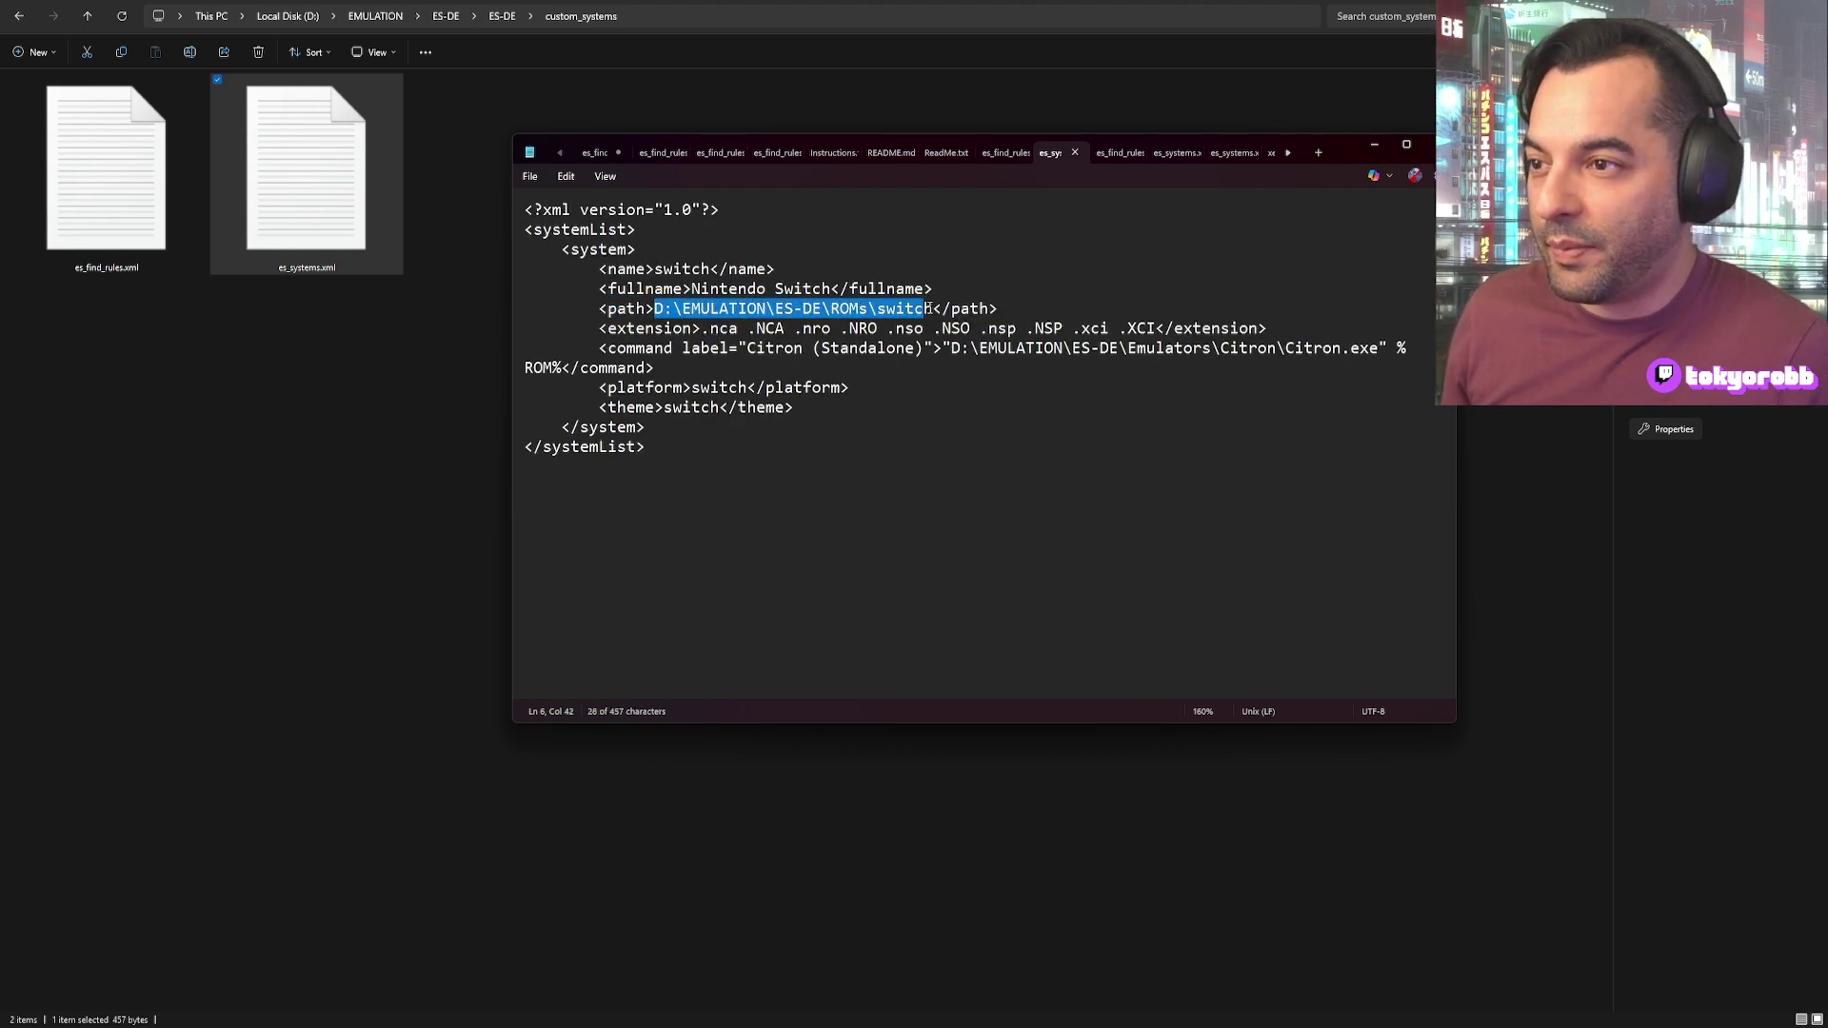
Step: Copy the Switch ROM folder path D:\EMULATION\ES-DE\ROMs\switch and paste it after the closing path tag in es_systems.xml
key(ctrl+c)
click(1017, 305)
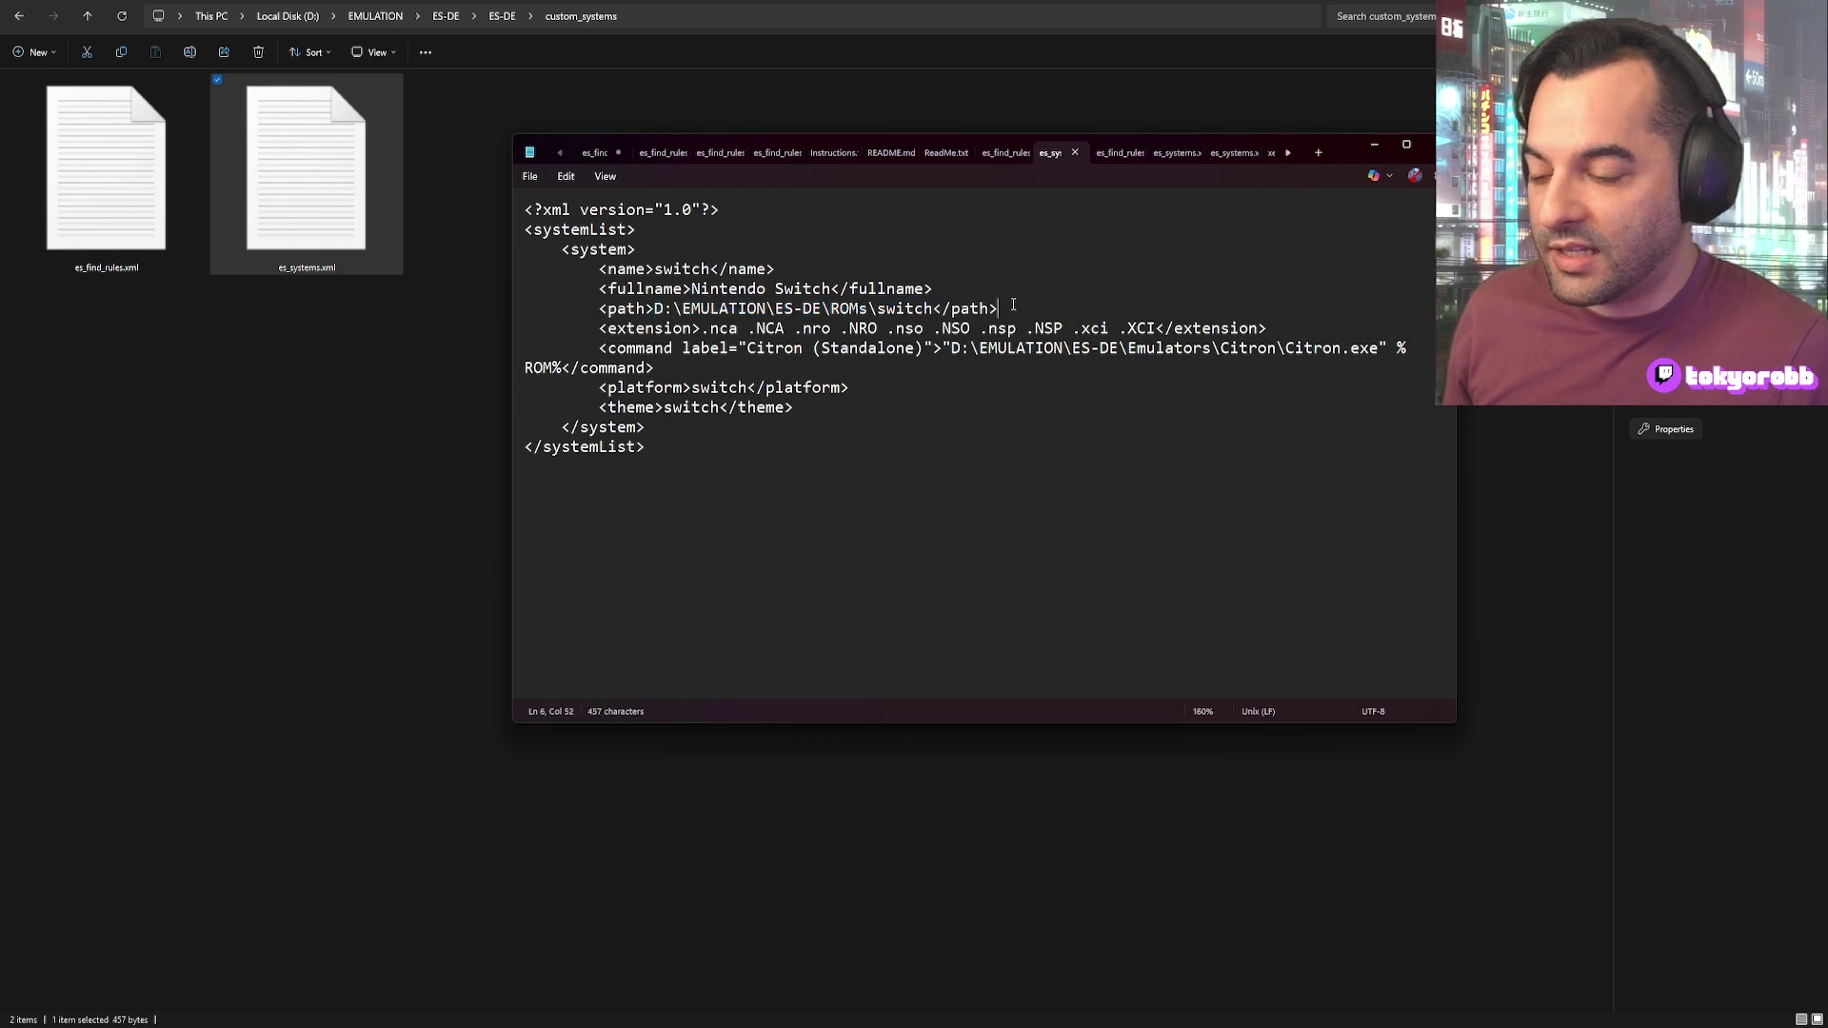
key(ctrl+v)
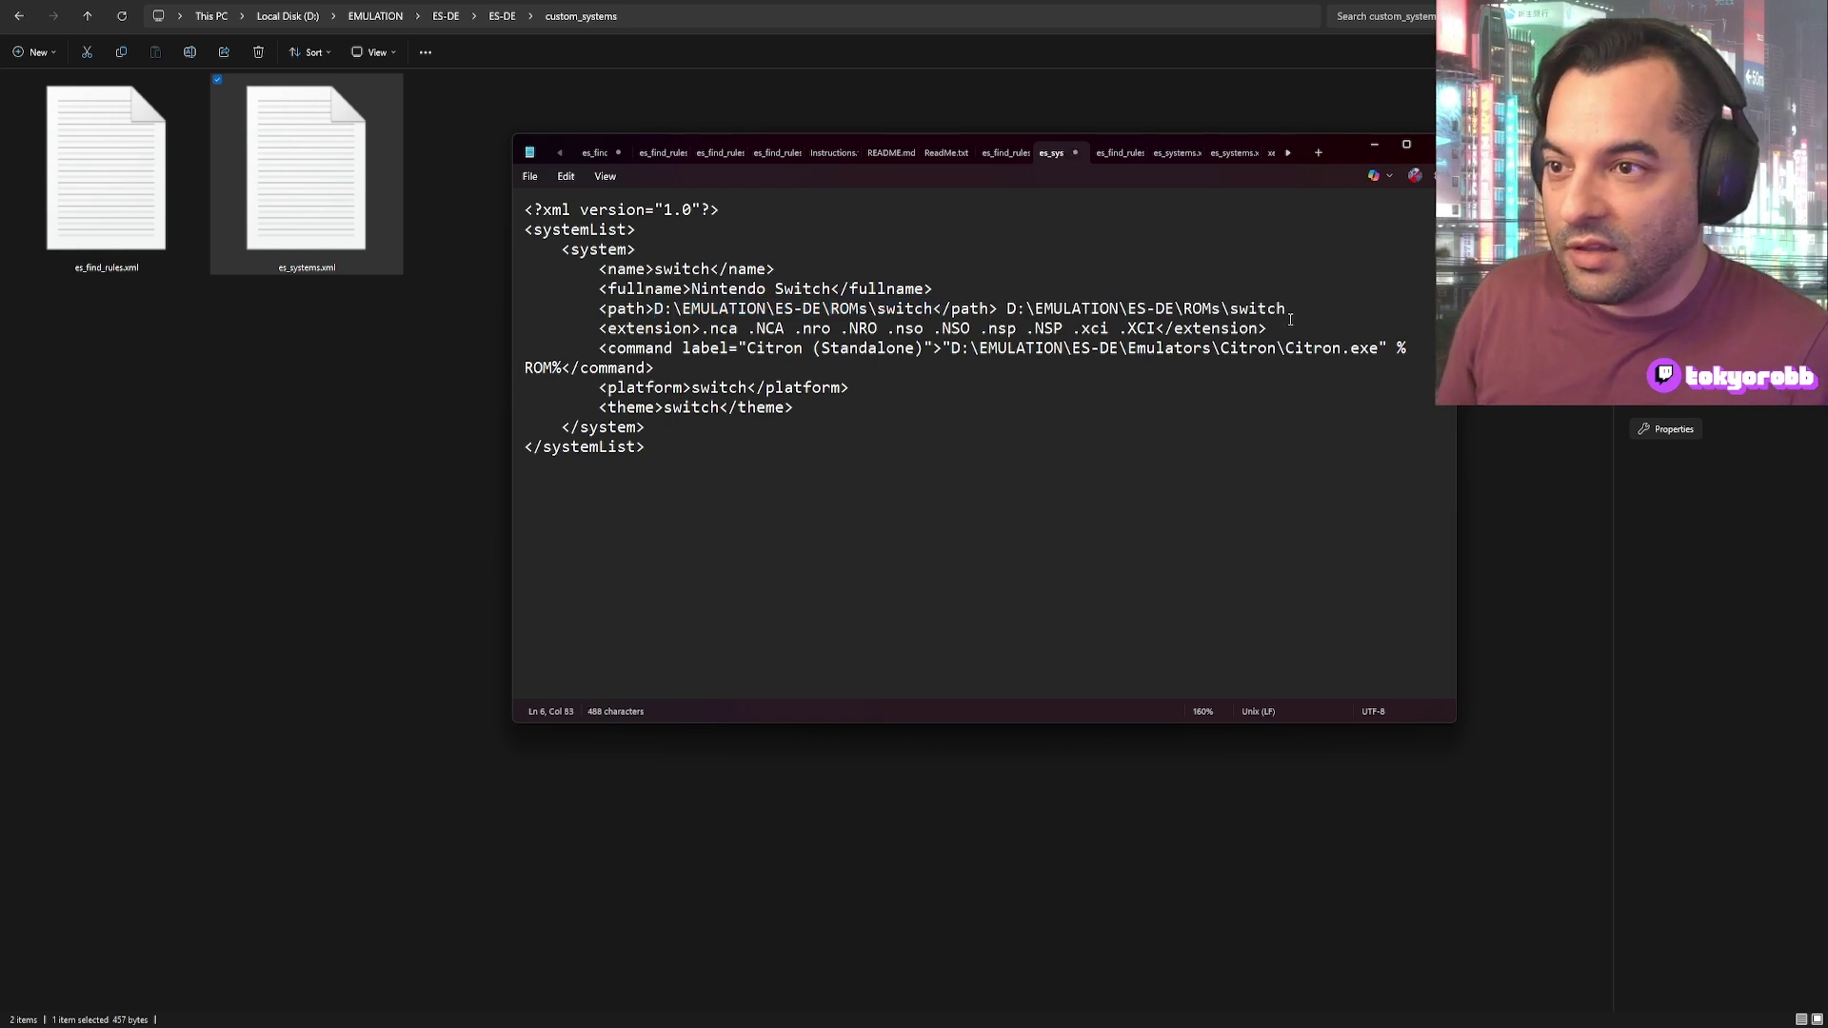
Step: Enlarge the es_systems.xml text and highlight the closing path tag and the ROM folder path in front of it
drag(1286, 309, 943, 309)
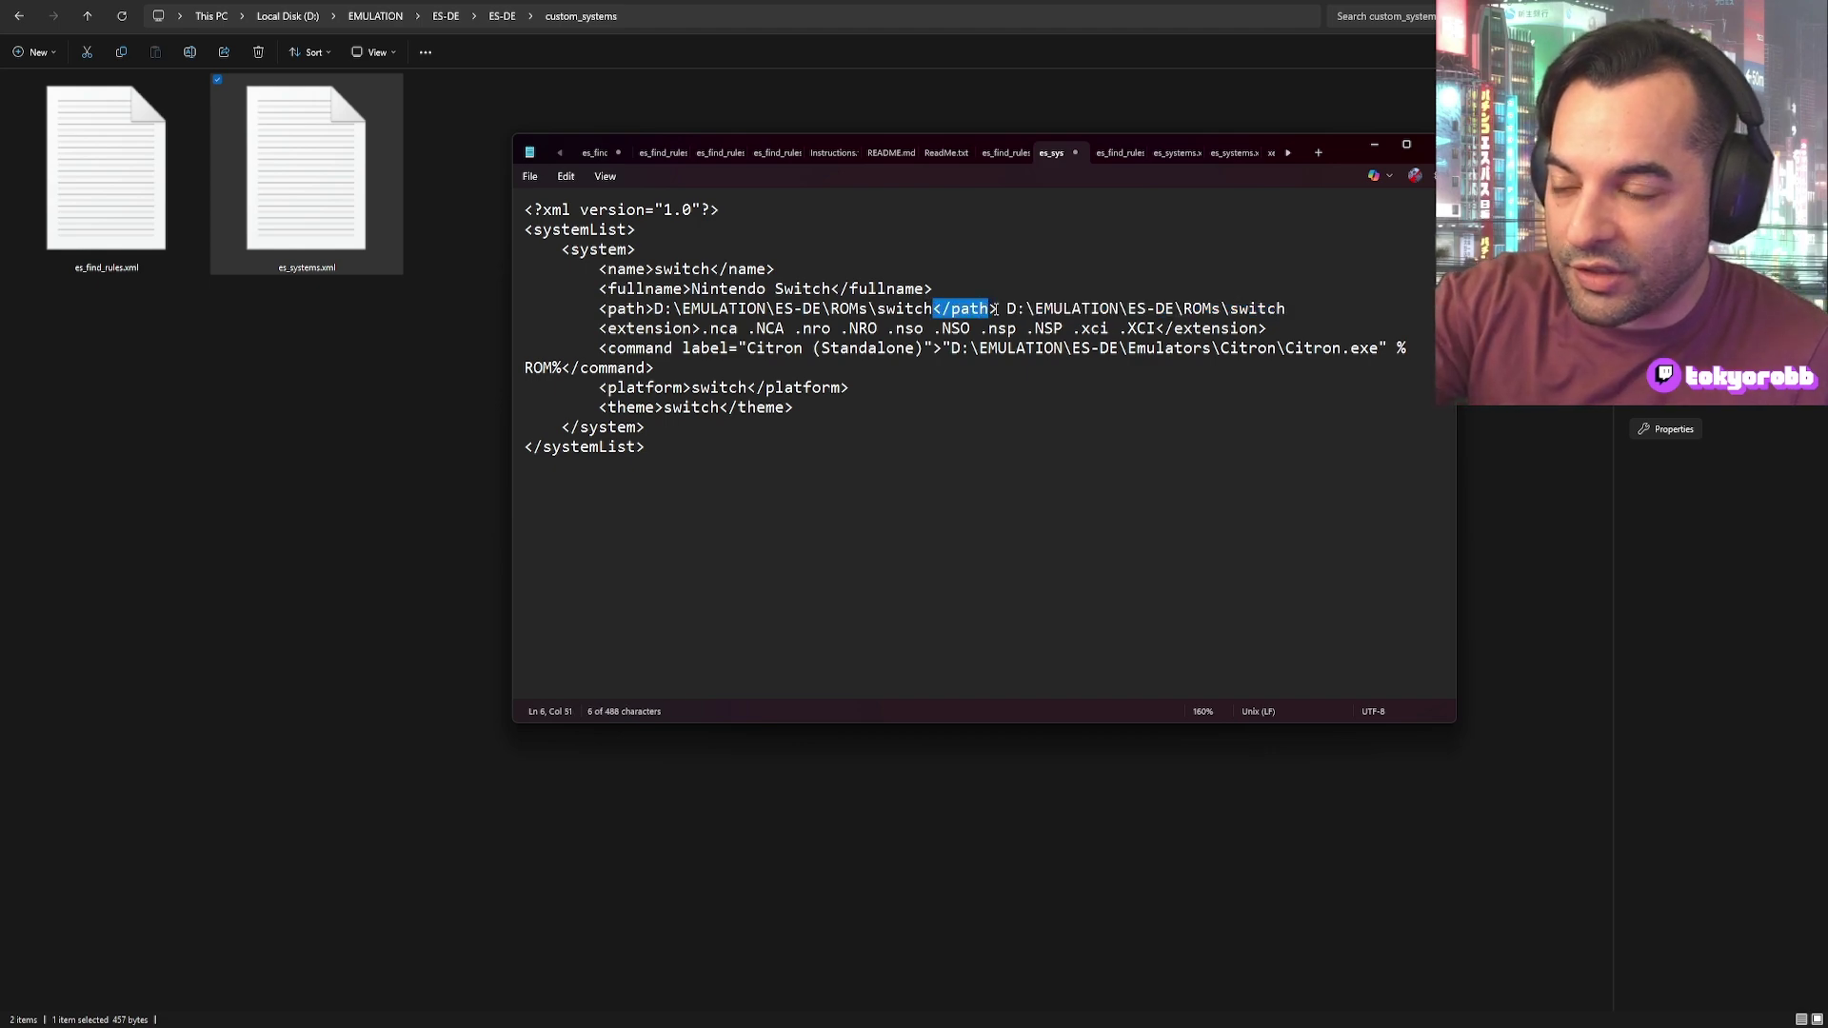
scroll(998, 315, up, 6)
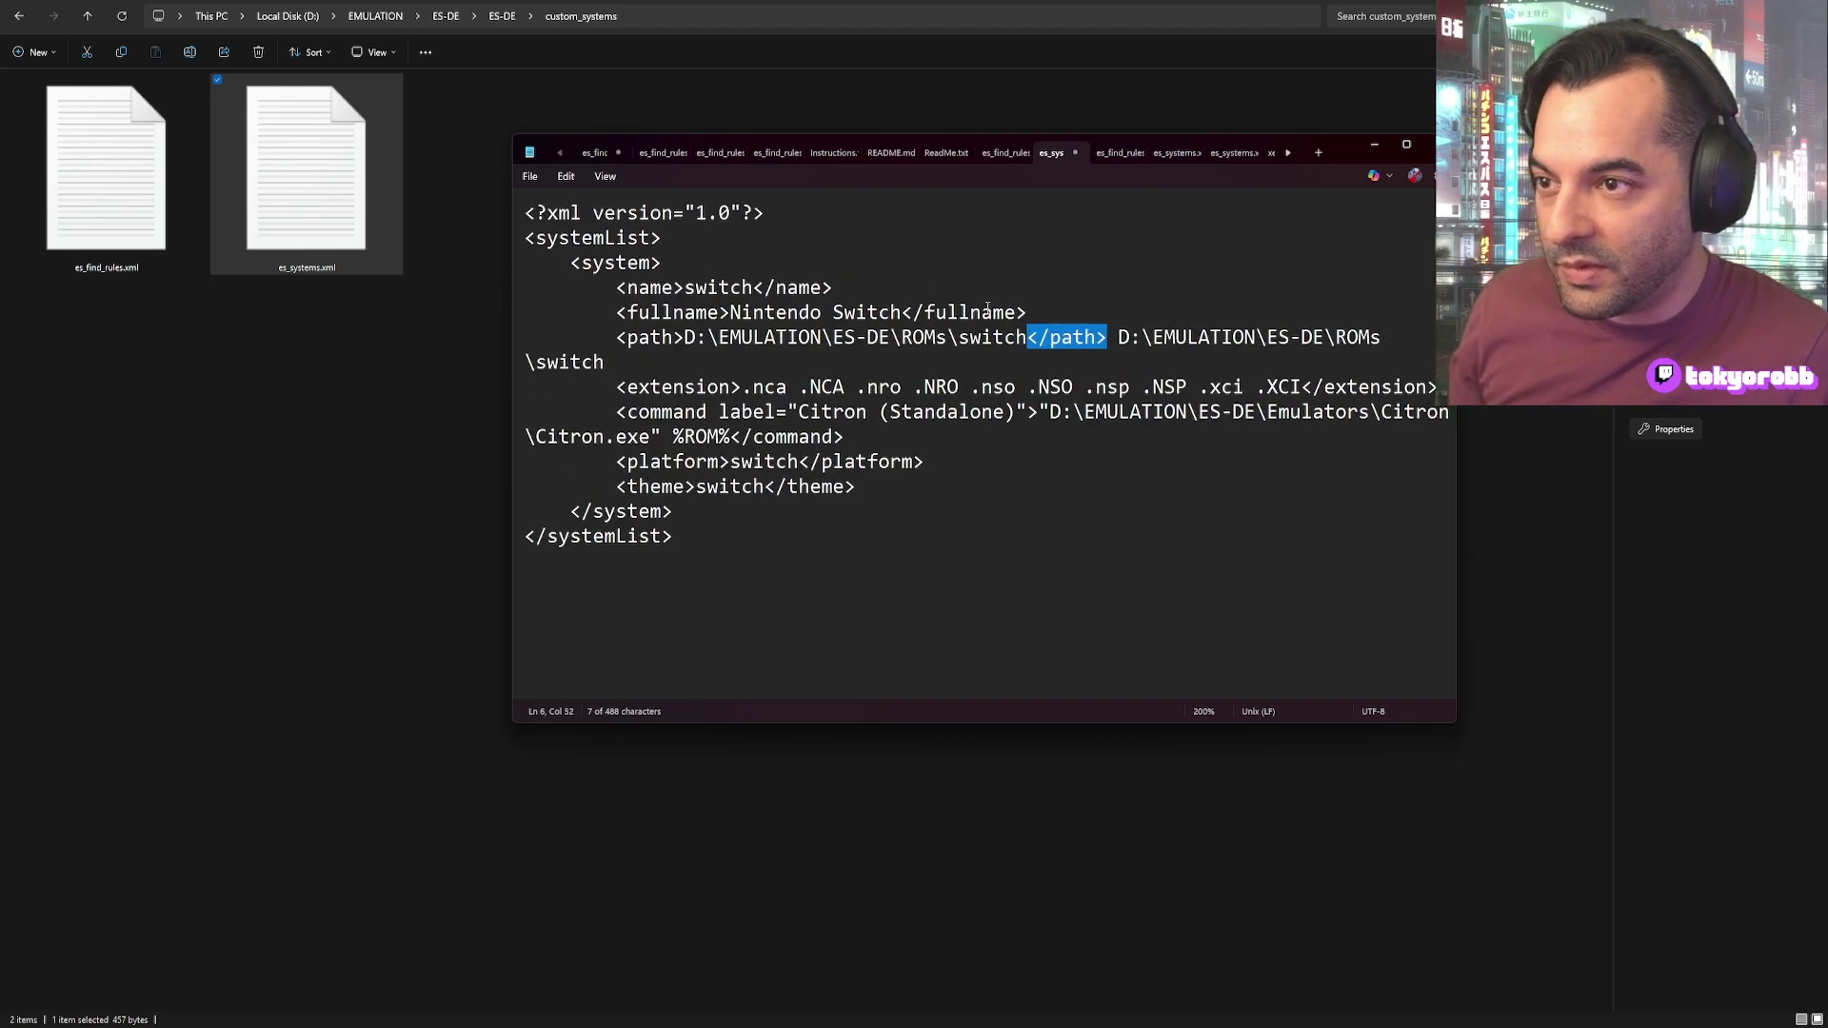
scroll(1097, 354, up, 3)
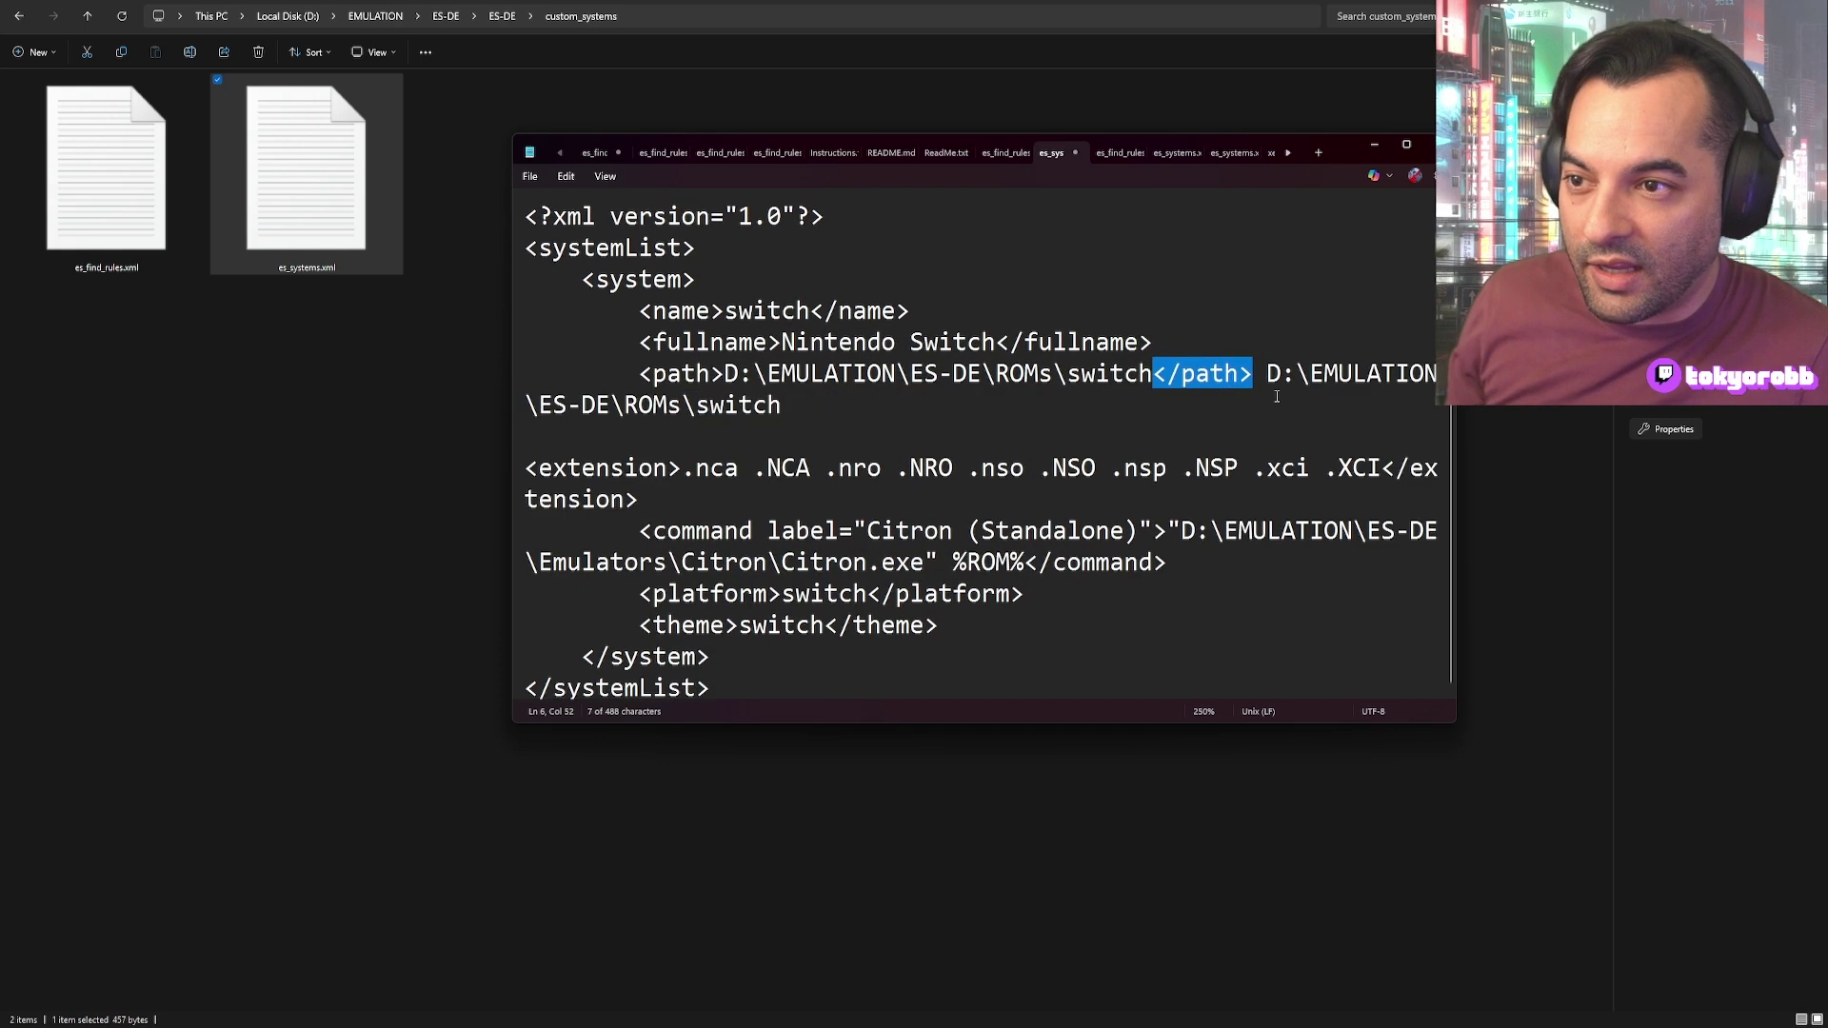
drag(1153, 374, 873, 376)
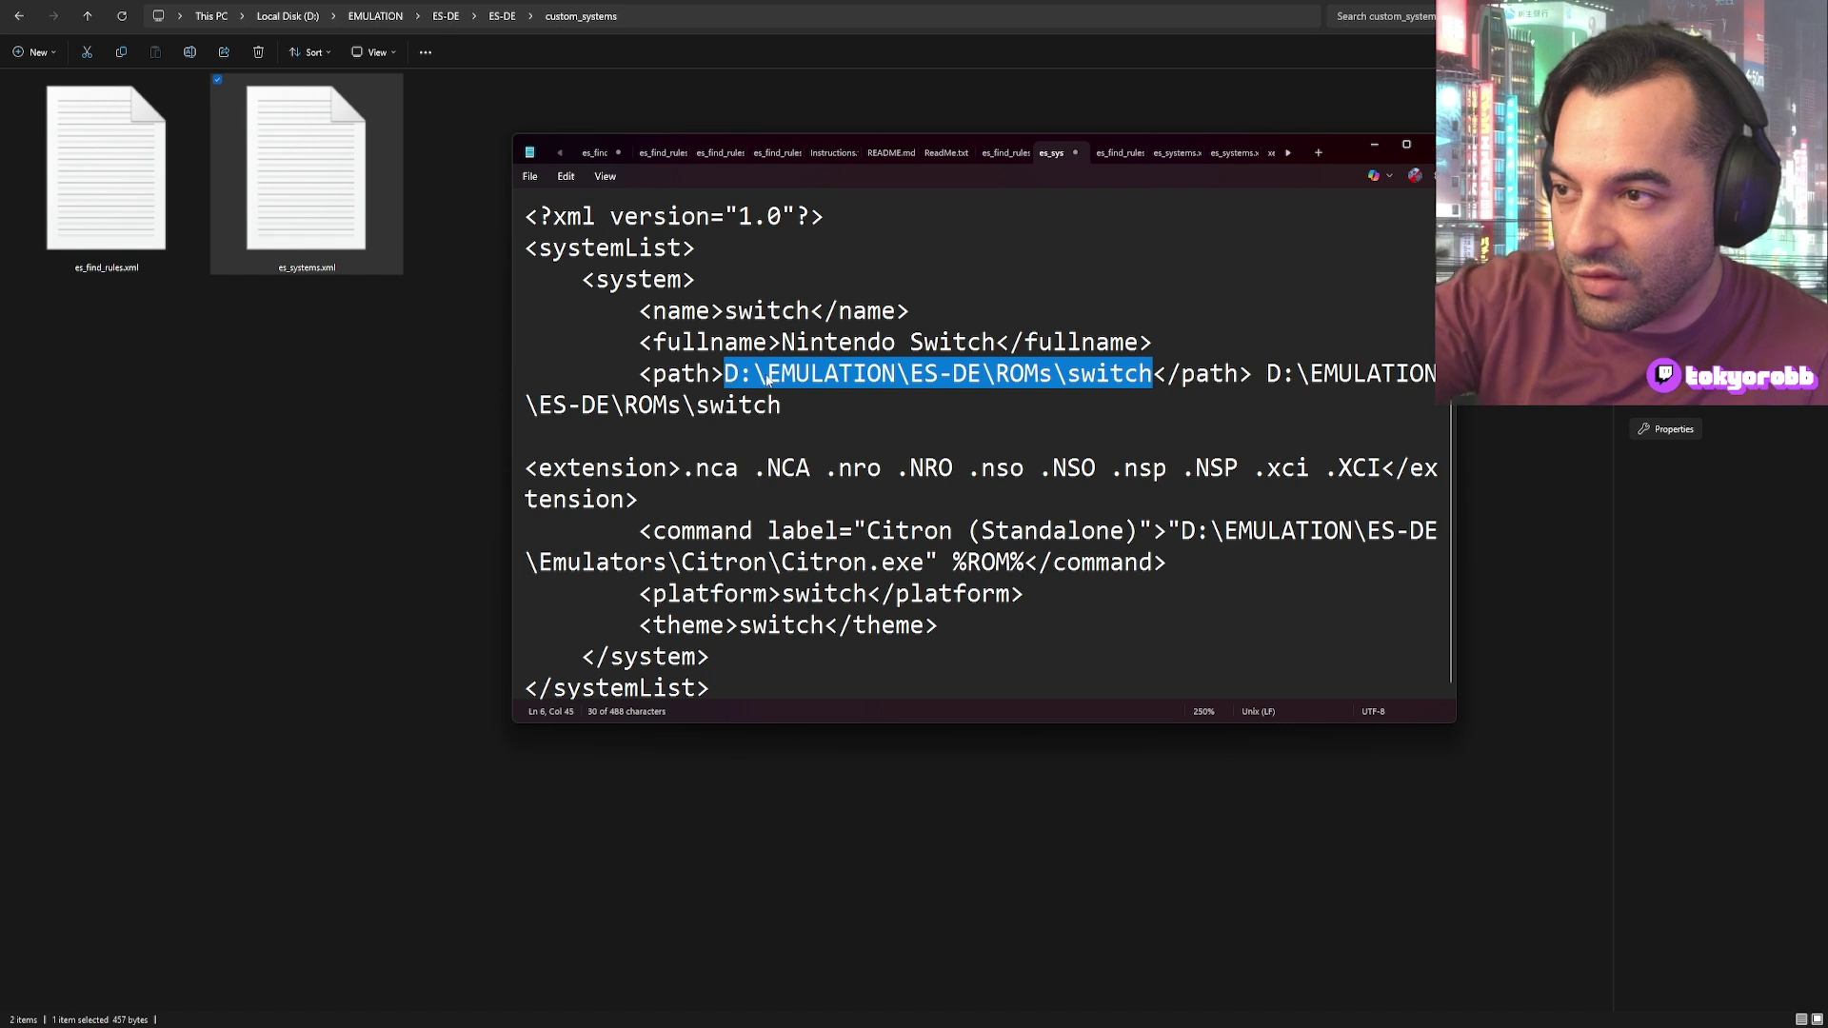
click(1253, 374)
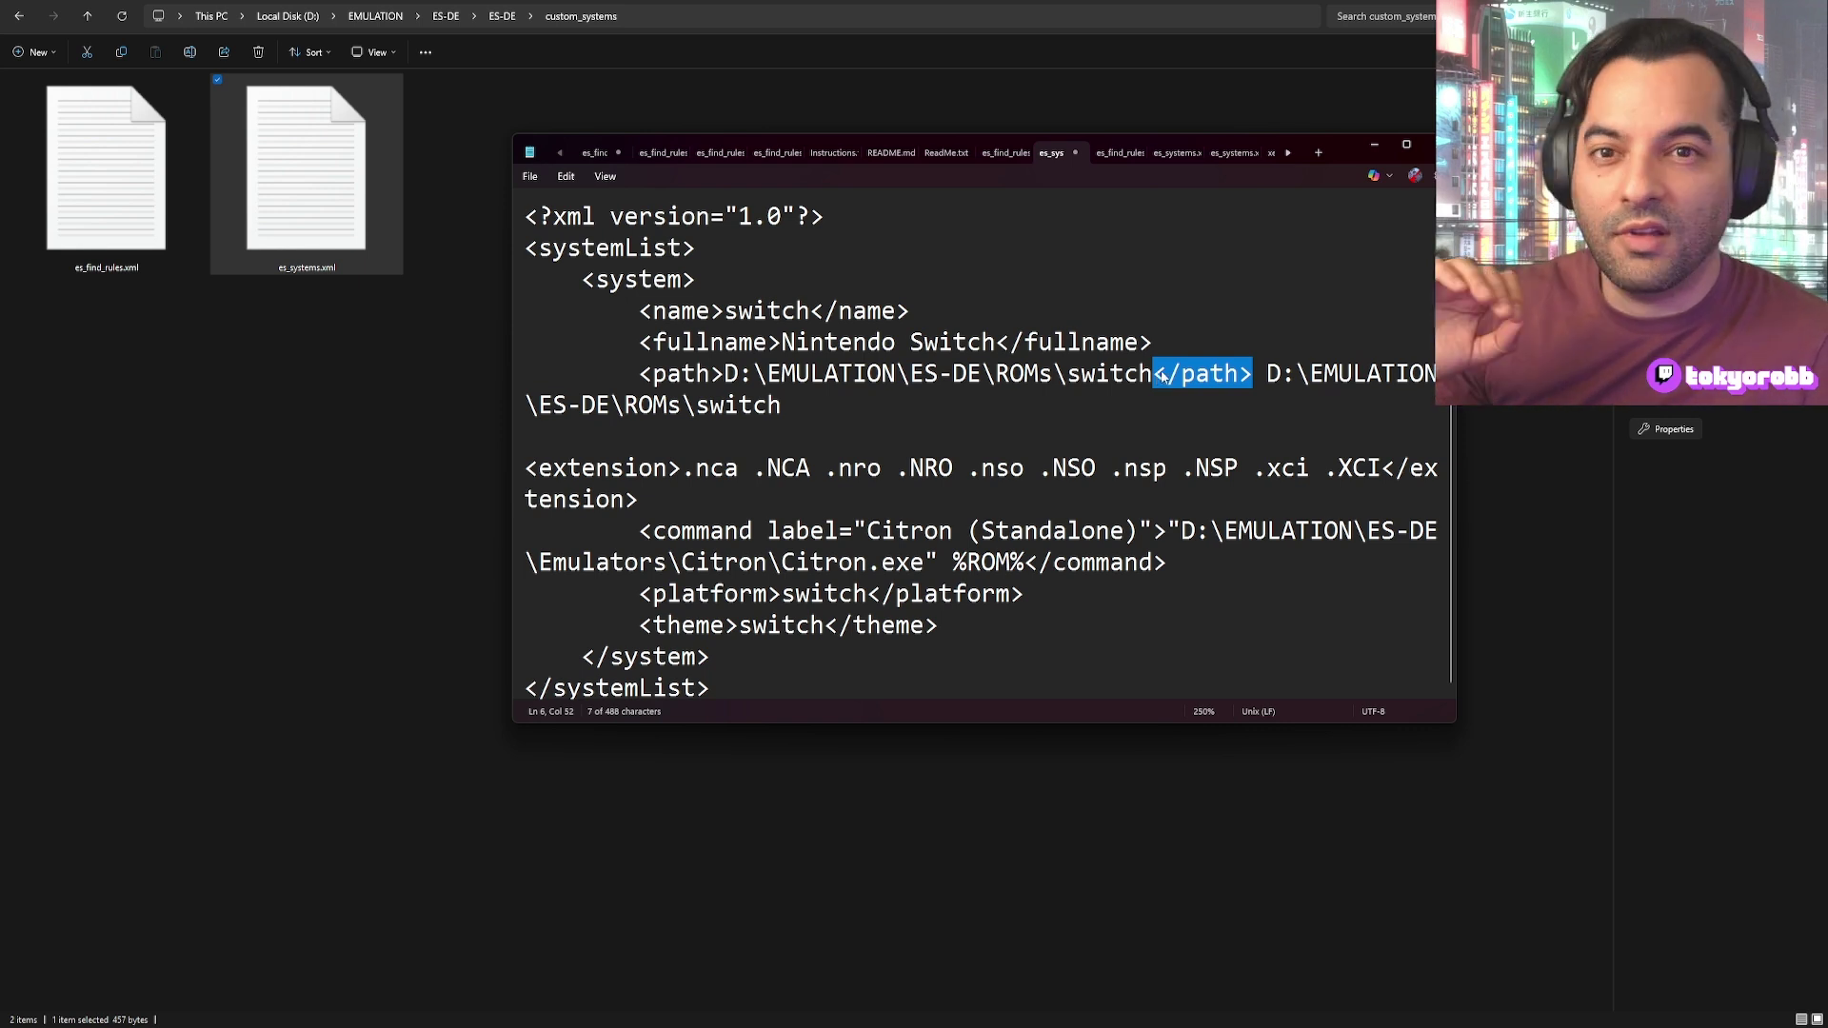
Step: Close and reopen Notepad, and delete the extra ROM folder path after the closing path tag in es_systems.xml
click(1438, 145)
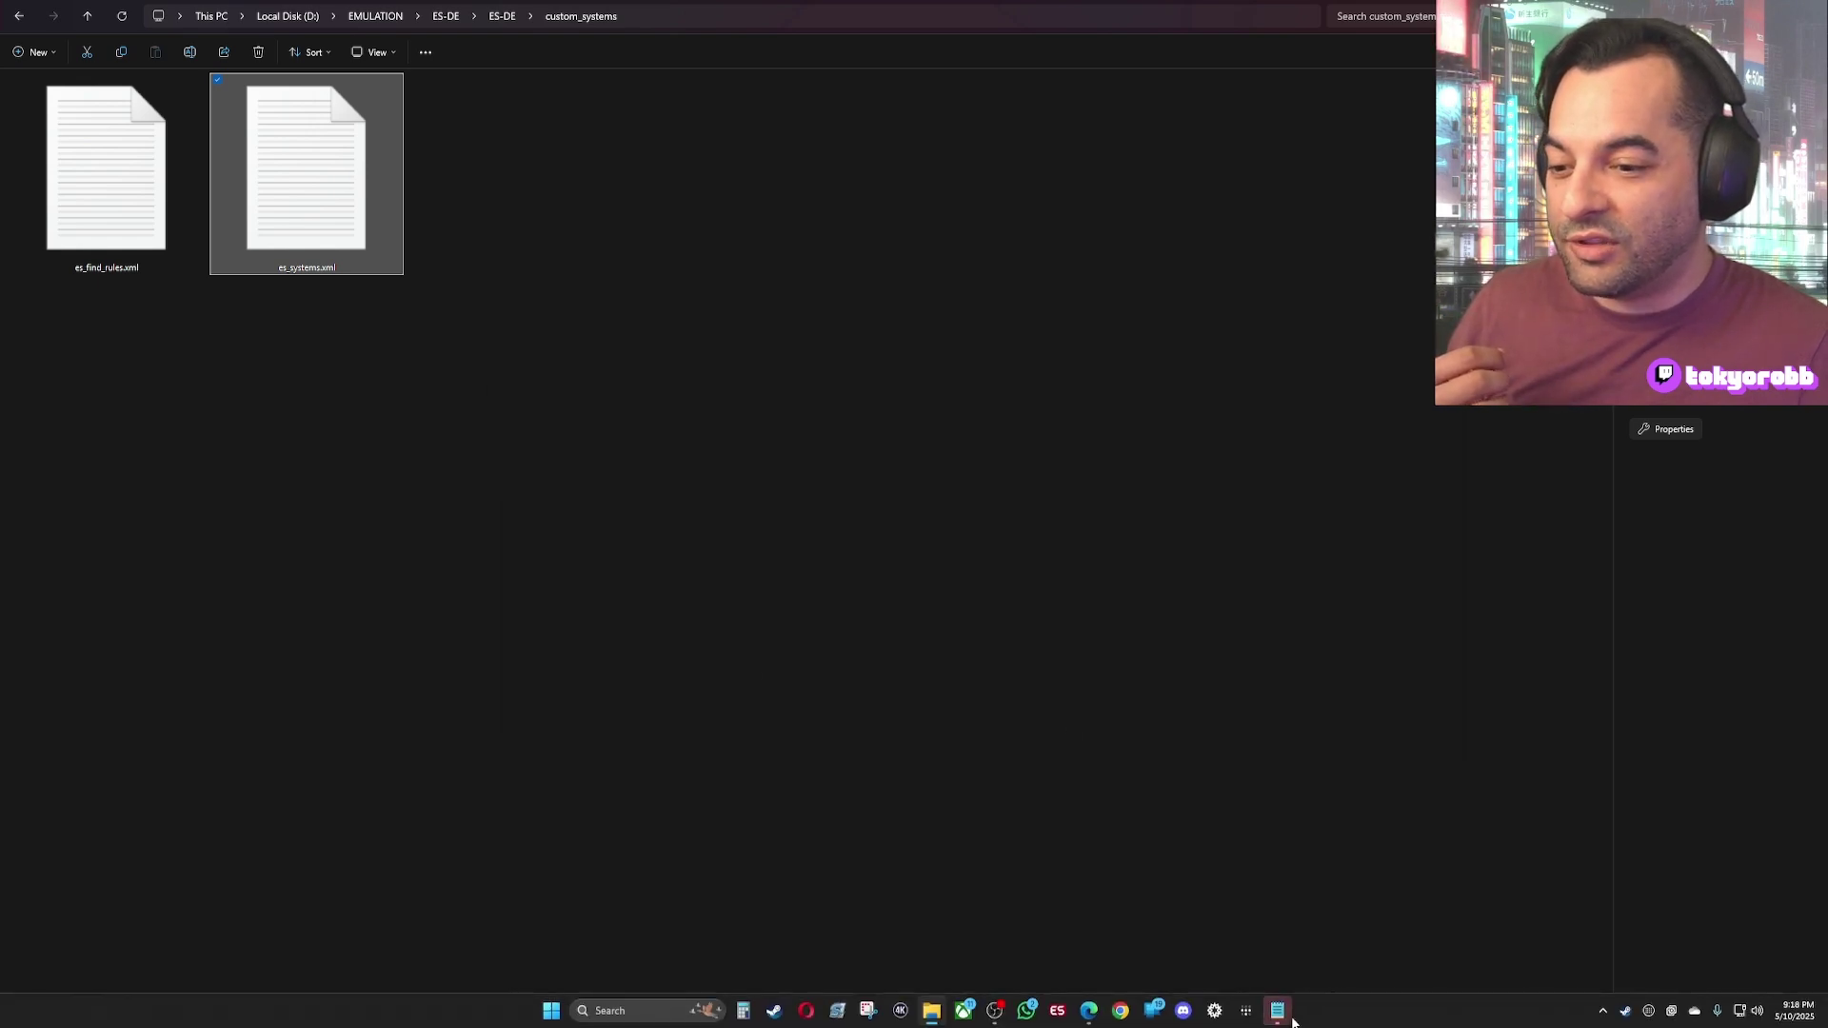
click(1281, 1011)
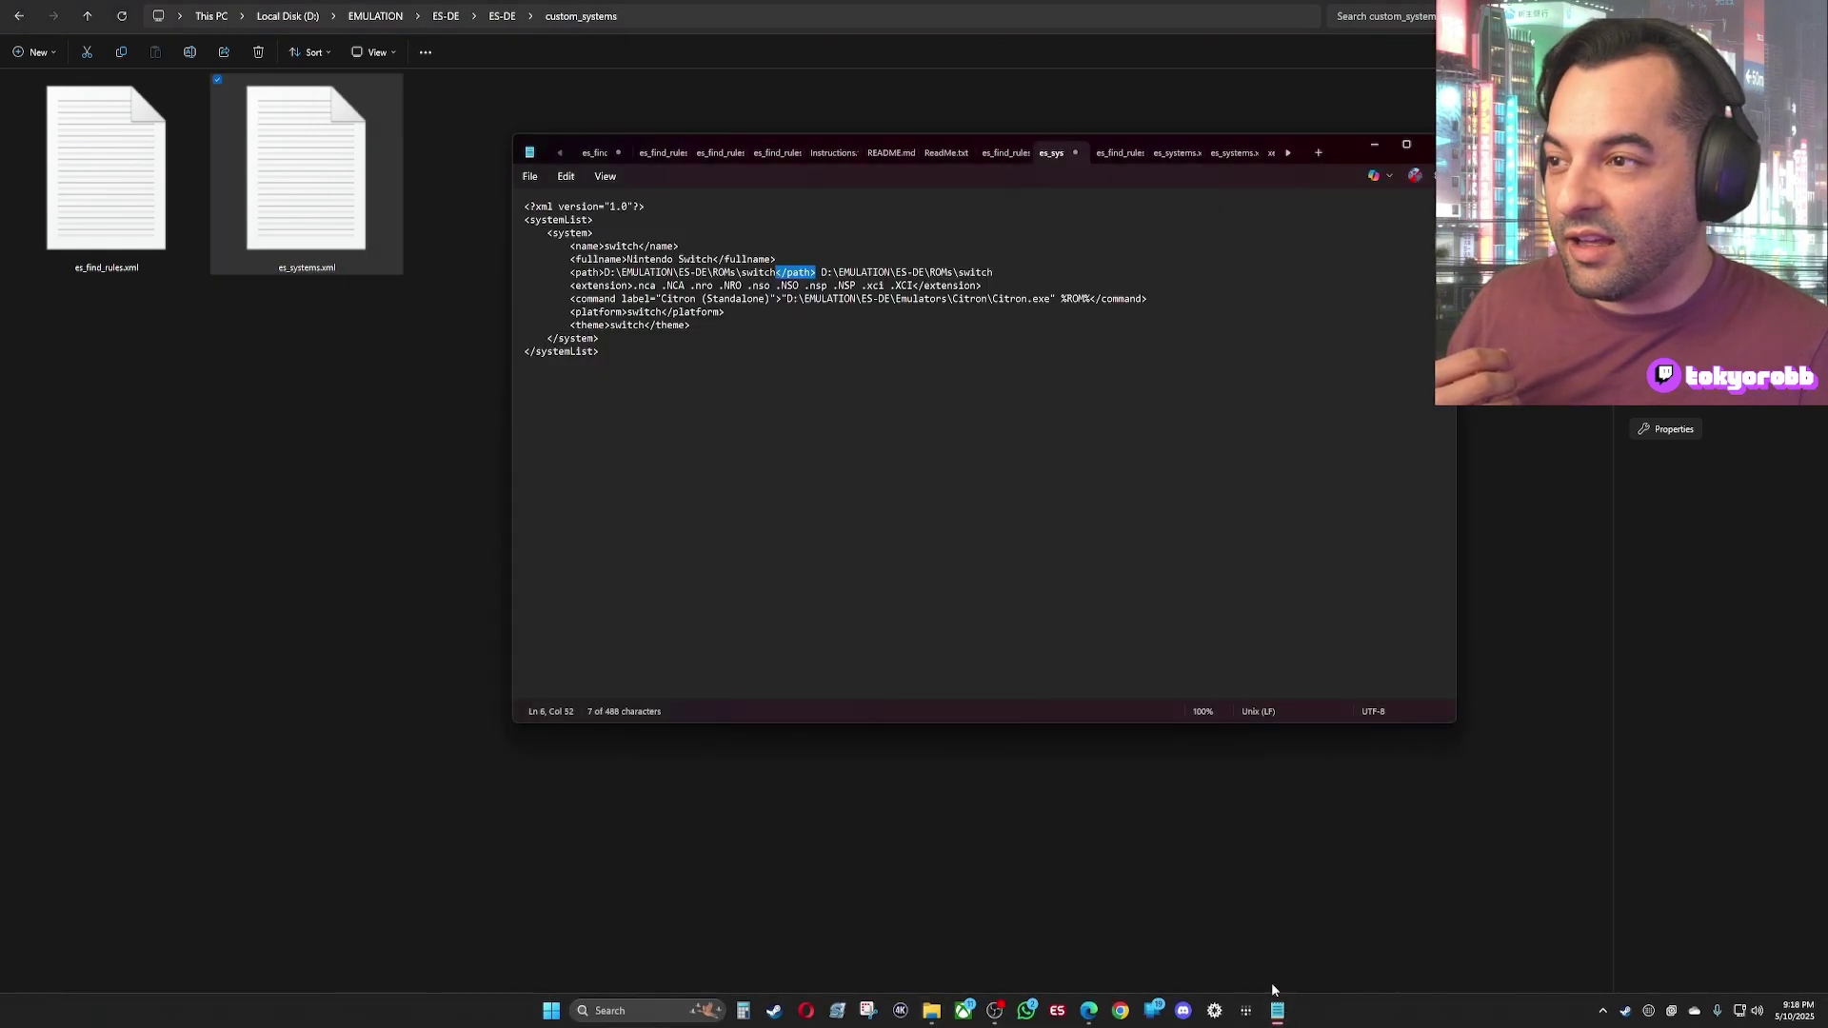
click(914, 320)
drag(1000, 273, 827, 274)
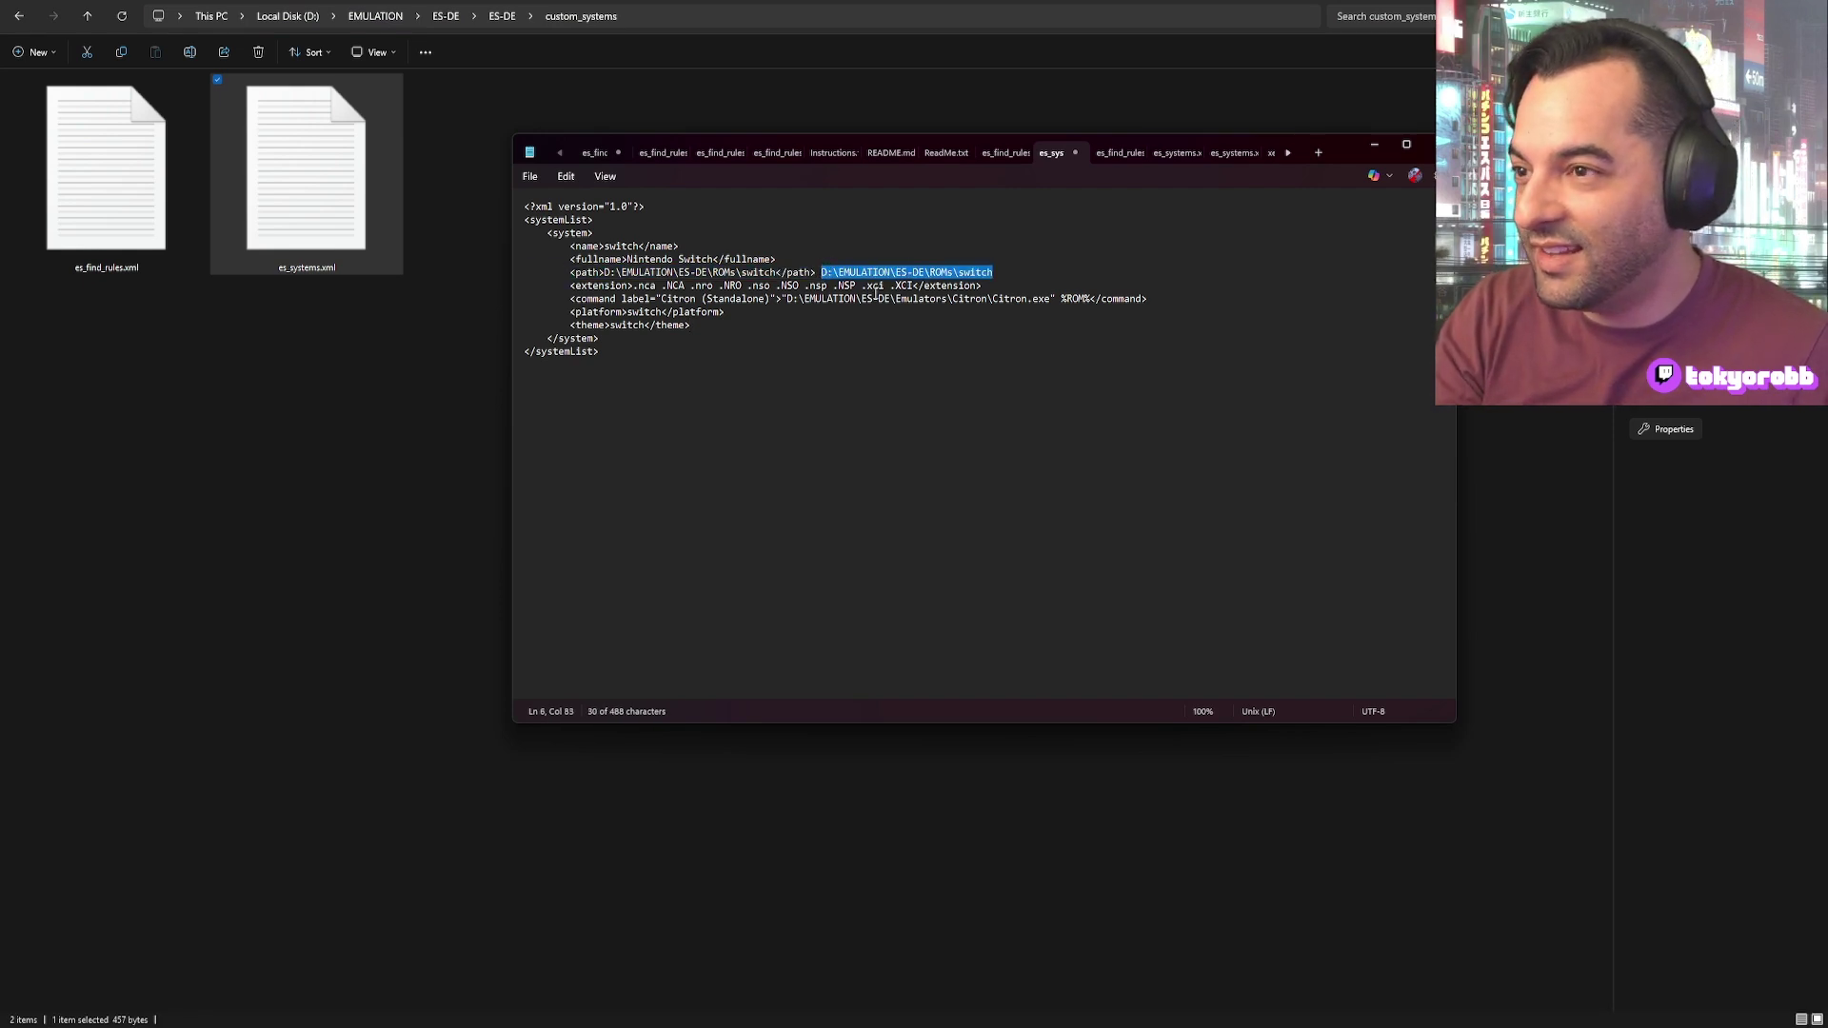
key(BackSpace)
key(BackSpace)
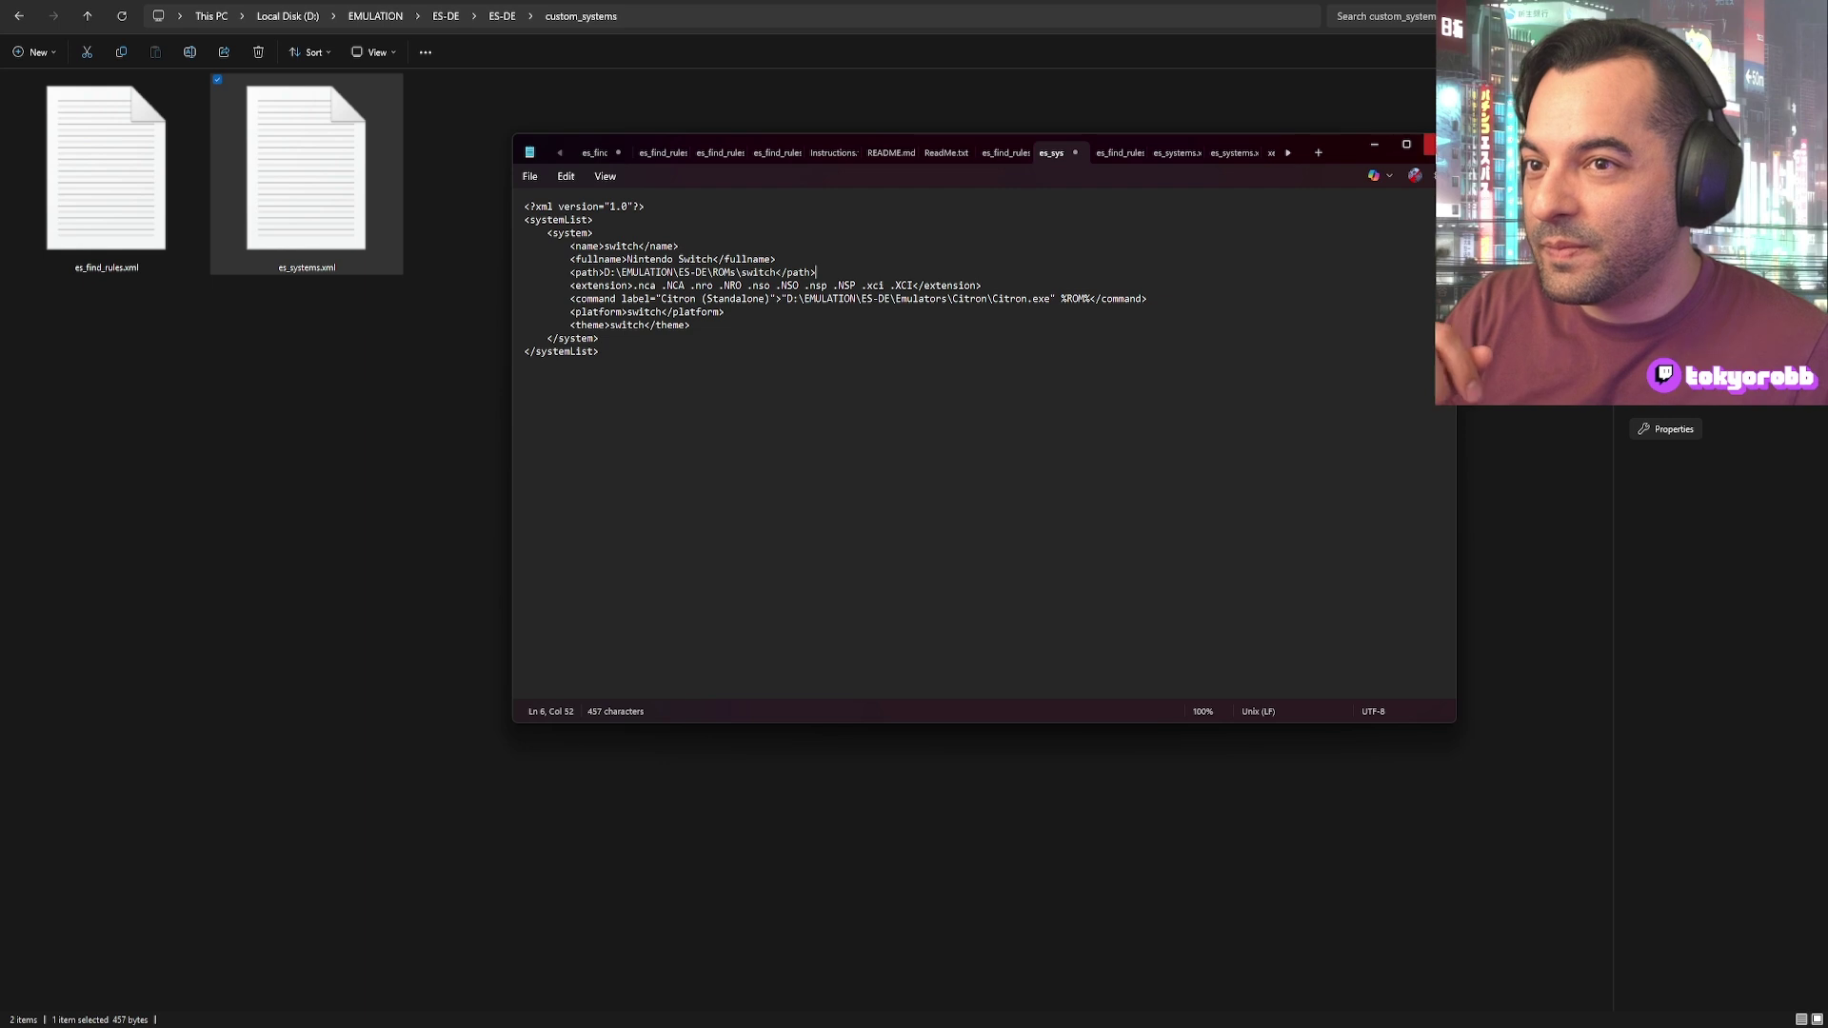
Step: Put Notepad away, open es_systems.xml again from the custom_systems folder and close it
click(1374, 144)
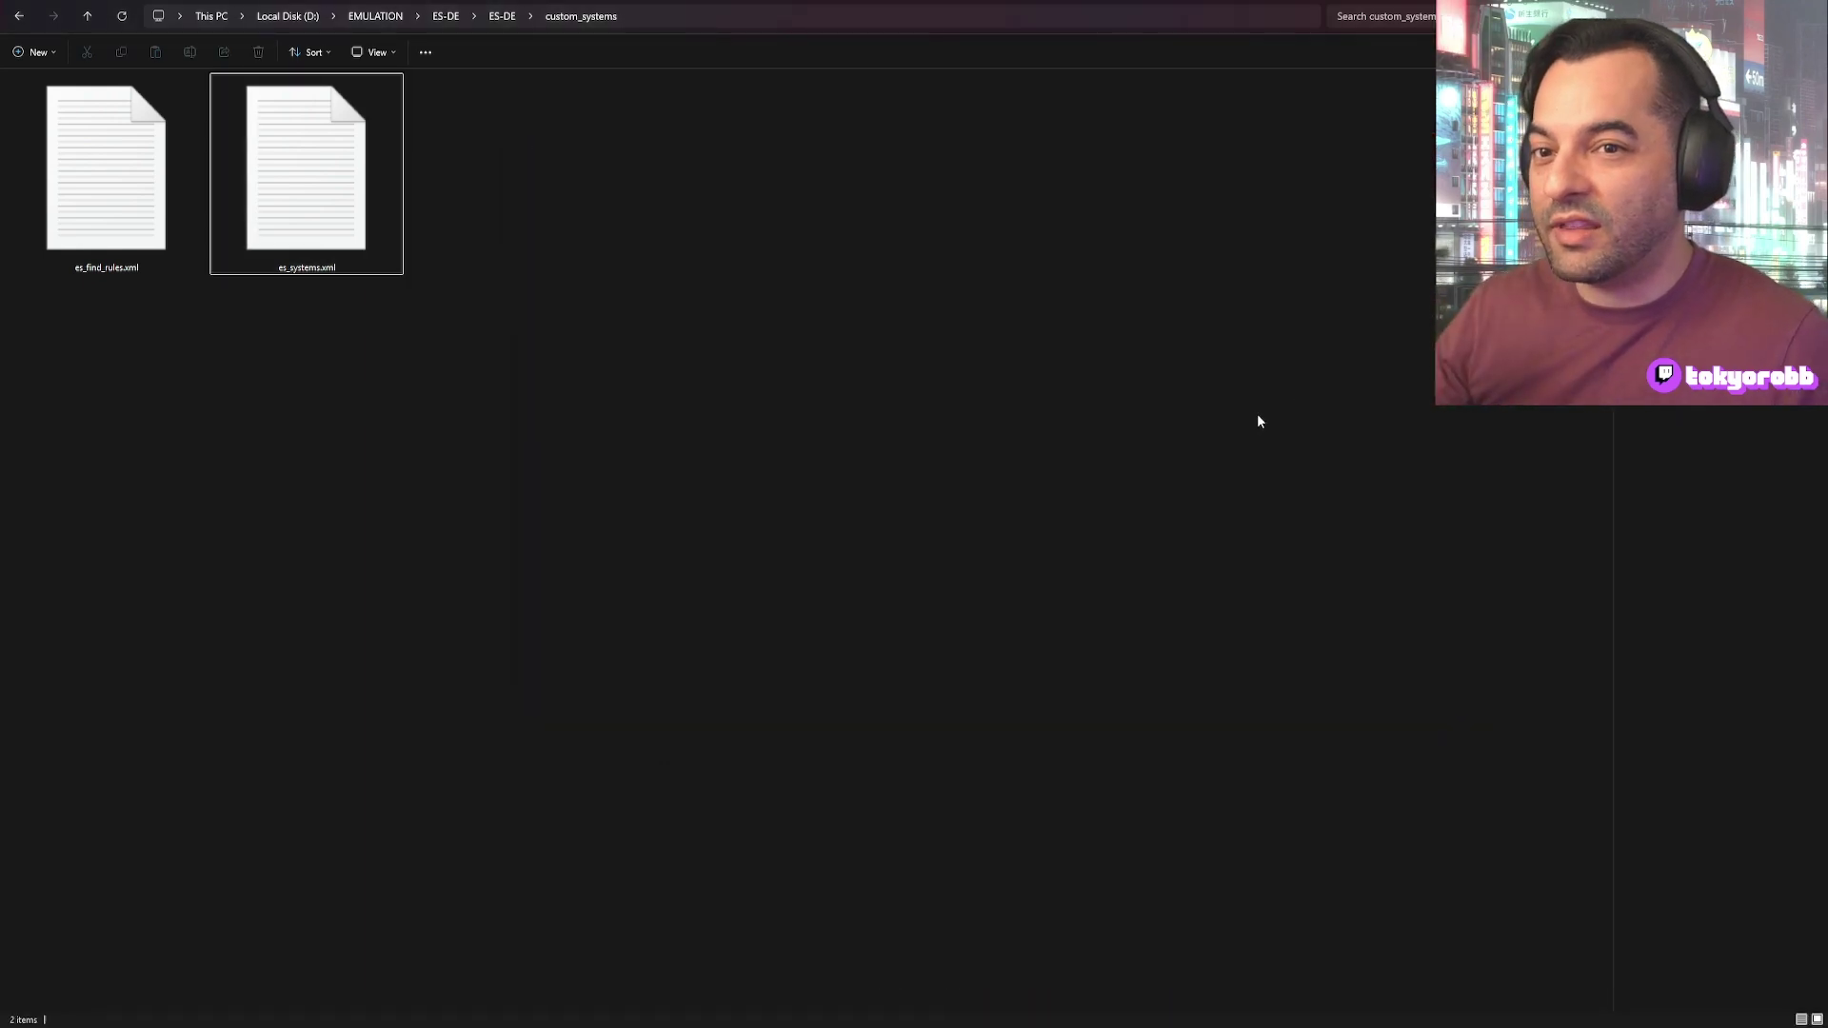
click(334, 186)
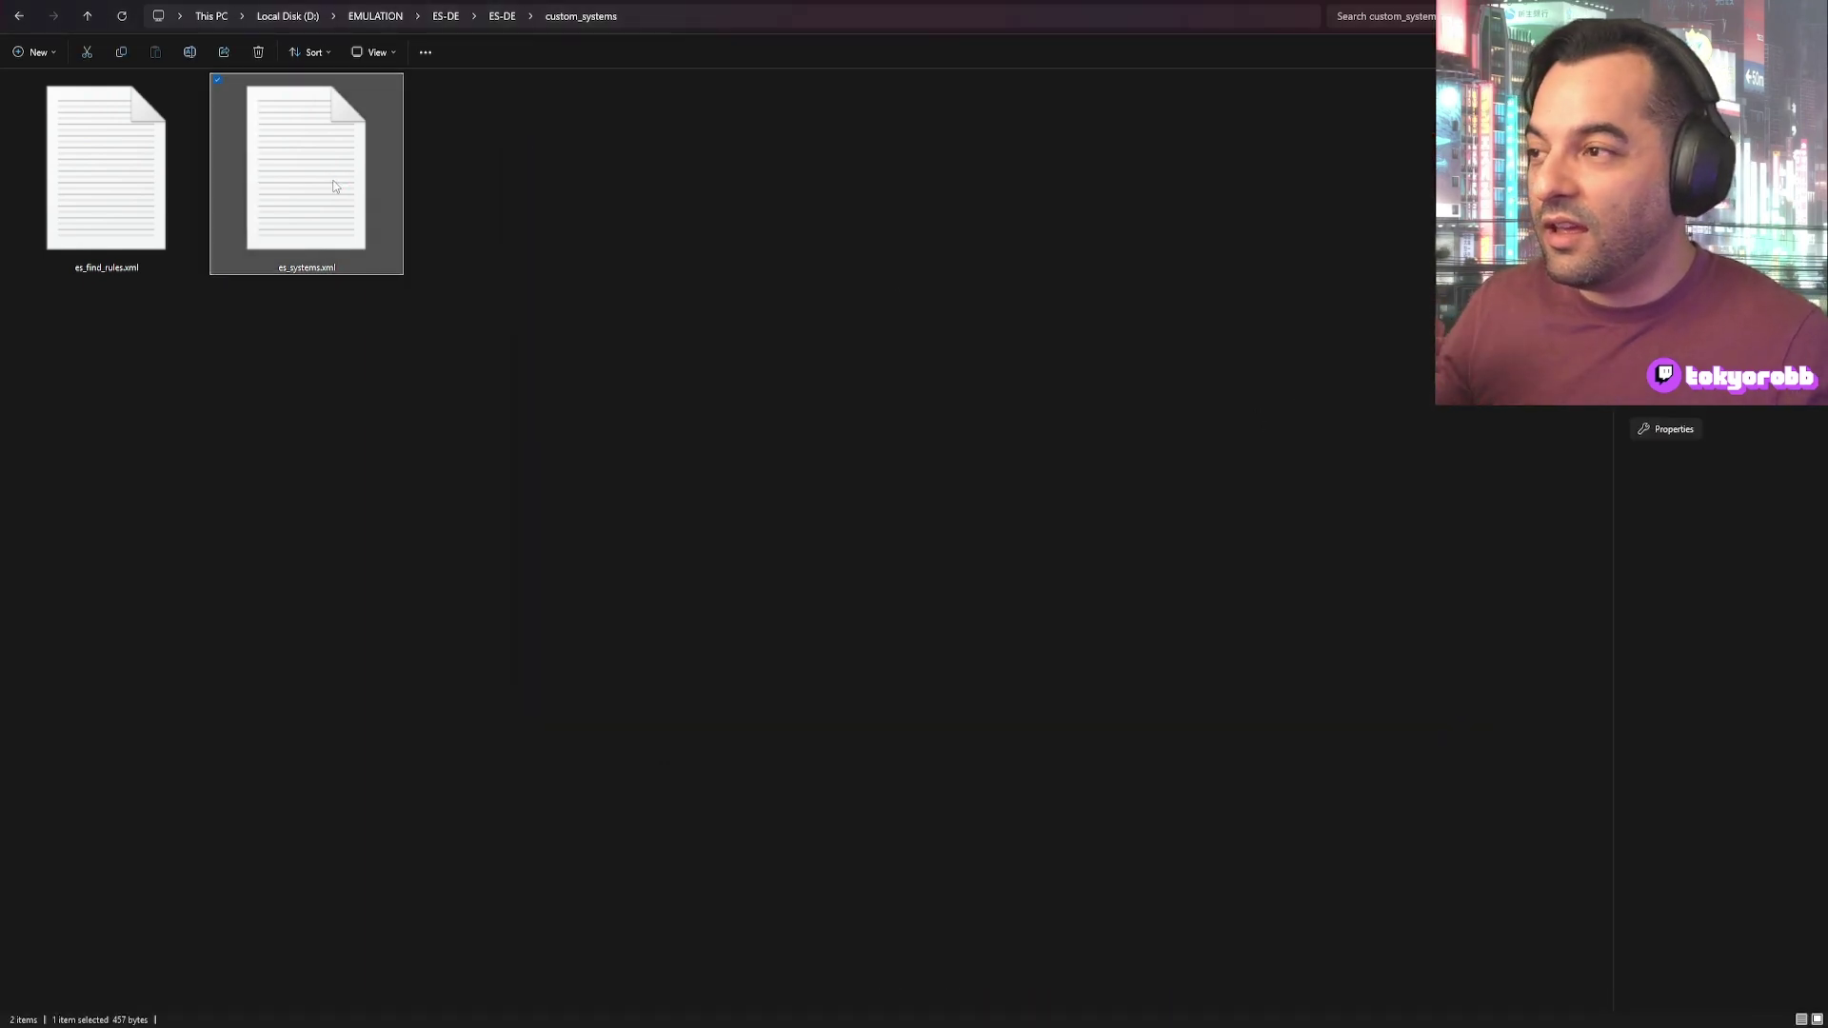
double_click(333, 186)
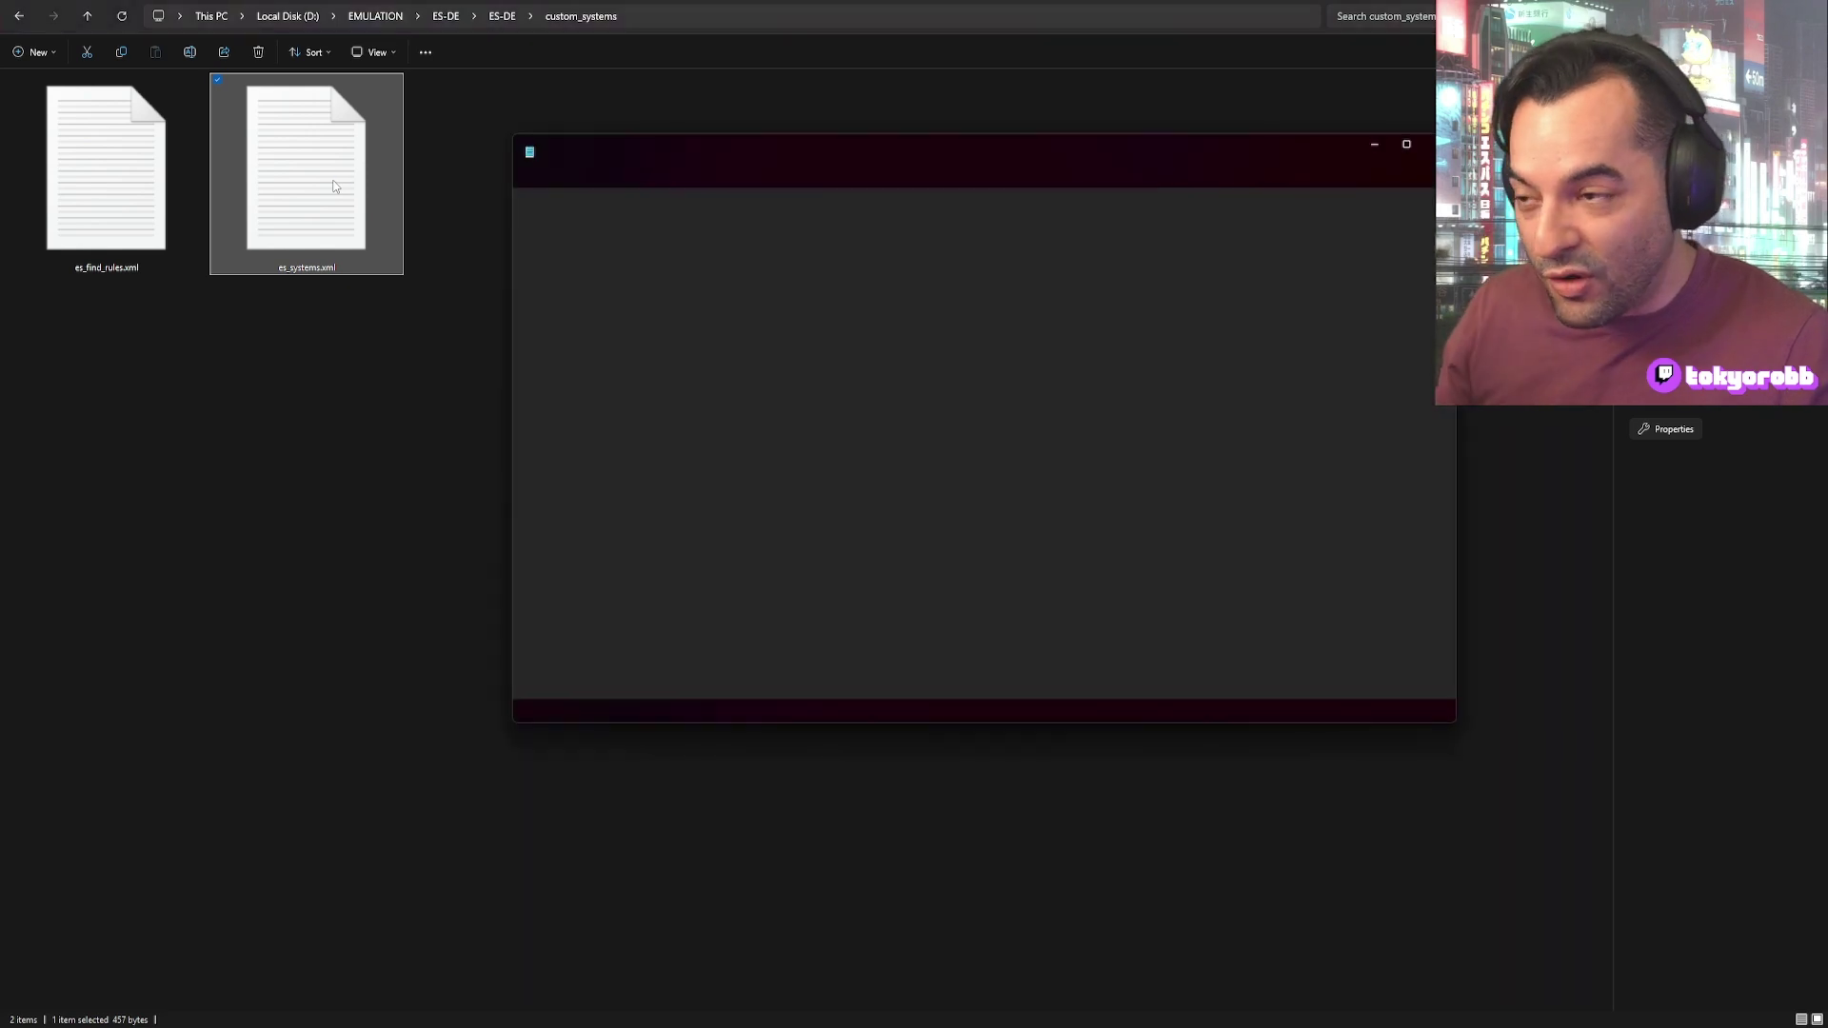
key(alt+F4)
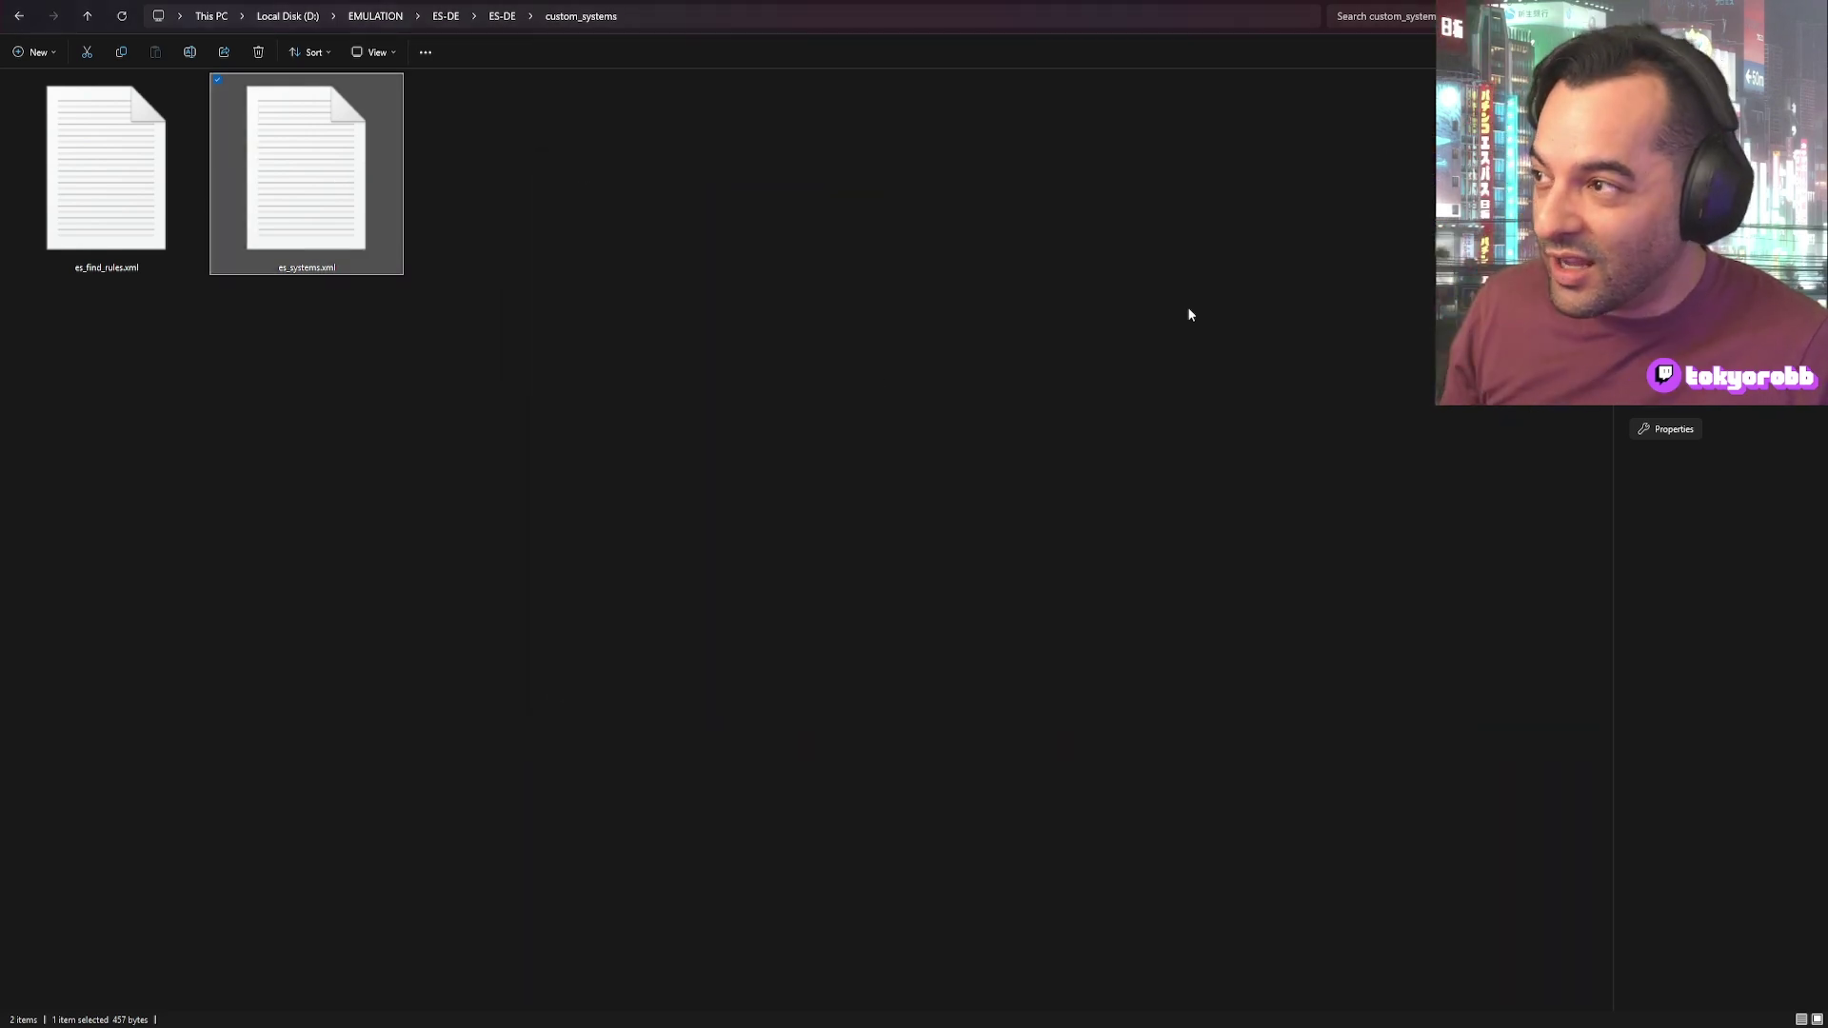
Step: Close the custom_systems folder window and launch ES-DE
click(874, 376)
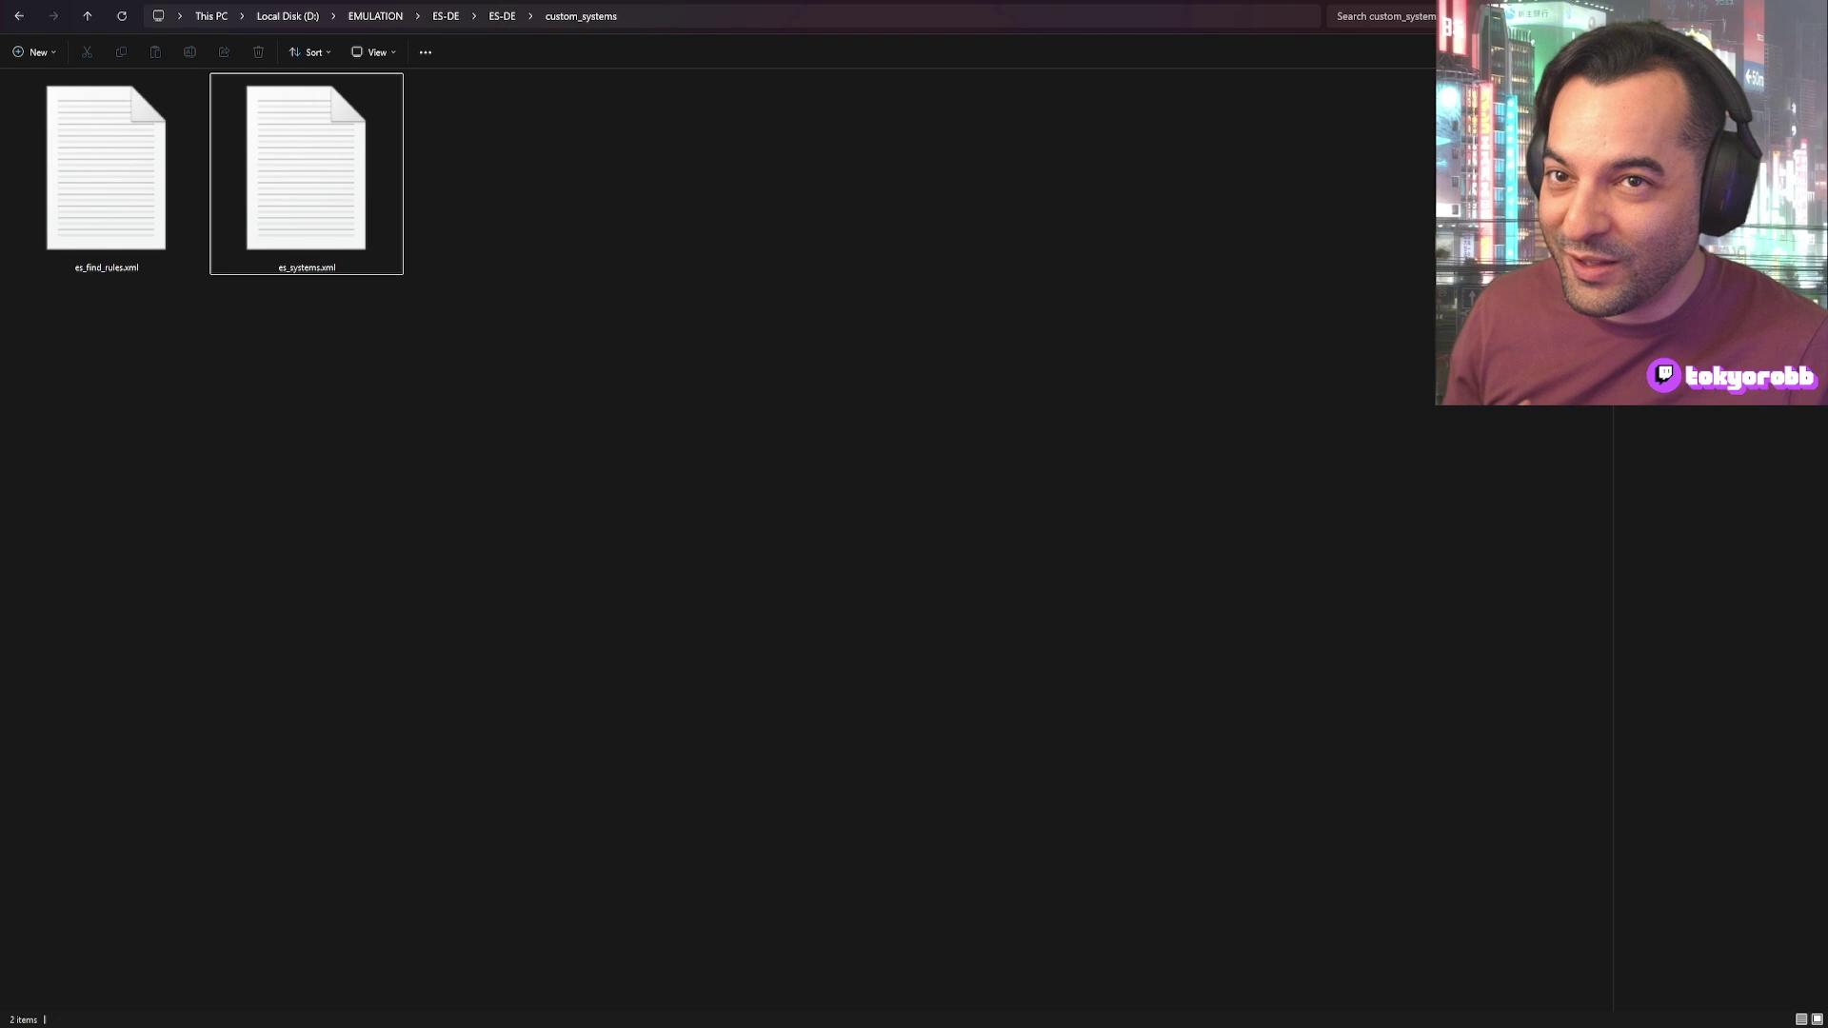
key(alt+F4)
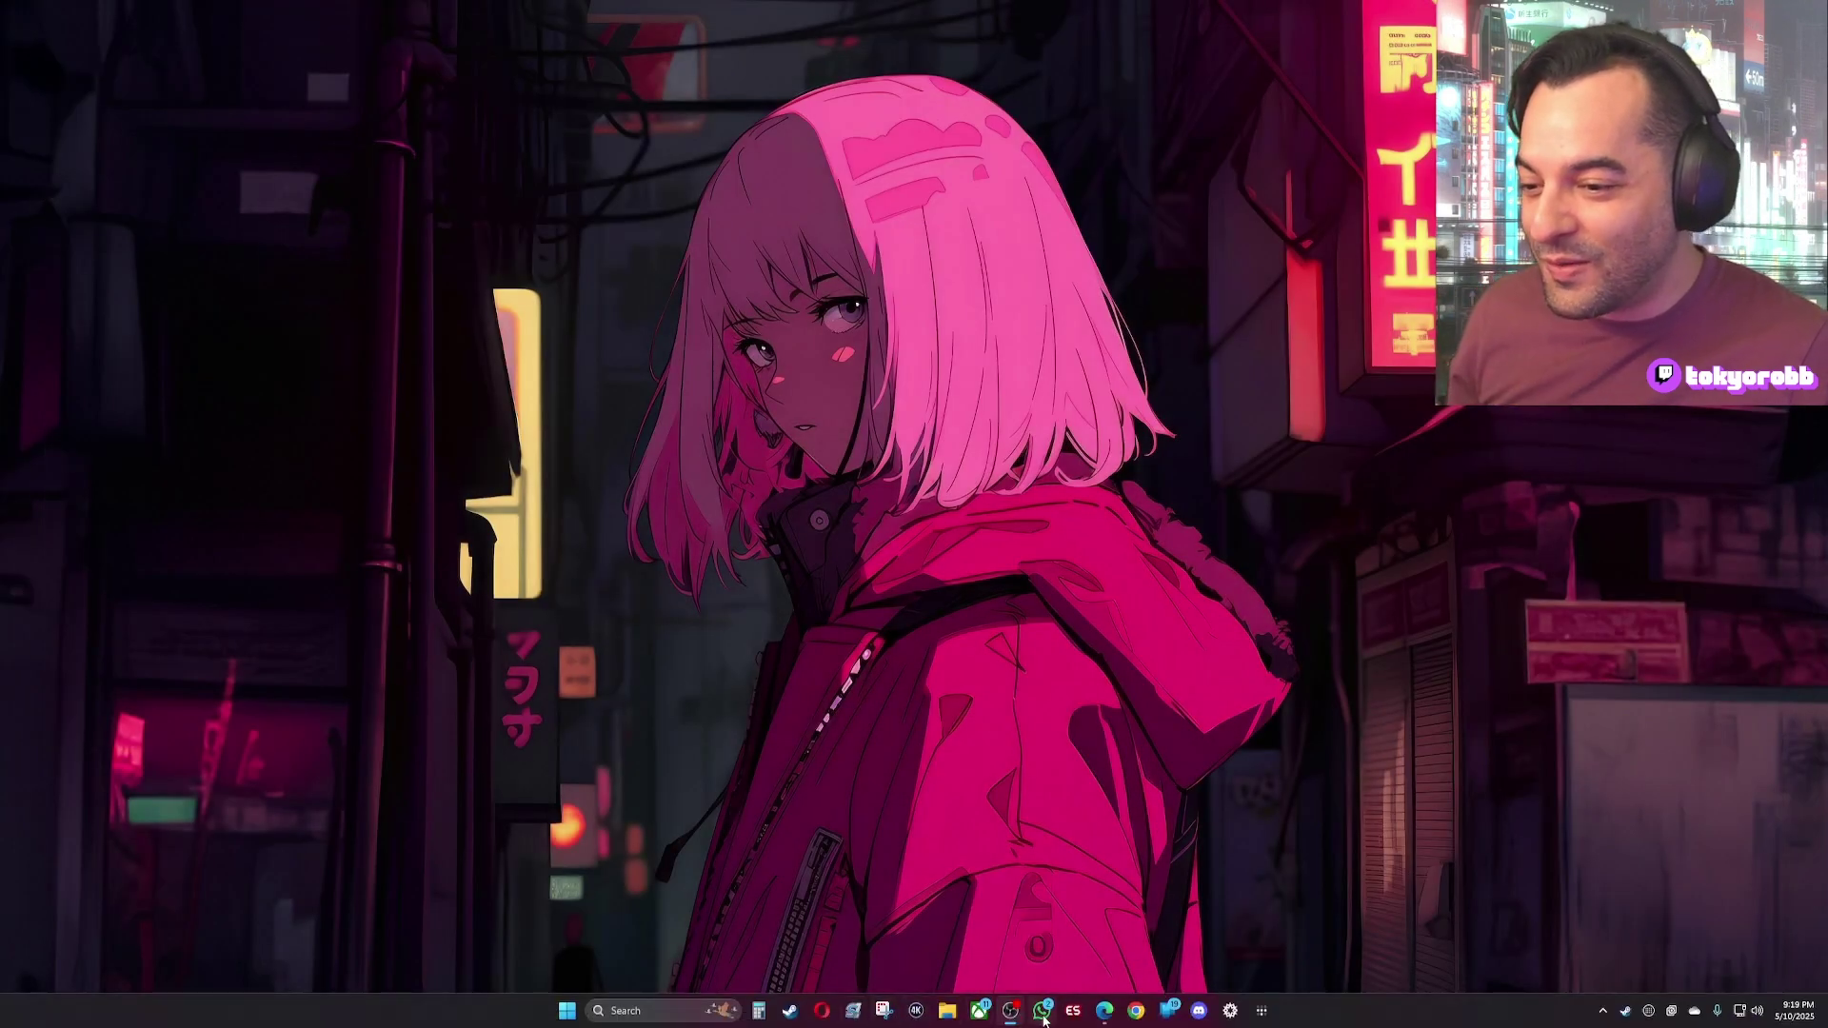
click(1072, 1013)
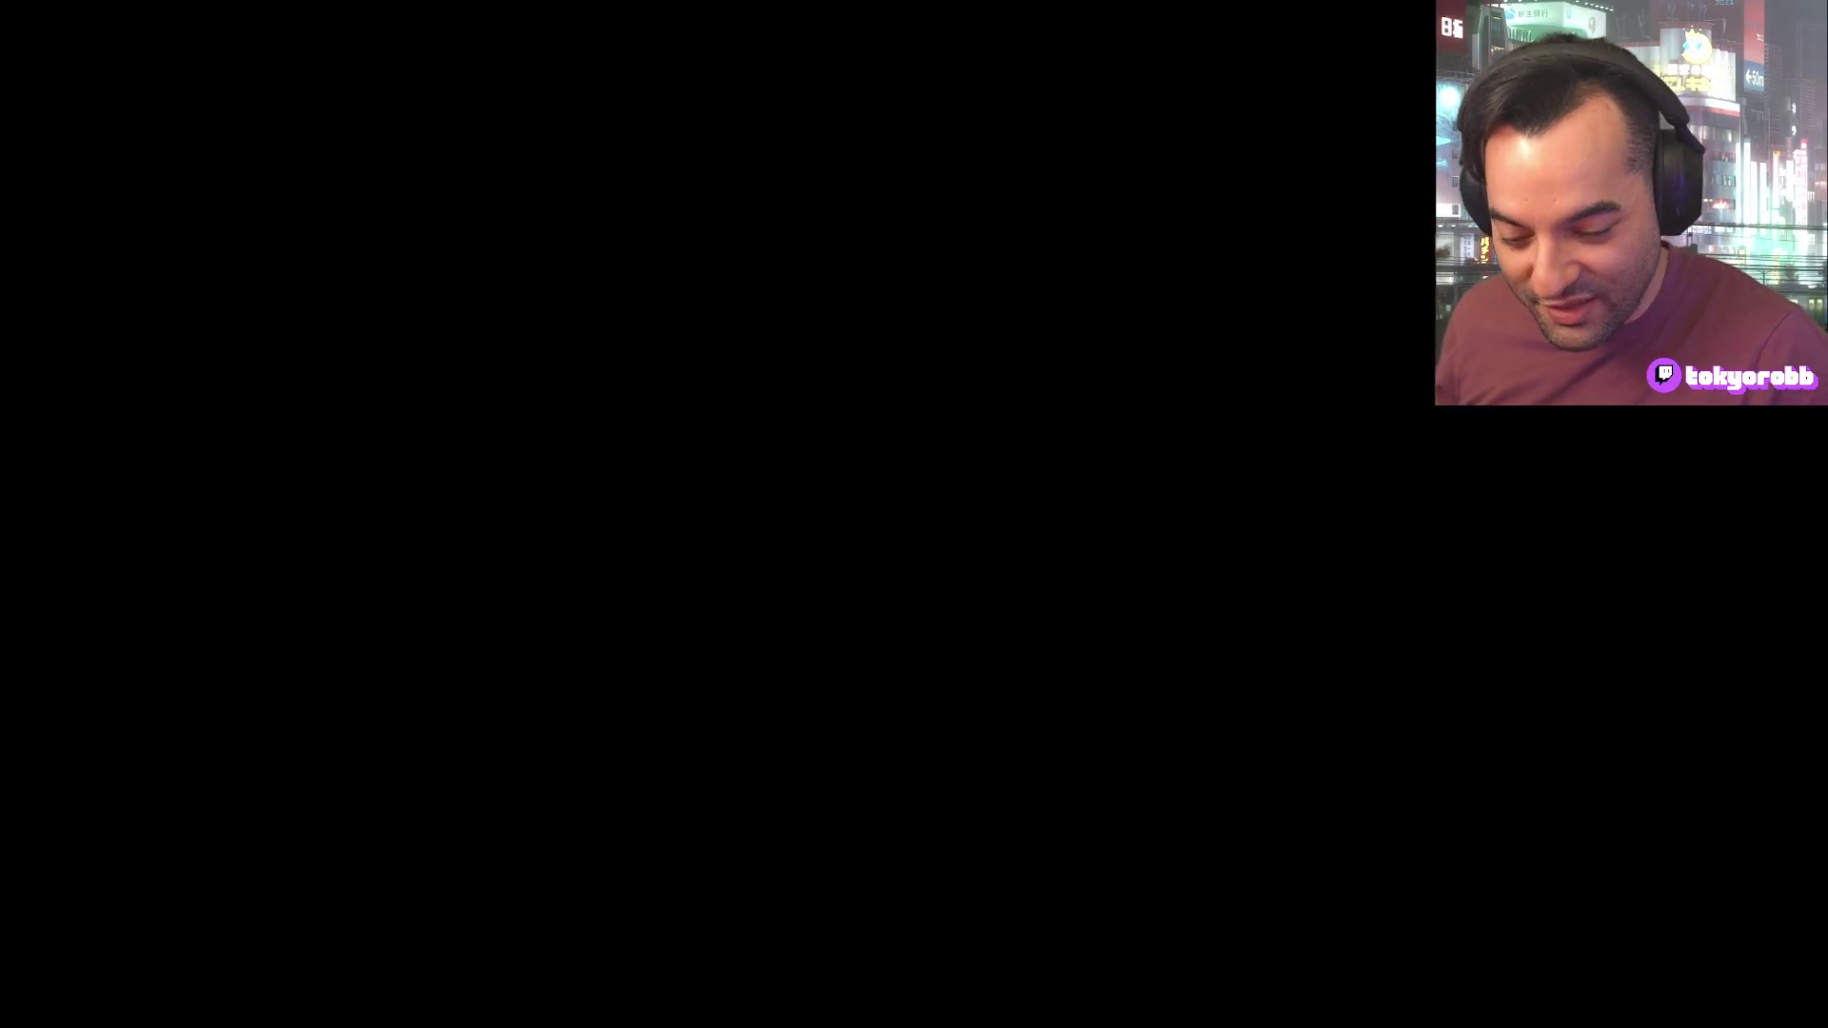